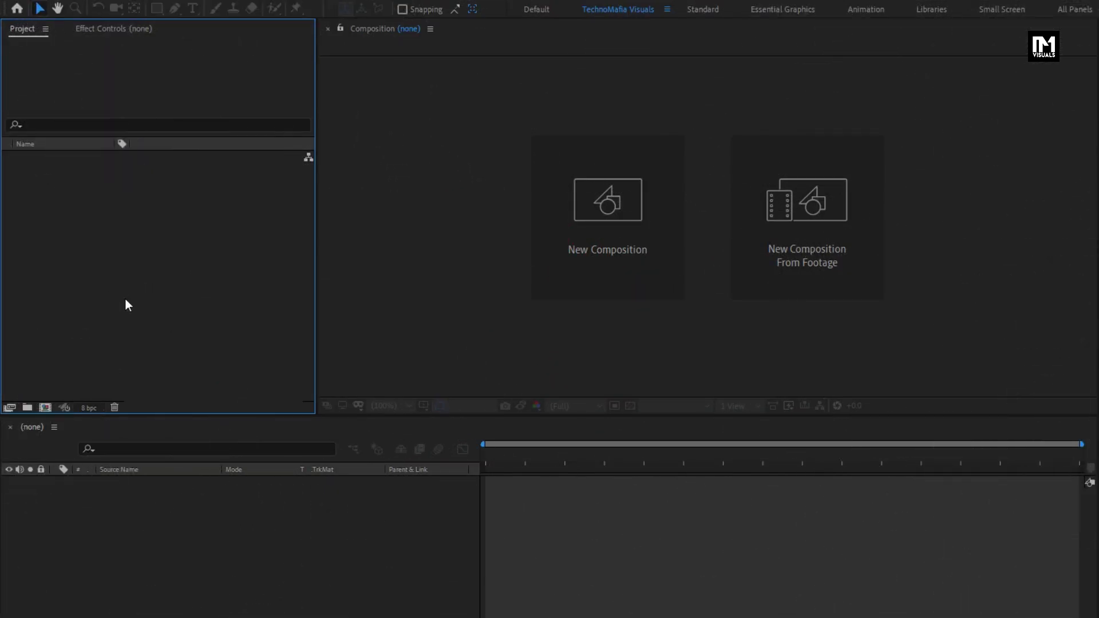
Create a new 1920x1080, 30 fps, 6-second composition named Smoke.
{"action": "left_click", "coordinate": [555, 247]}
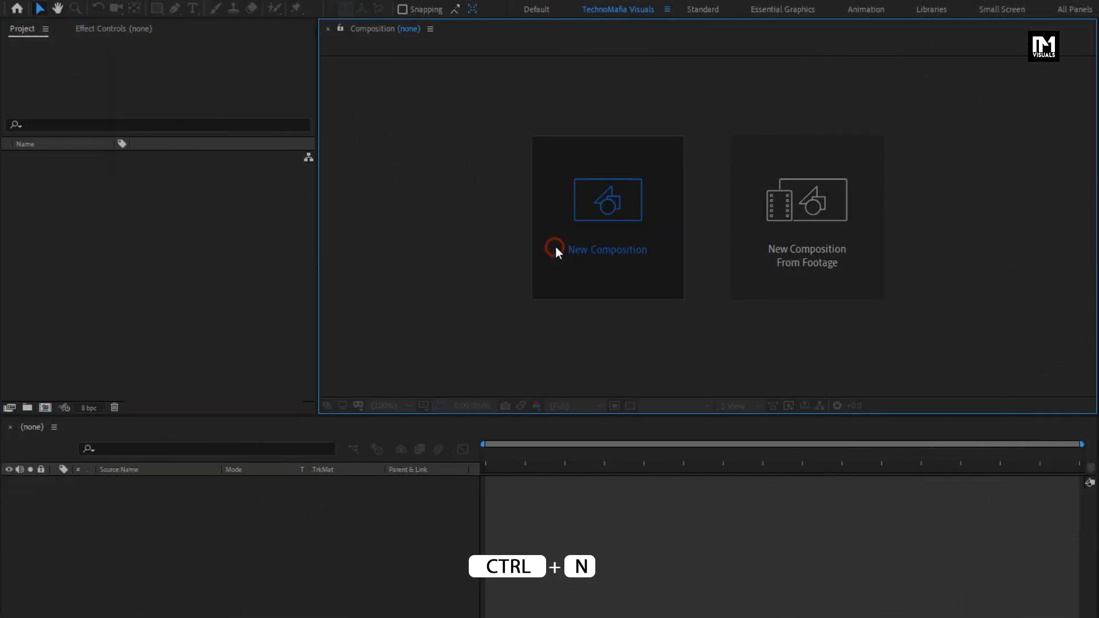
{"action": "type", "text": "Smoke"}
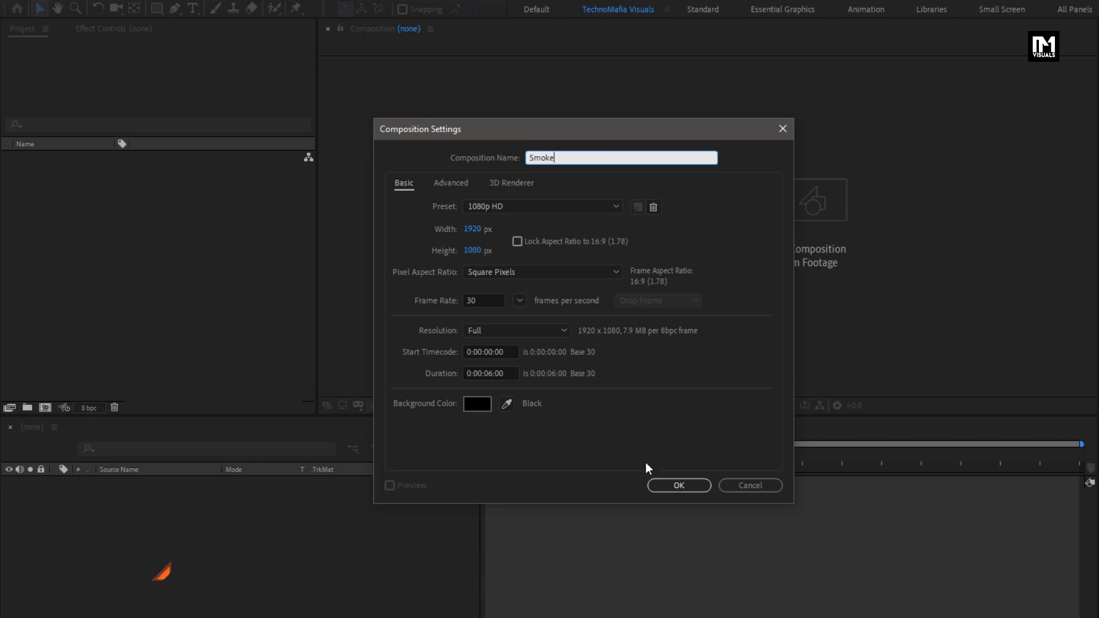
{"action": "left_click", "coordinate": [657, 484]}
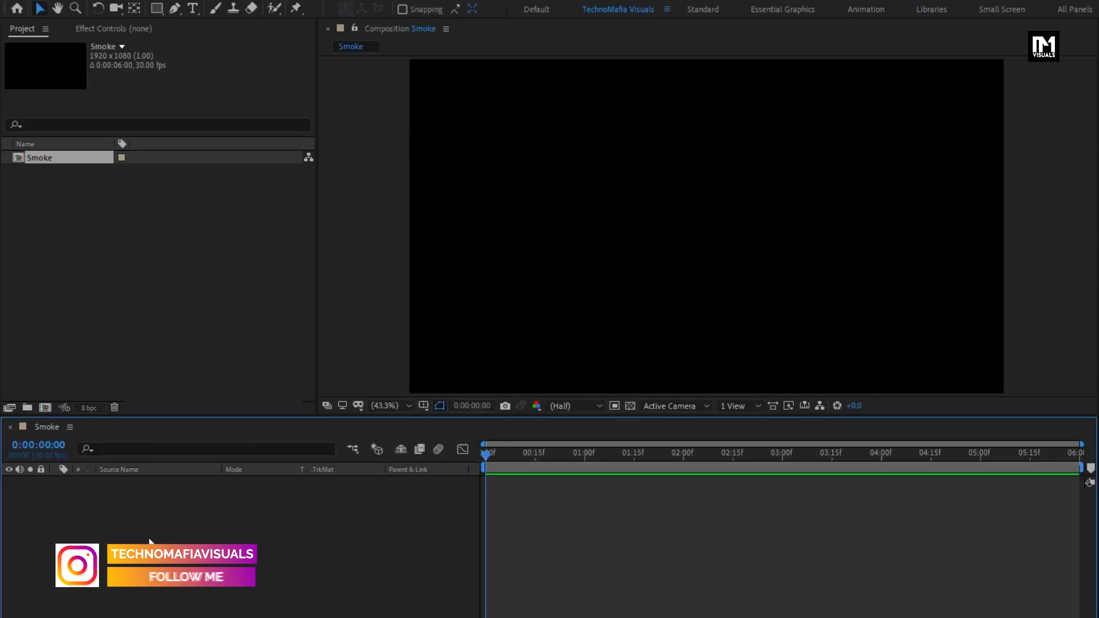
Add a black solid layer named BG Smoke to the Smoke comp.
{"action": "right_click", "coordinate": [176, 520]}
{"action": "mouse_move", "coordinate": [260, 527]}
{"action": "left_click", "coordinate": [401, 565]}
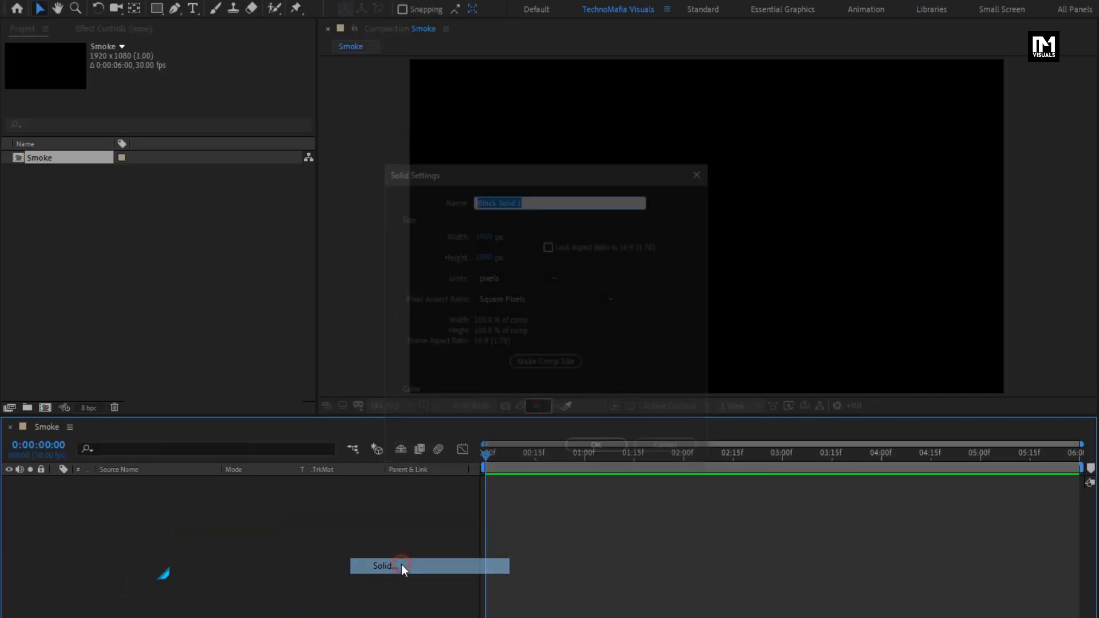
{"action": "type", "text": "BG Smoke"}
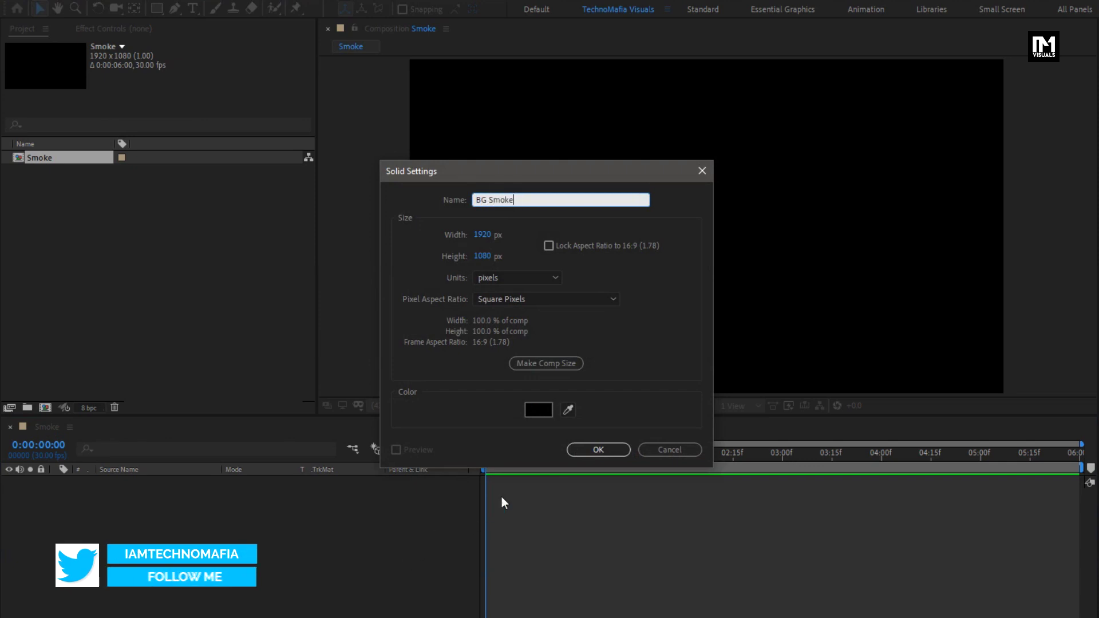
{"action": "left_click", "coordinate": [585, 452]}
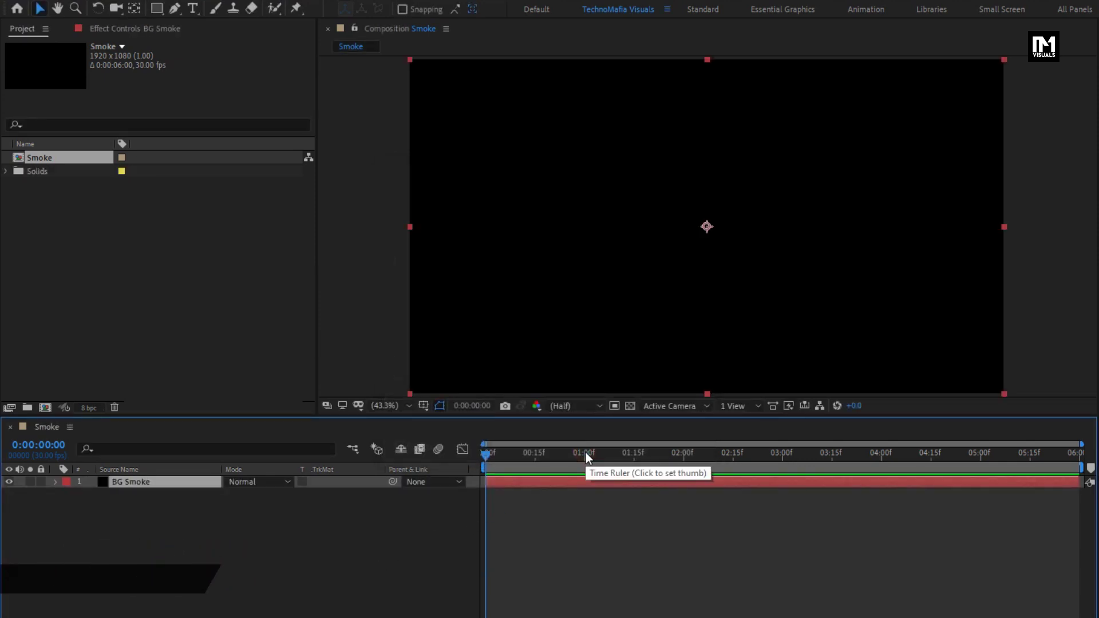
Apply the Fractal Noise effect to the BG Smoke layer.
{"action": "left_click", "coordinate": [946, 48]}
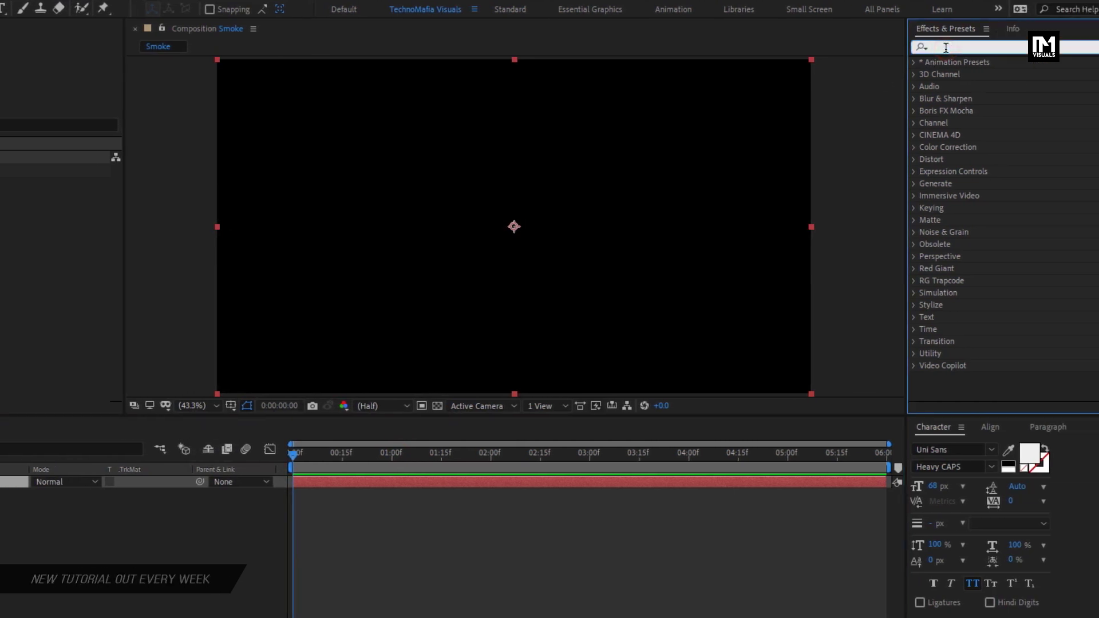
{"action": "type", "text": "fract"}
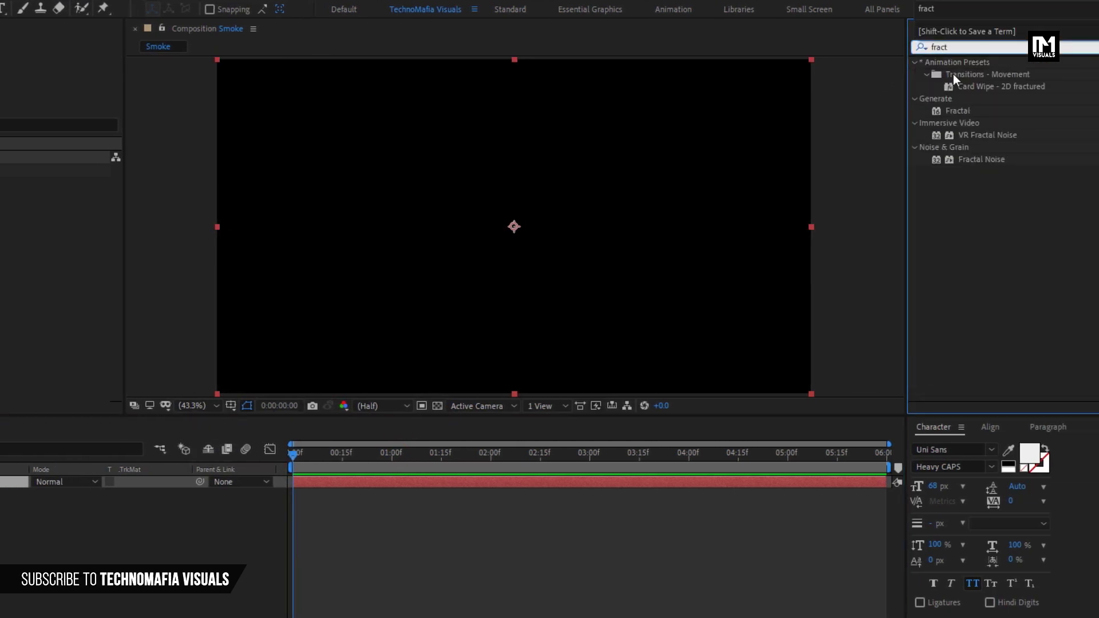
{"action": "left_click_drag", "start_coordinate": [981, 158], "coordinate": [564, 218]}
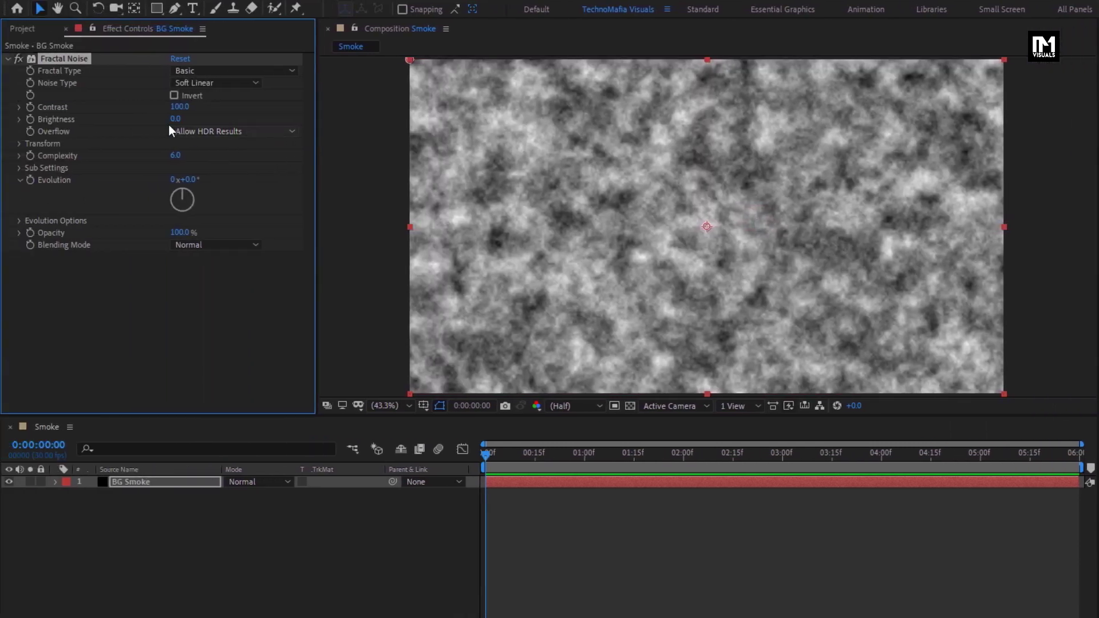
Set Fractal Noise Brightness to -20 and its Transform Scale to 275.
{"action": "left_click", "coordinate": [173, 116]}
{"action": "type", "text": "-20"}
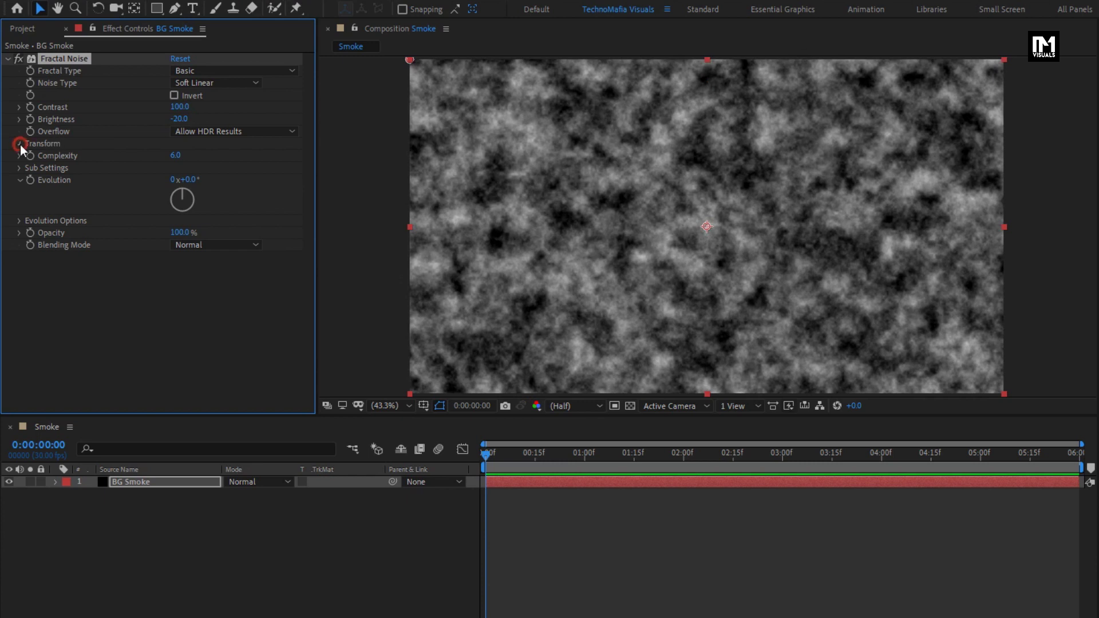
{"action": "left_click", "coordinate": [19, 144]}
{"action": "left_click", "coordinate": [179, 180]}
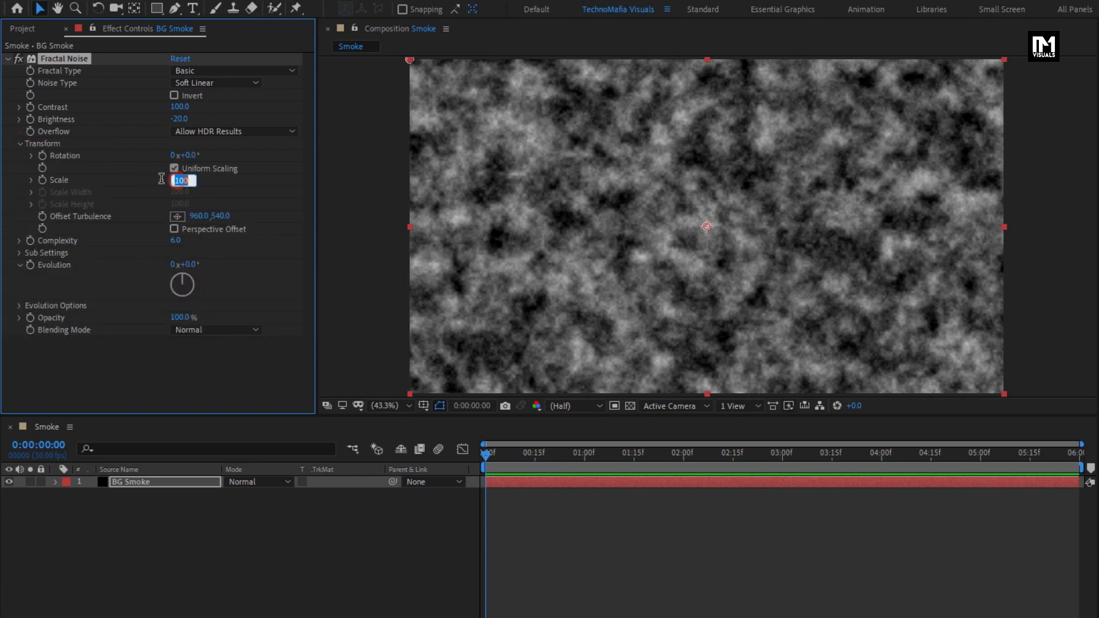
{"action": "type", "text": "275"}
{"action": "key", "text": "Return"}
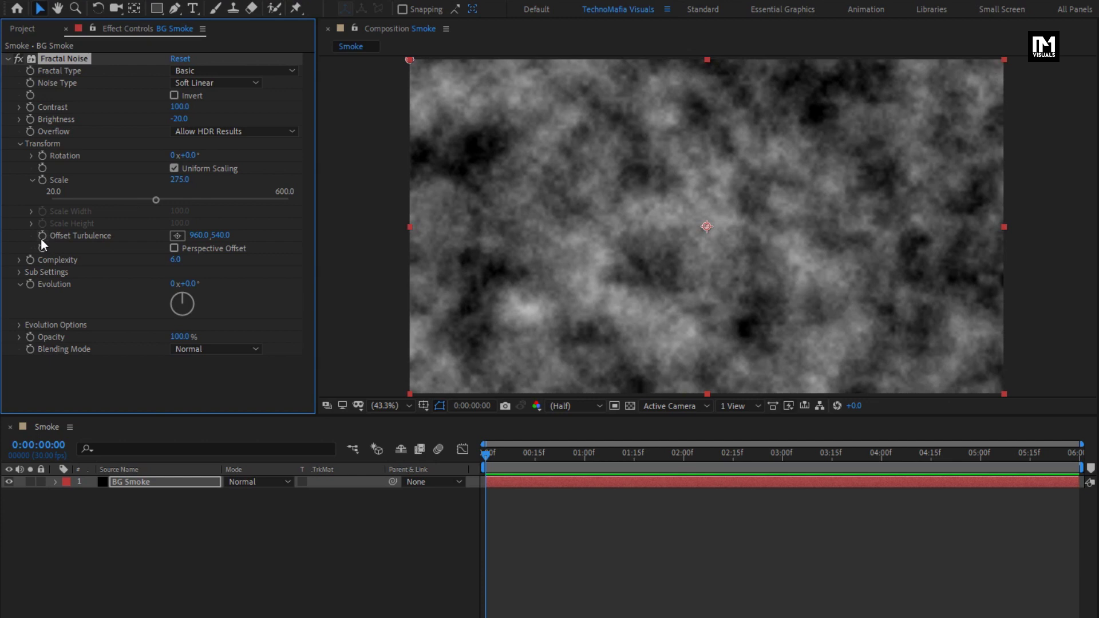
{"action": "key", "text": "alt"}
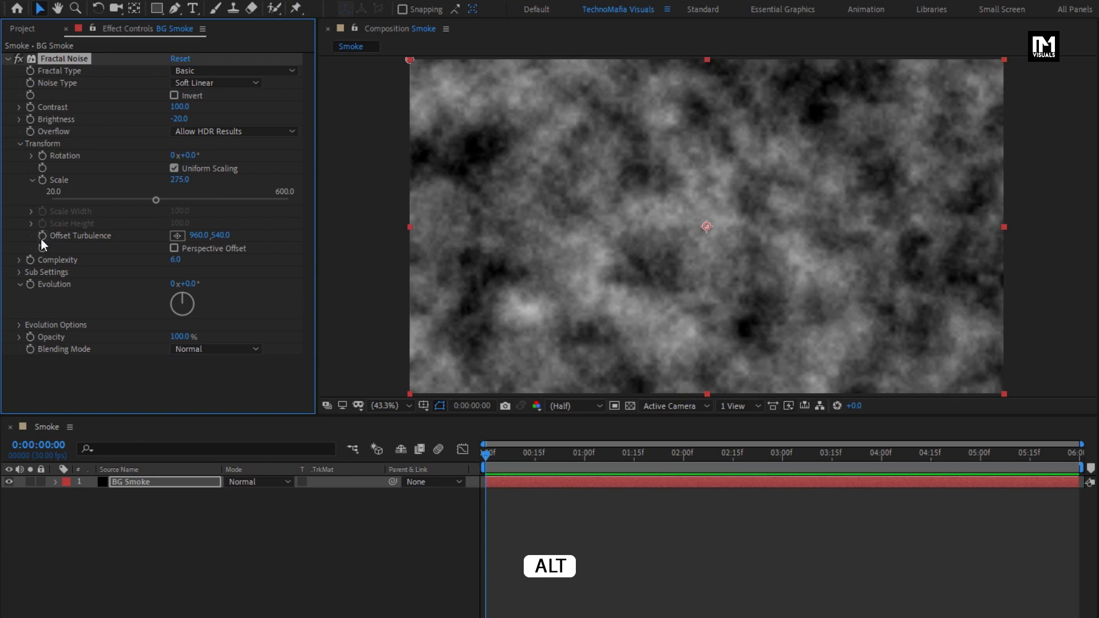
Give Offset Turbulence the expression [time*200,0] so the clouds drift sideways.
{"action": "left_click", "coordinate": [41, 236], "text": "alt"}
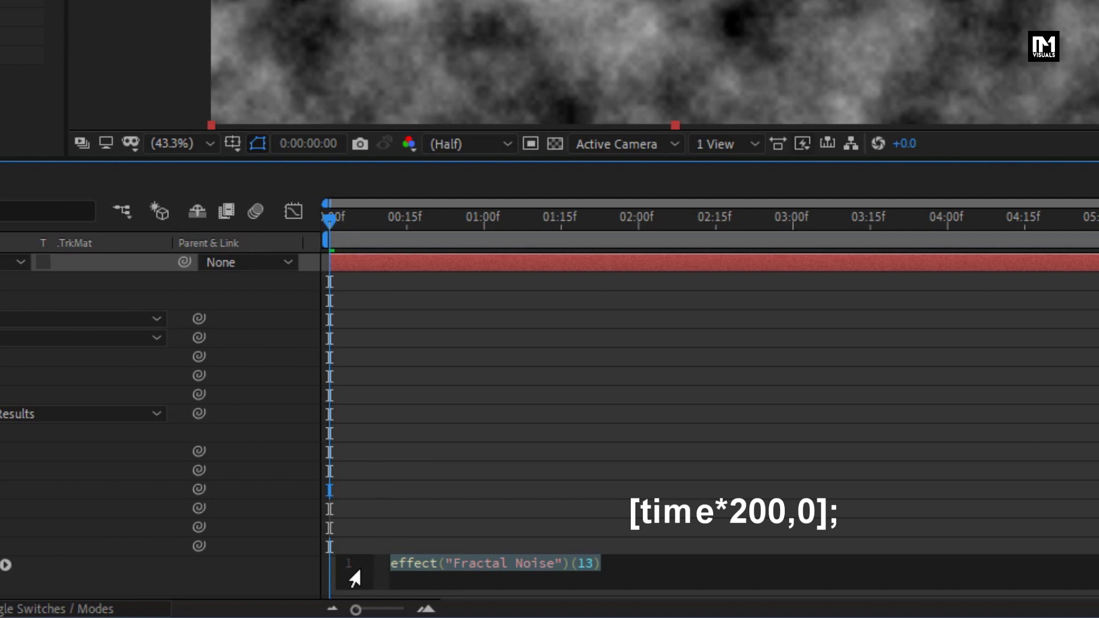
{"action": "key", "text": "BackSpace"}
{"action": "type", "text": "[time"}
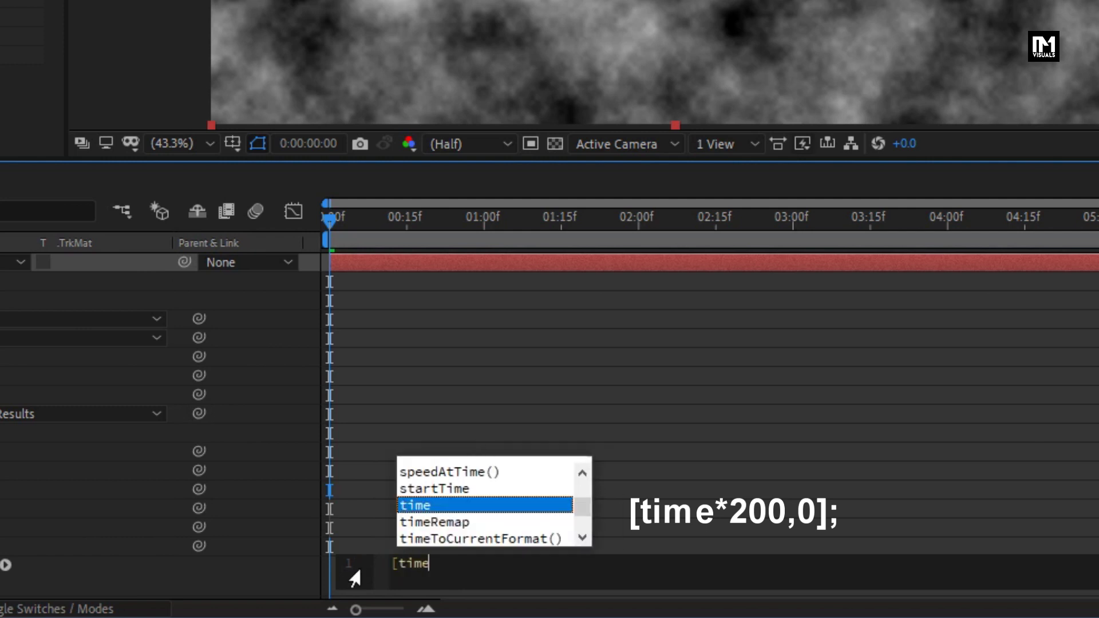
{"action": "type", "text": "*200"}
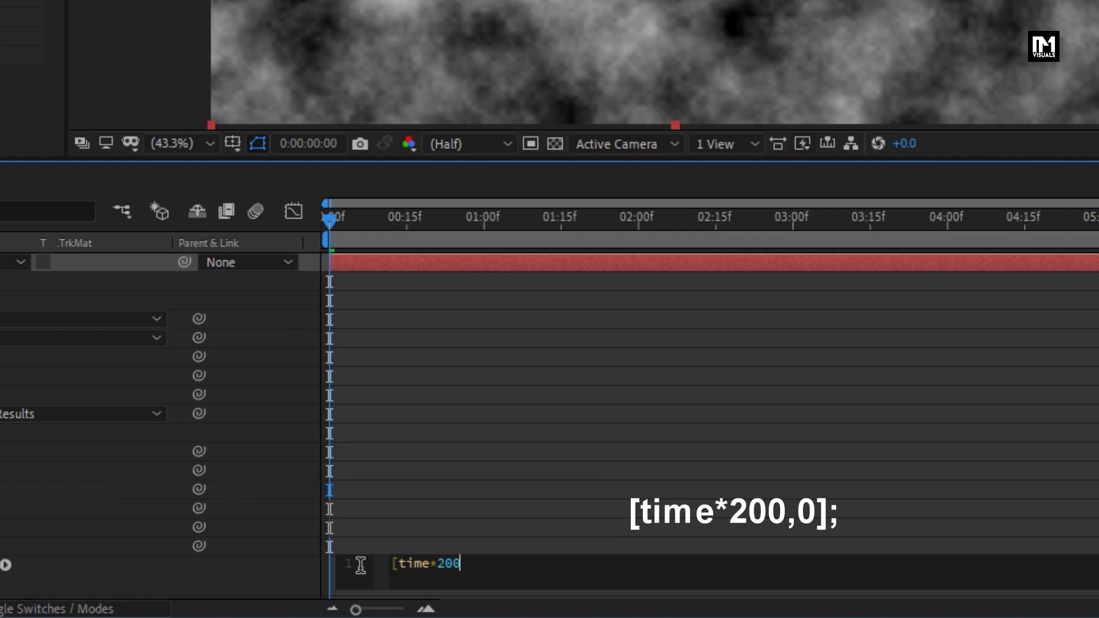
{"action": "type", "text": ",0];"}
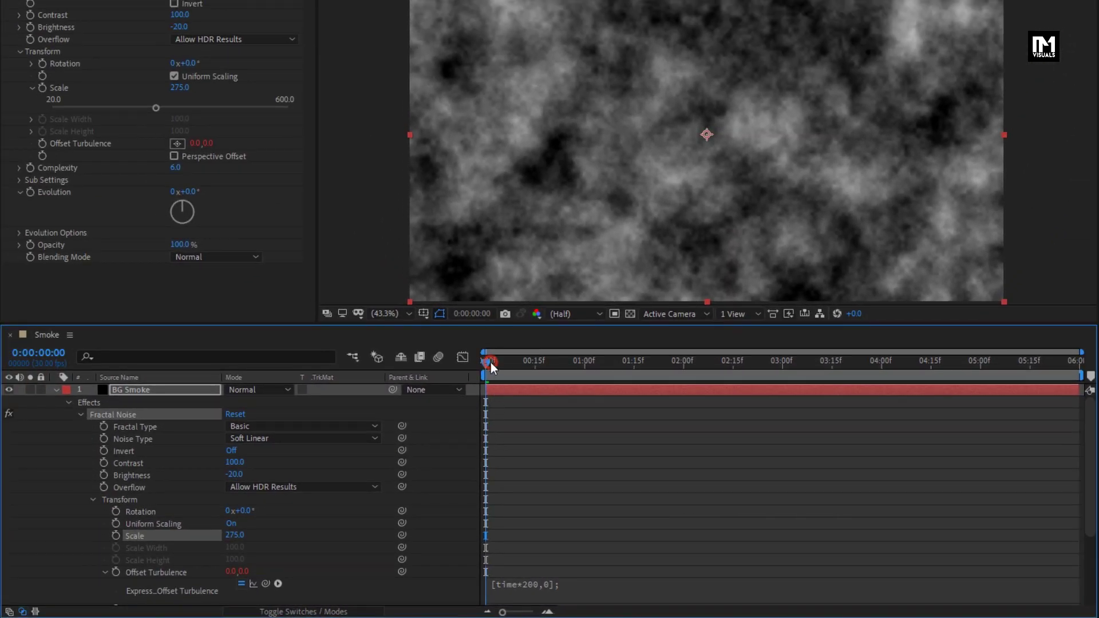
{"action": "left_click_drag", "start_coordinate": [490, 363], "coordinate": [461, 364]}
Give Evolution the expression time*200, then scrub to 0:00:03:10 to check.
{"action": "key", "text": "alt"}
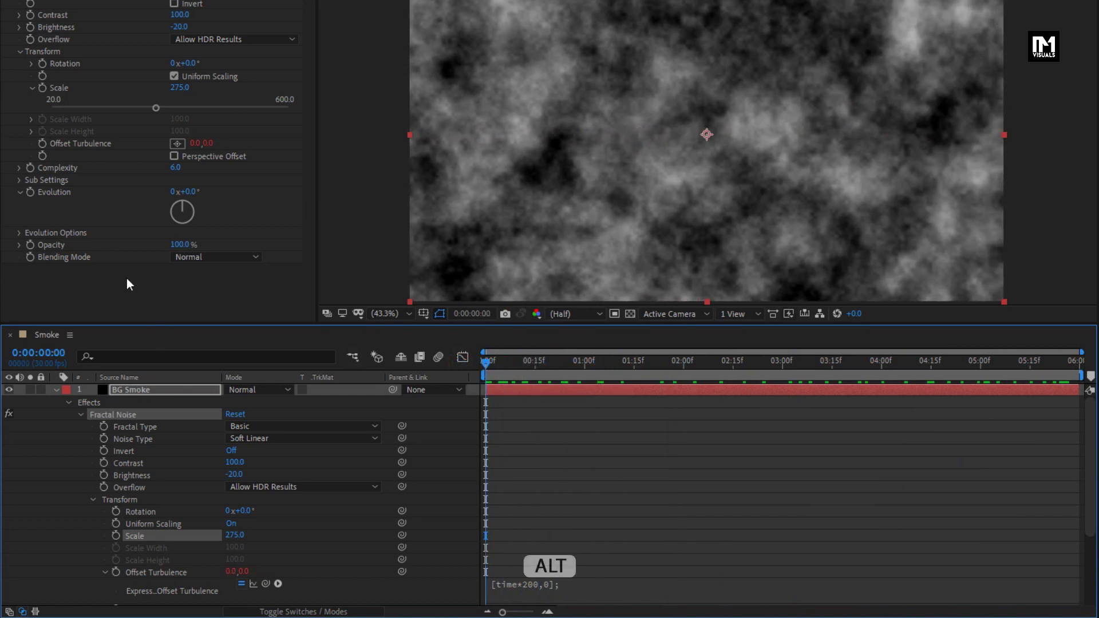
{"action": "left_click", "coordinate": [31, 193], "text": "alt"}
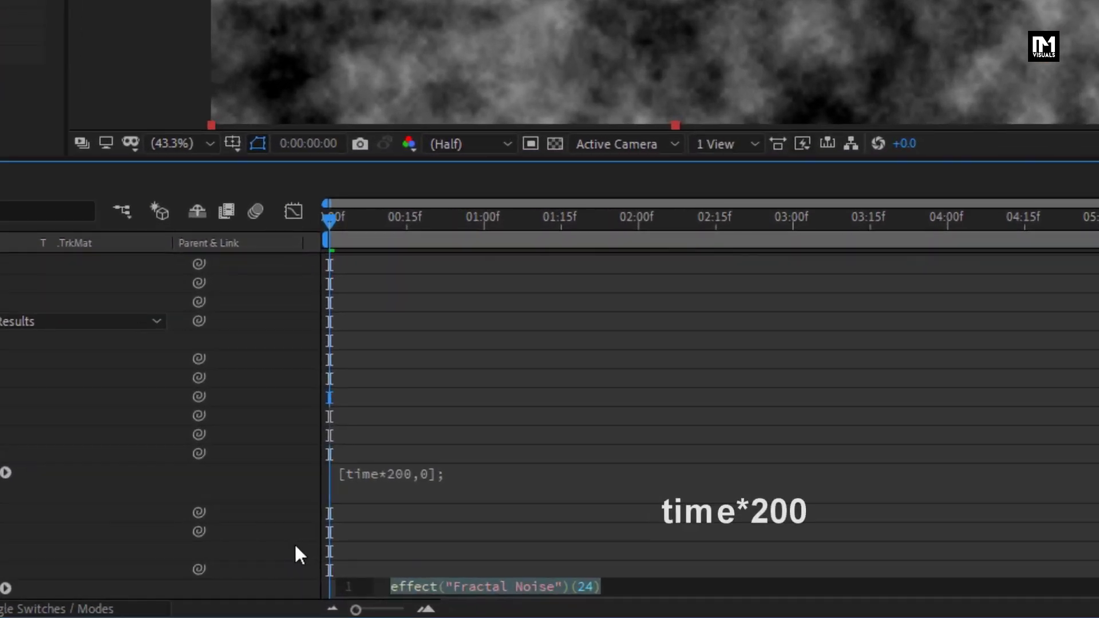
{"action": "type", "text": "time"}
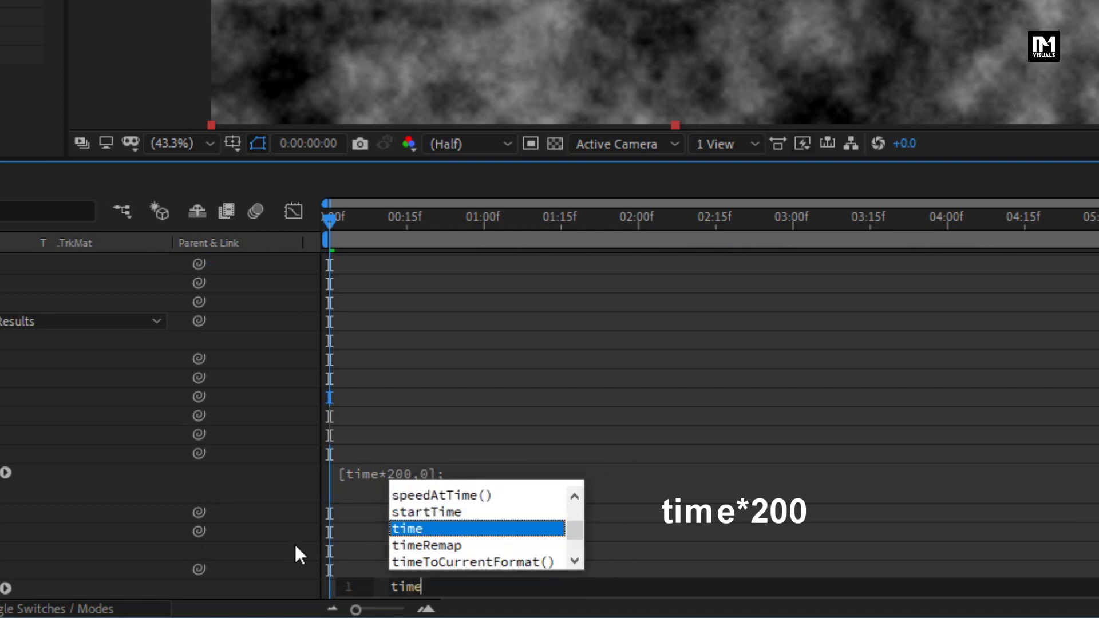
{"action": "type", "text": "*200"}
{"action": "key", "text": "KP_Enter"}
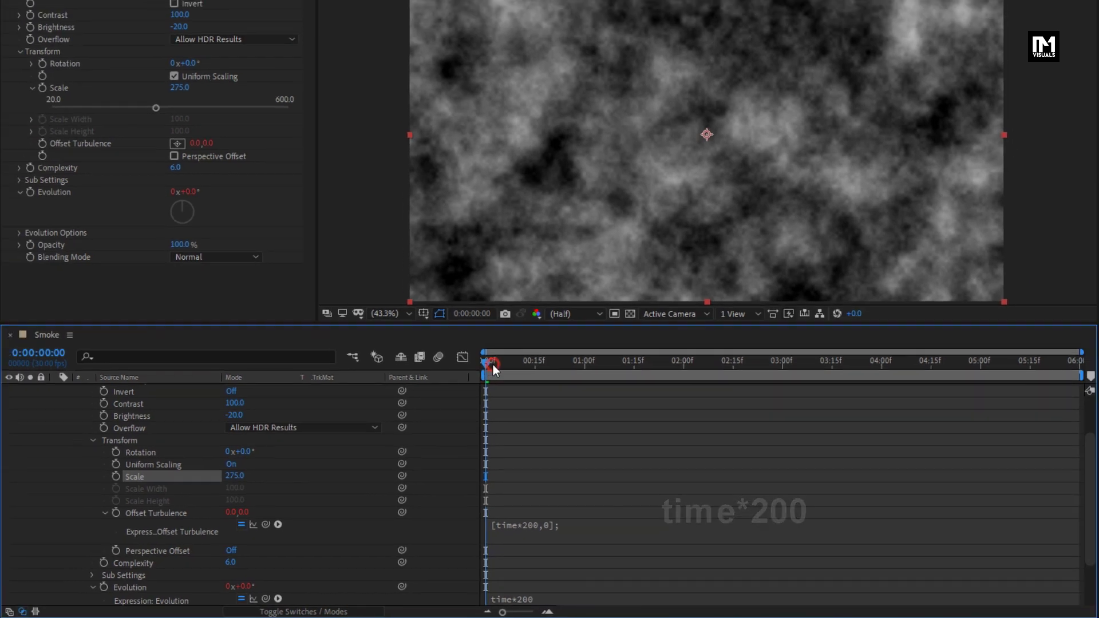
{"action": "left_click_drag", "start_coordinate": [341, 223], "coordinate": [501, 223]}
{"action": "left_click_drag", "start_coordinate": [595, 367], "coordinate": [818, 353]}
{"action": "left_click", "coordinate": [818, 352]}
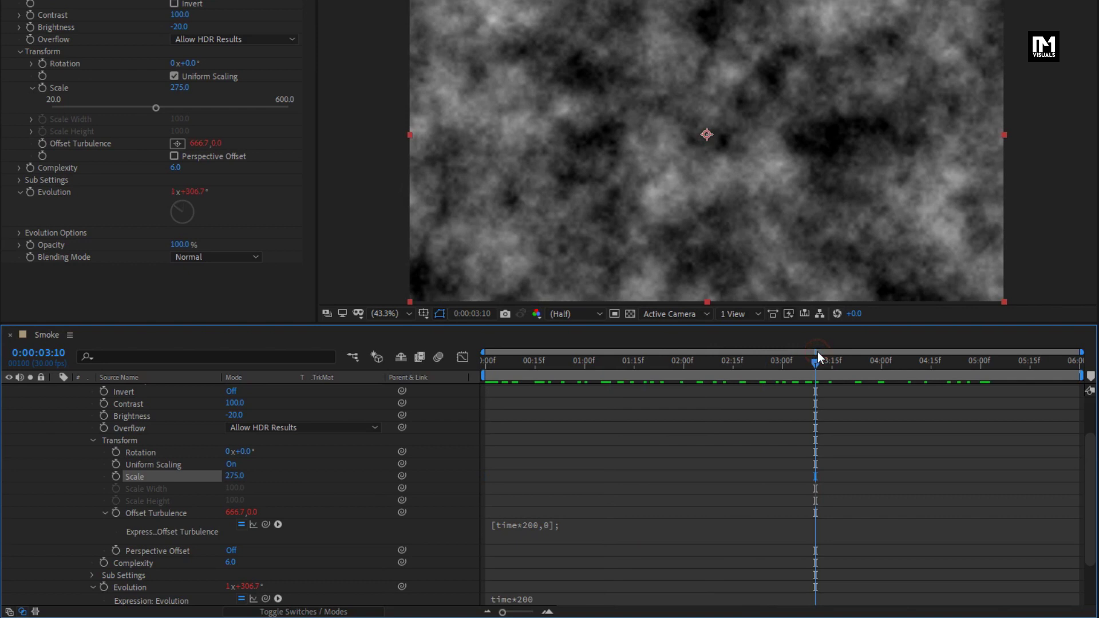
{"action": "scroll", "coordinate": [266, 555], "scroll_direction": "up", "scroll_amount": 3}
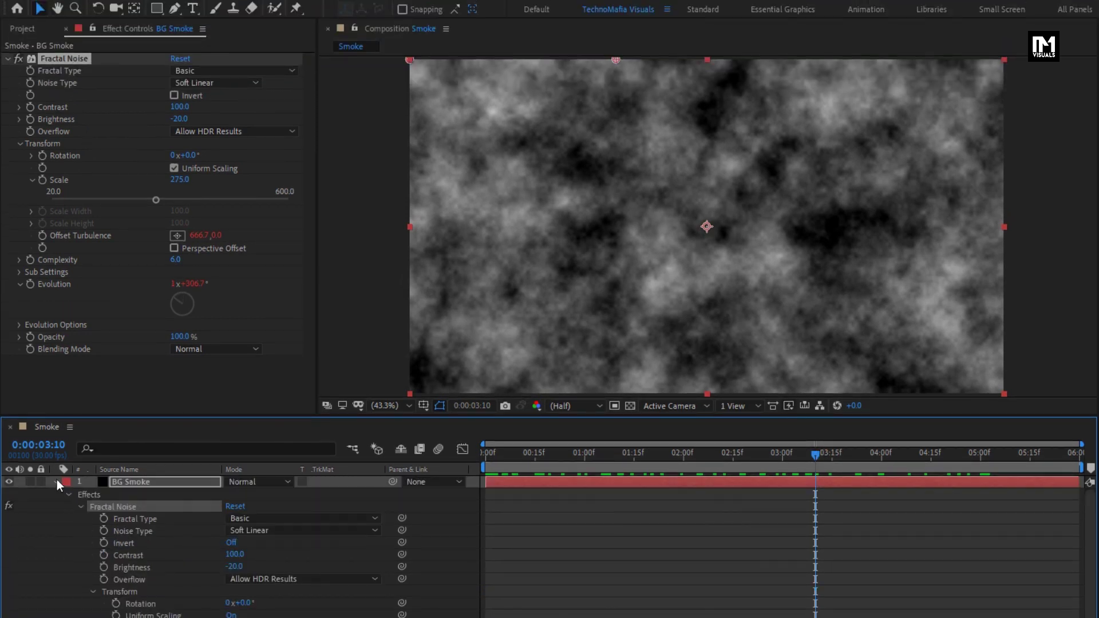
Apply Fast Box Blur to the BG Smoke layer.
{"action": "left_click", "coordinate": [56, 482]}
{"action": "left_click", "coordinate": [131, 481]}
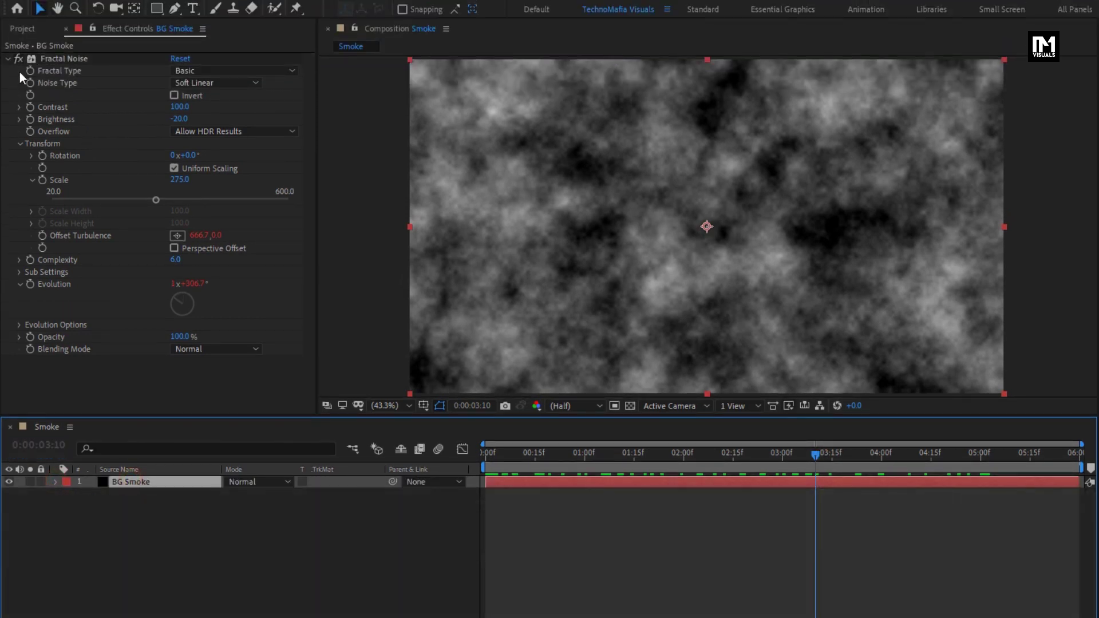
{"action": "left_click", "coordinate": [8, 58]}
{"action": "left_click", "coordinate": [1087, 48]}
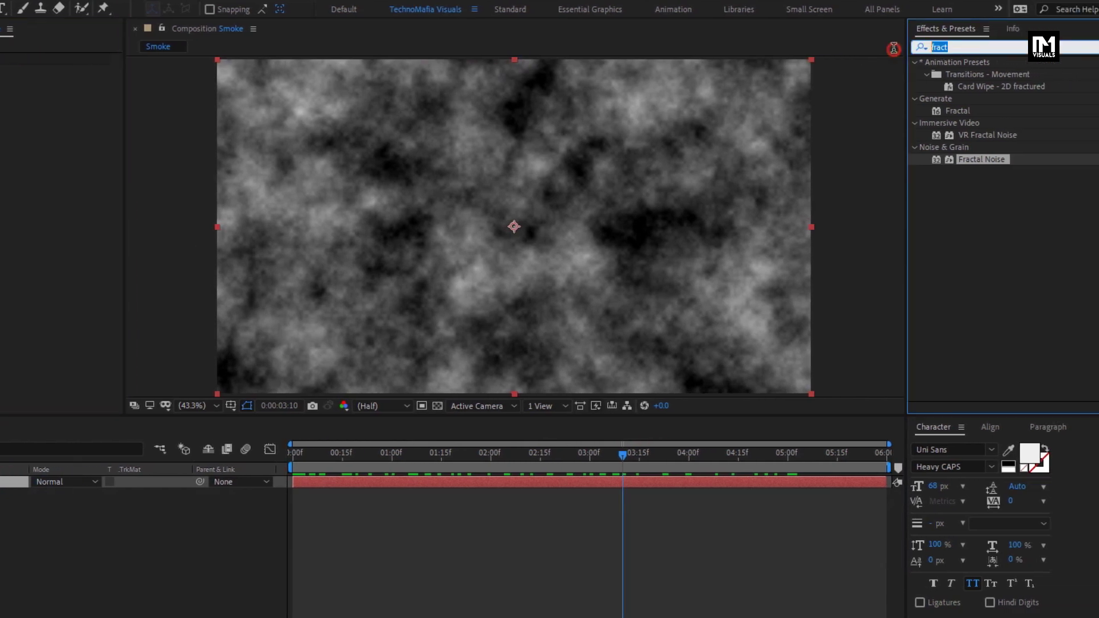
{"action": "type", "text": "box"}
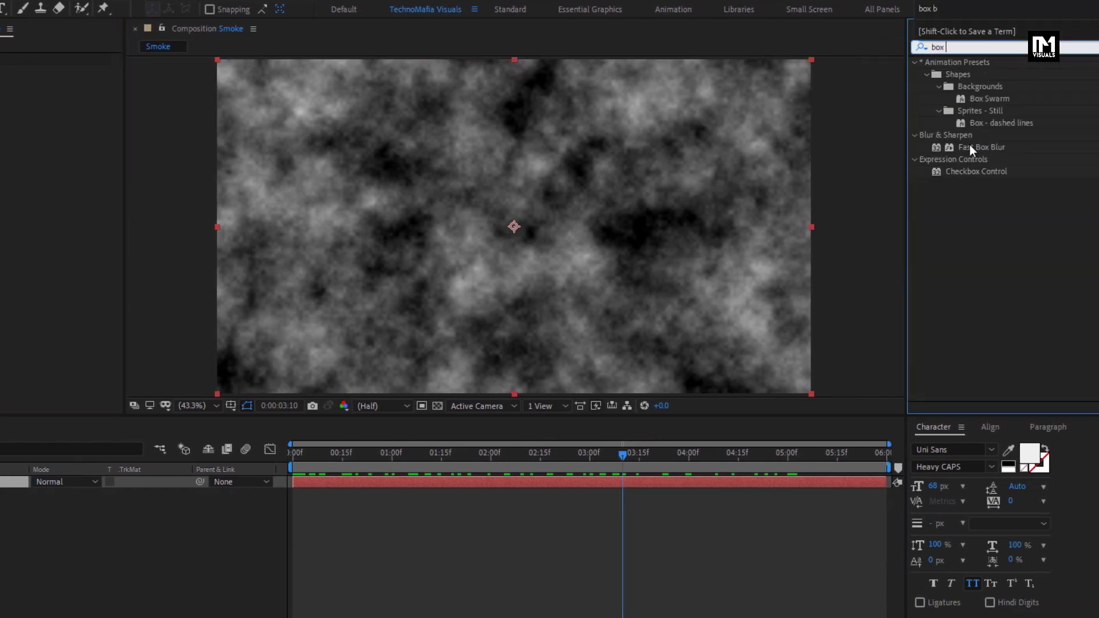
{"action": "left_click_drag", "start_coordinate": [991, 147], "coordinate": [620, 161]}
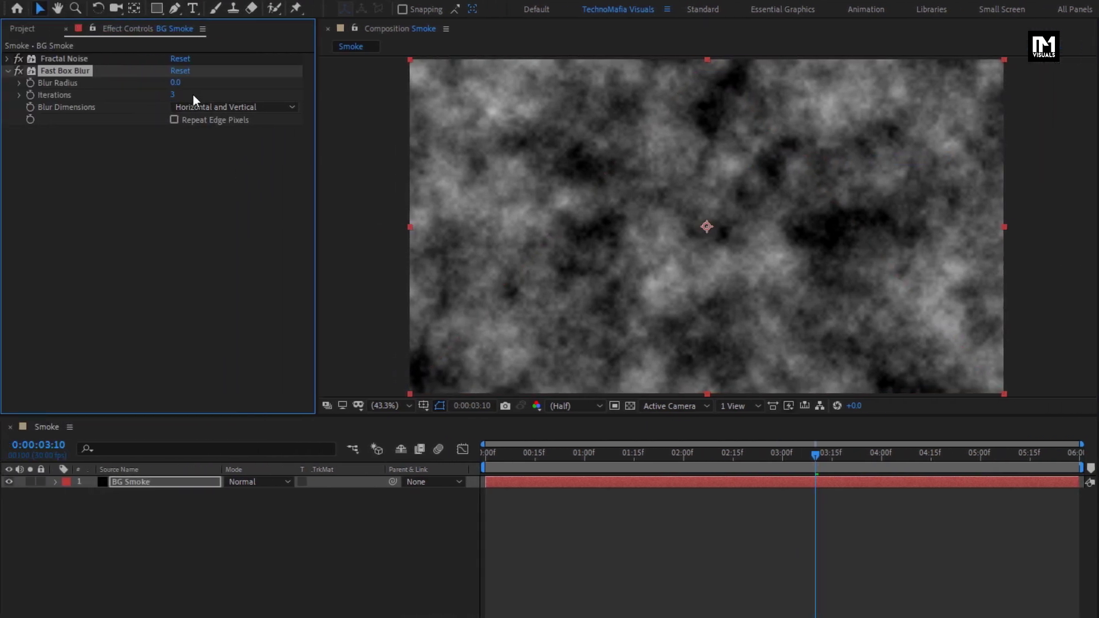
Set Fast Box Blur radius 3, 5 iterations, with Repeat Edge Pixels on.
{"action": "left_click", "coordinate": [57, 83]}
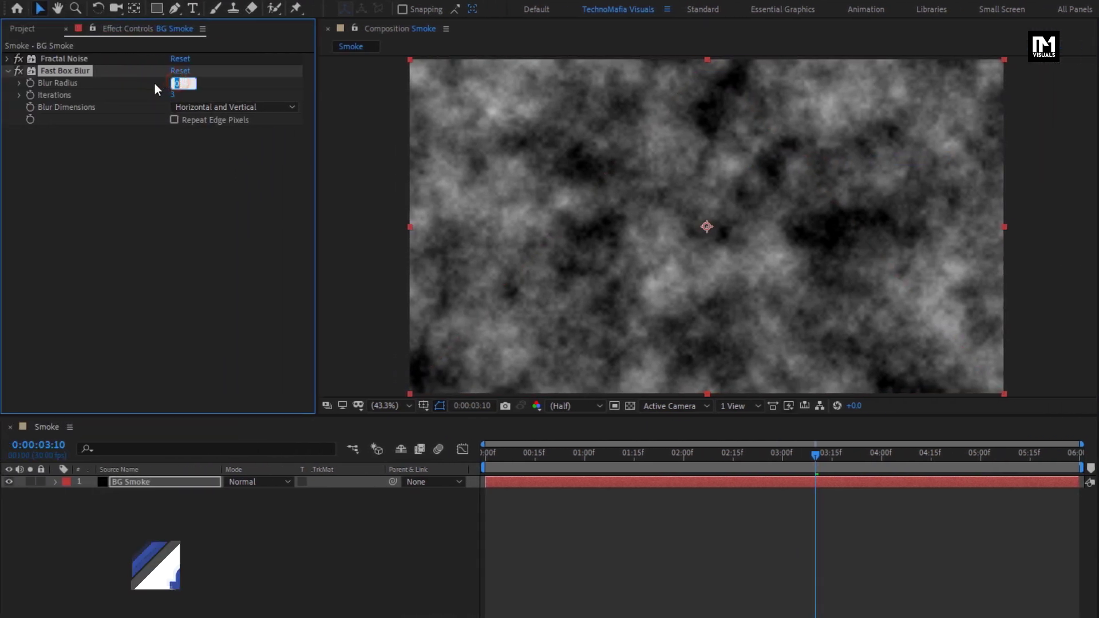
{"action": "type", "text": "3"}
{"action": "key", "text": "Return"}
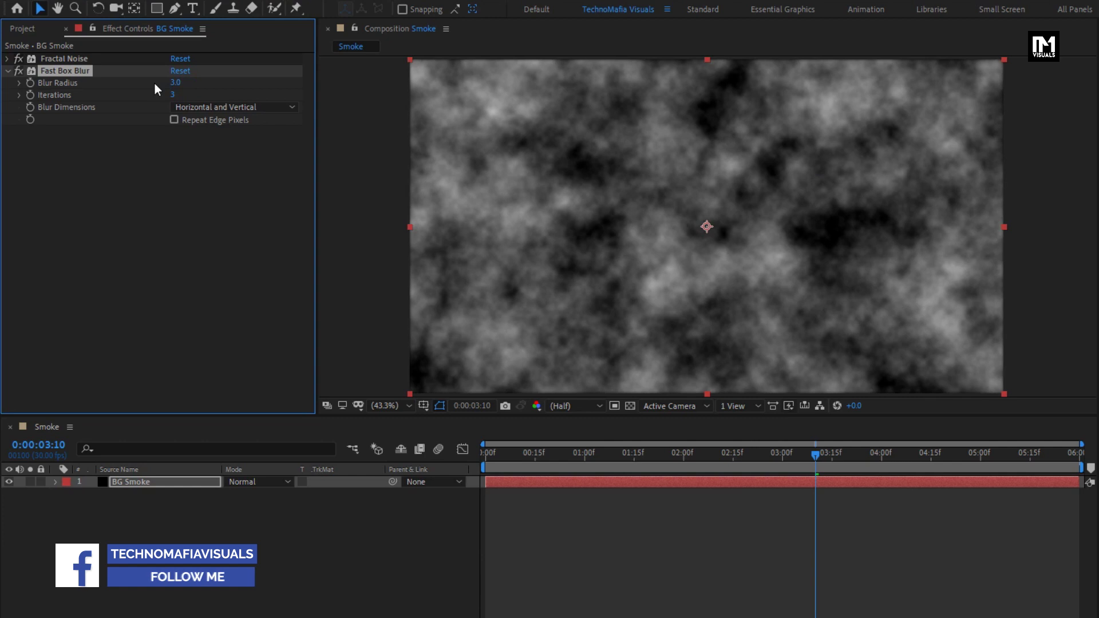
{"action": "left_click", "coordinate": [173, 96]}
{"action": "type", "text": "5"}
{"action": "key", "text": "Return"}
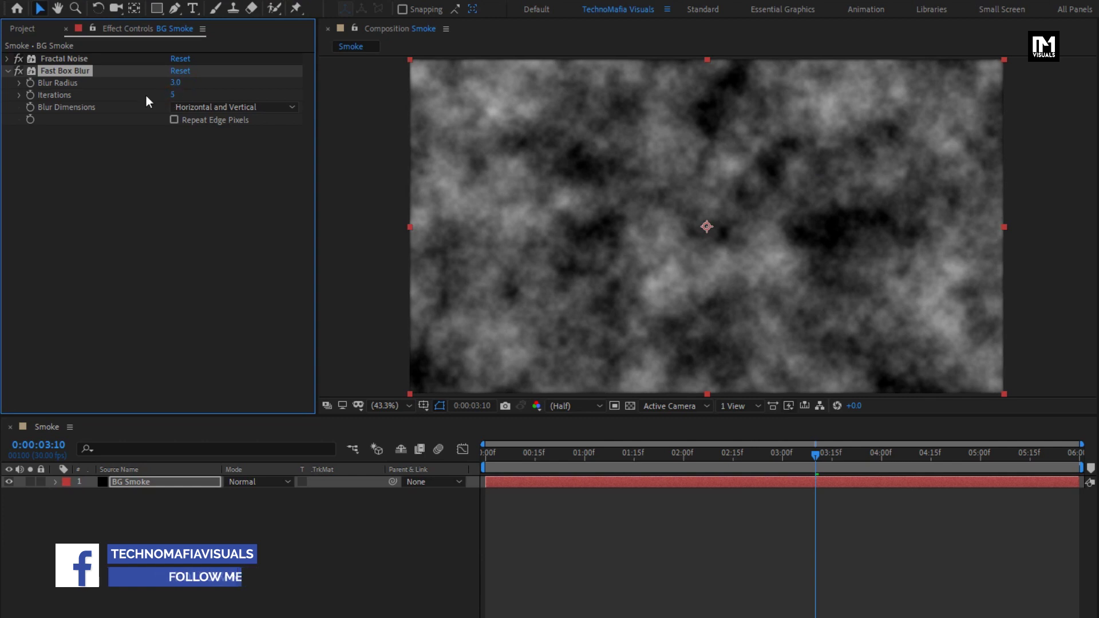
{"action": "left_click", "coordinate": [174, 121]}
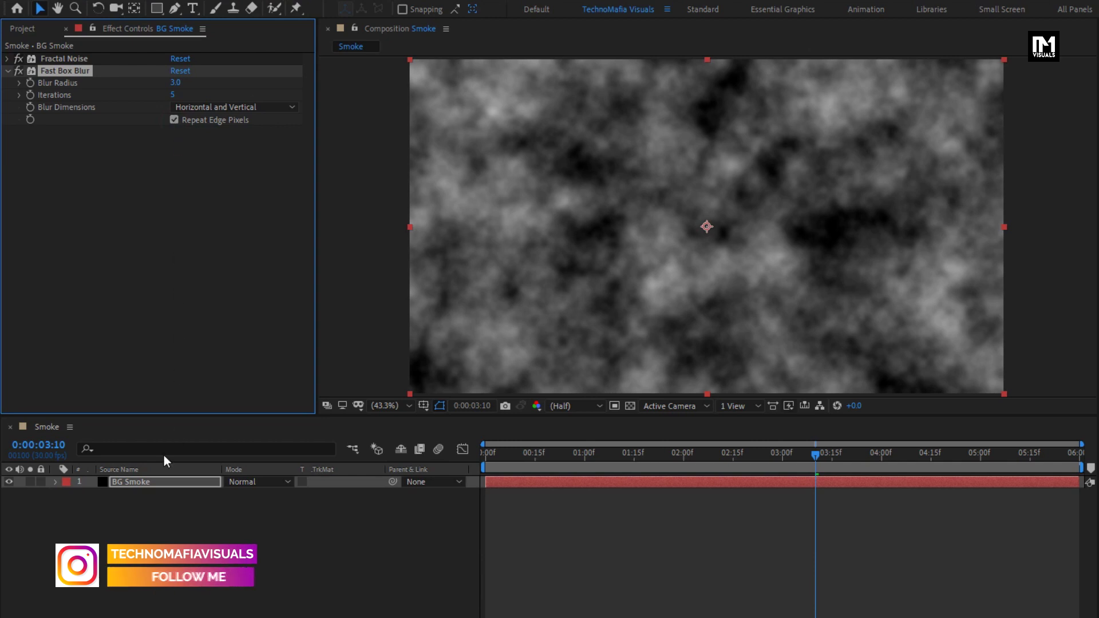
{"action": "left_click", "coordinate": [153, 482]}
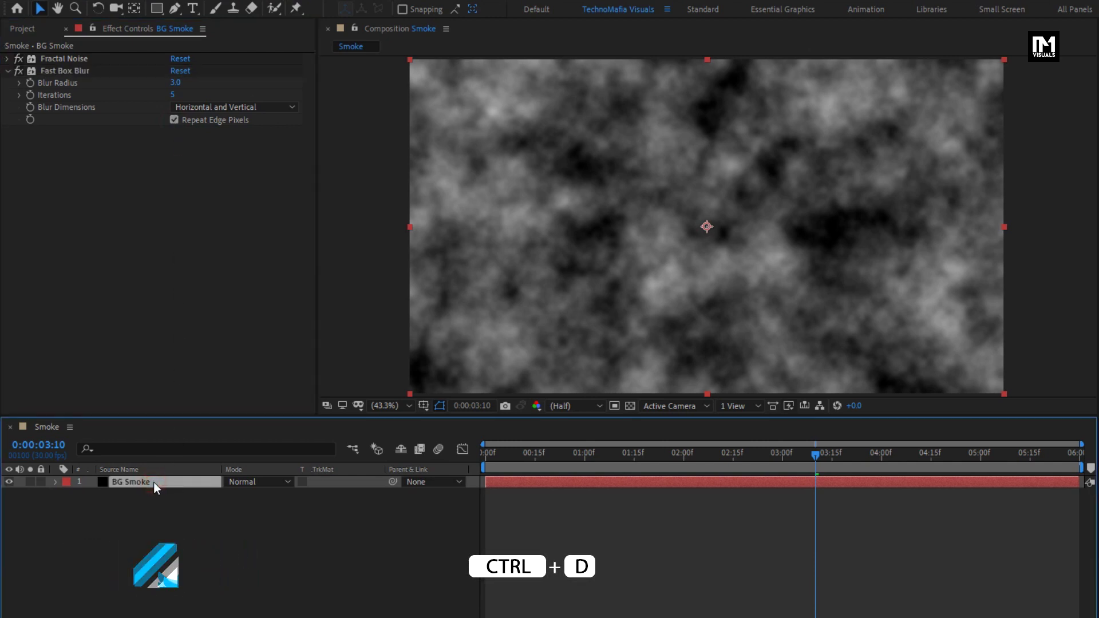
Duplicate BG Smoke and set the top copy's blend mode to Overlay.
{"action": "key", "text": "ctrl+d"}
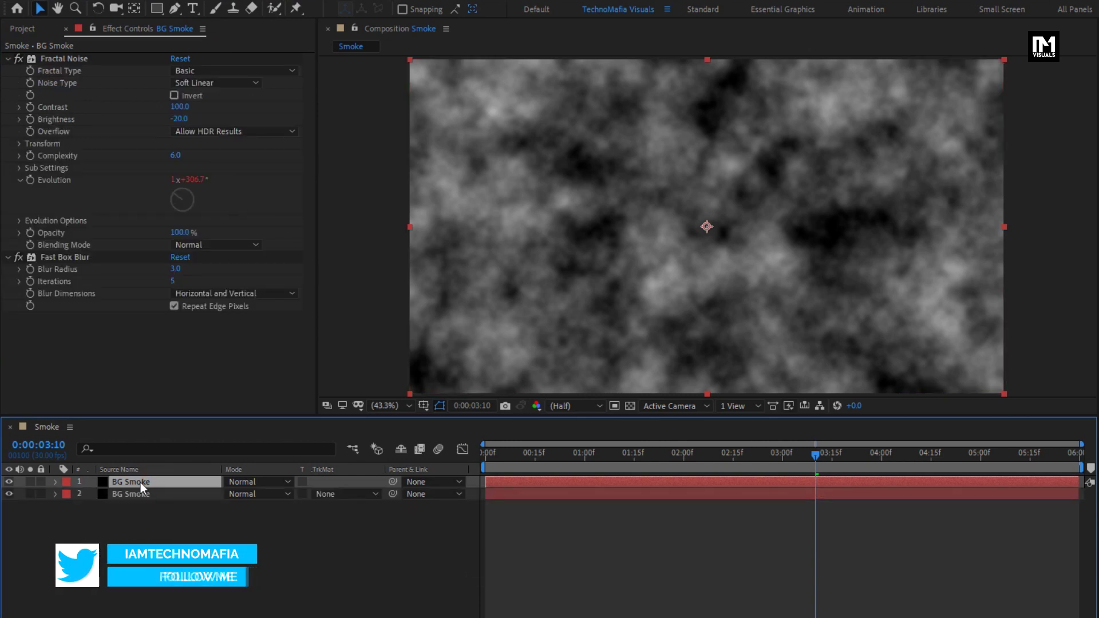
{"action": "left_click", "coordinate": [236, 482]}
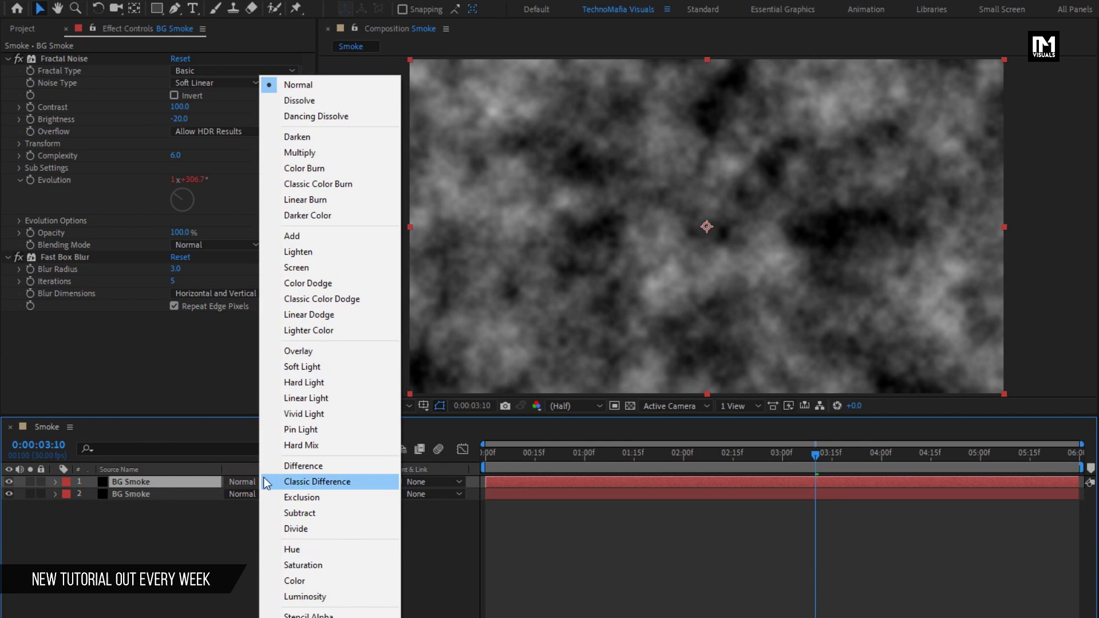
{"action": "left_click", "coordinate": [288, 351]}
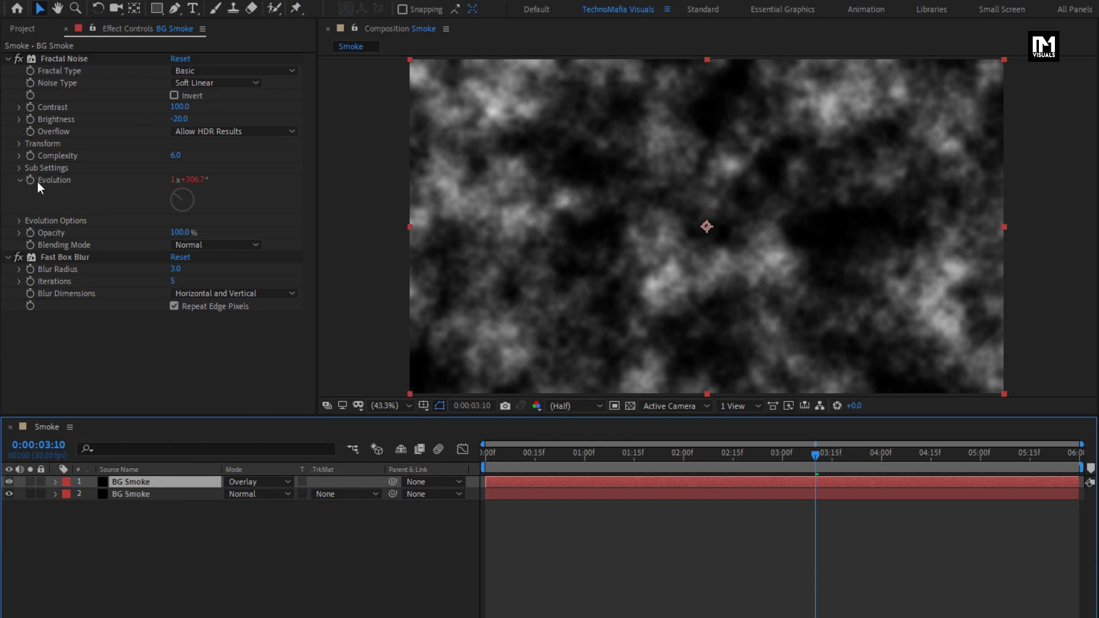
Rebuild the copy's Offset Turbulence time expression, adding +100t to it.
{"action": "left_click", "coordinate": [20, 146]}
{"action": "key", "text": "alt"}
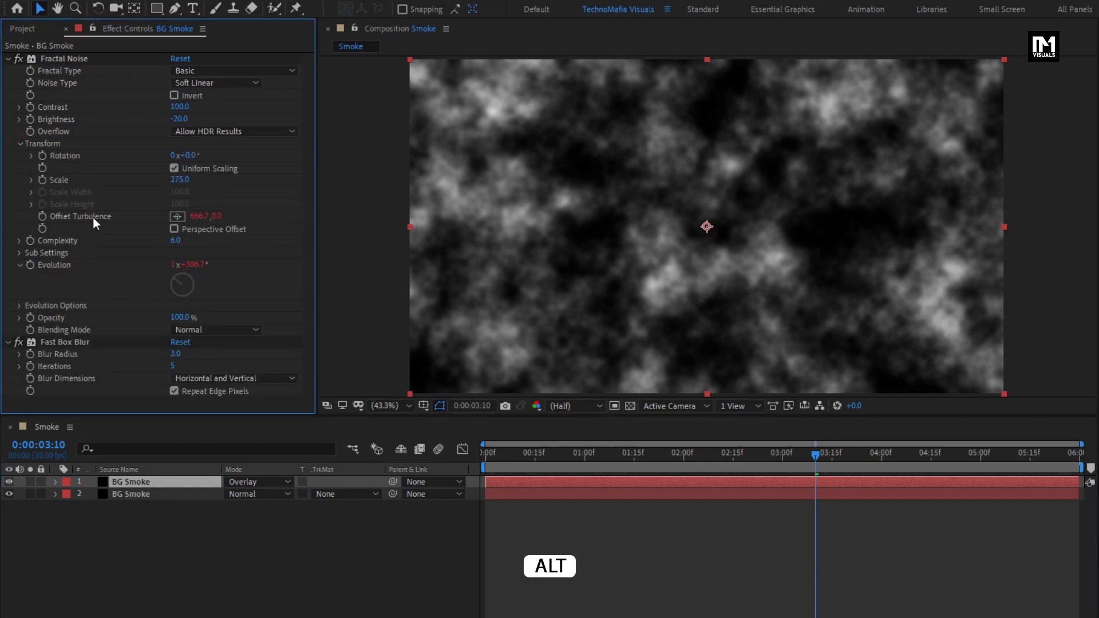
{"action": "left_click", "coordinate": [43, 217], "text": "alt"}
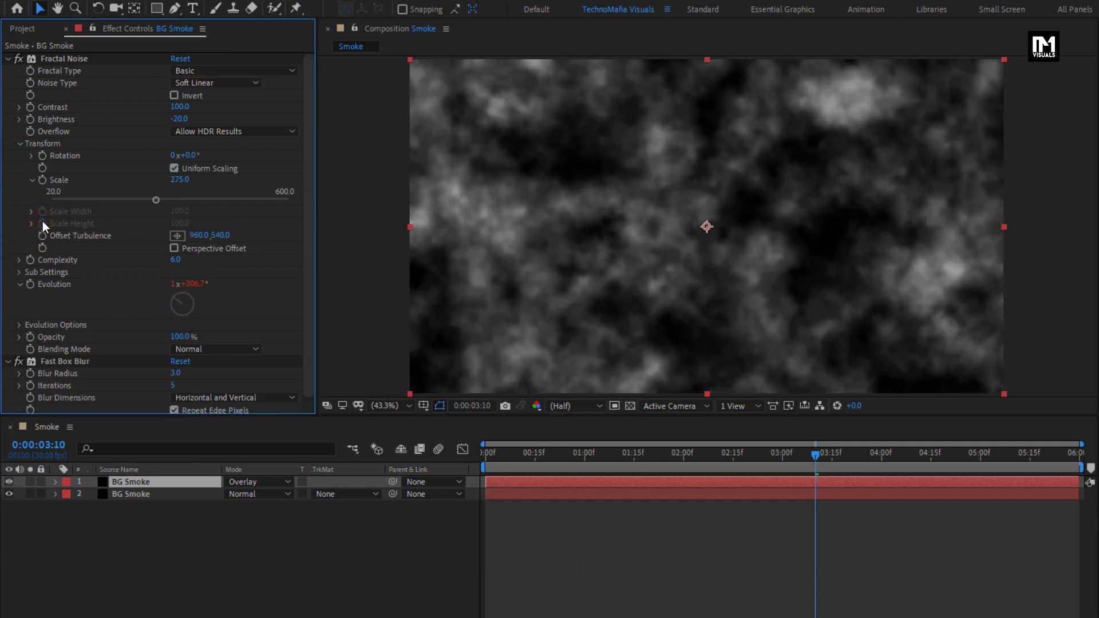
{"action": "key", "text": "alt"}
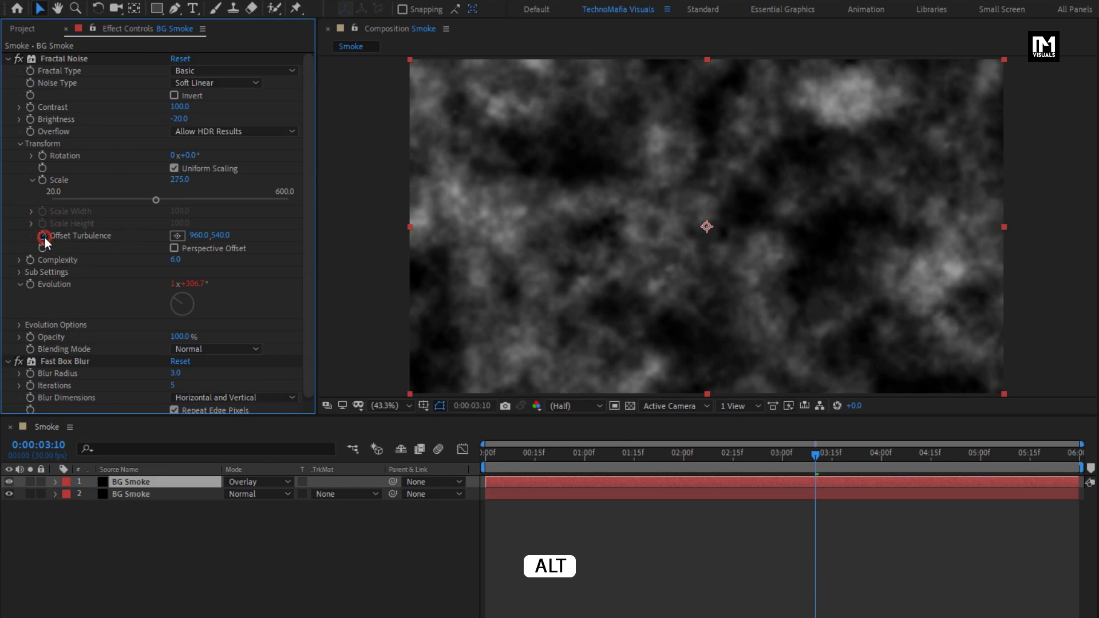
{"action": "left_click", "coordinate": [44, 236], "text": "alt"}
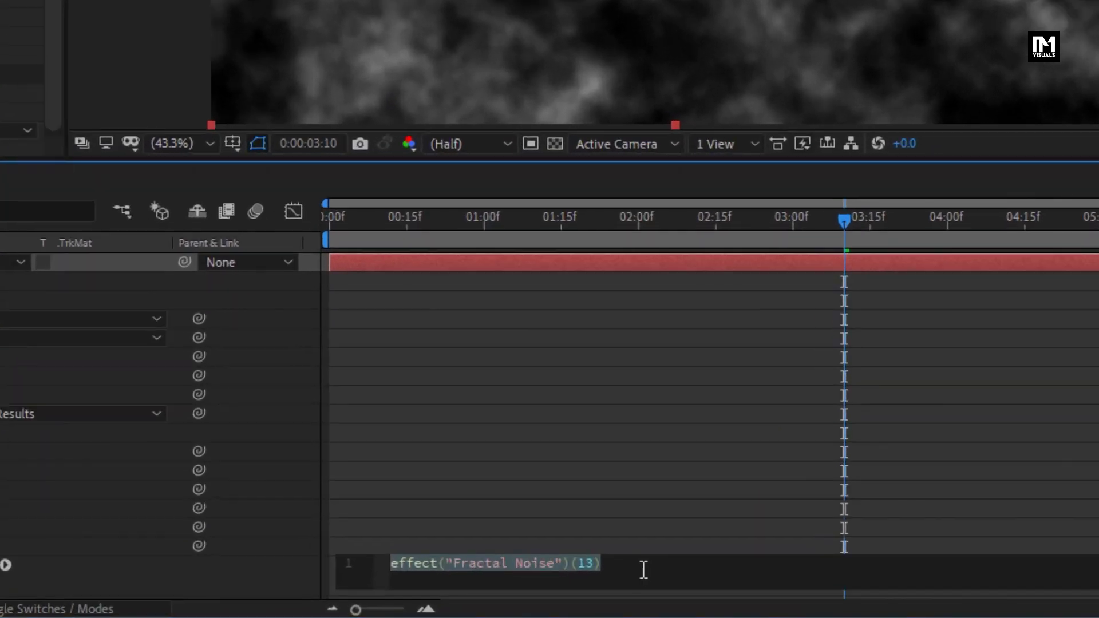
{"action": "left_click", "coordinate": [674, 581]}
{"action": "type", "text": "+100"}
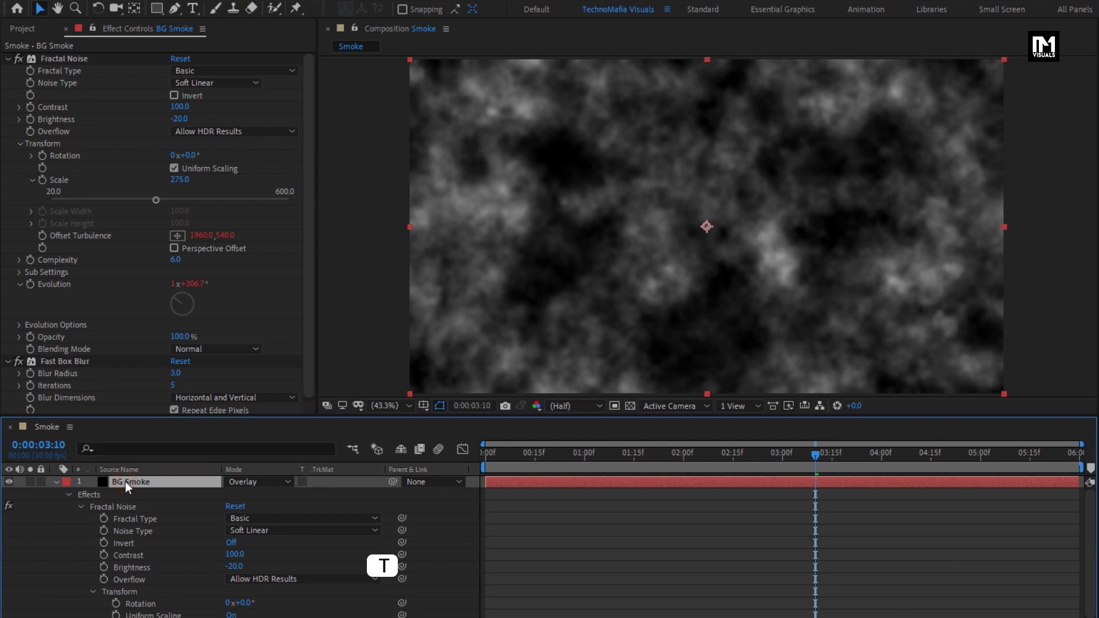
{"action": "type", "text": "t"}
Set the top copy's opacity to 45% and select both smoke layers.
{"action": "left_click", "coordinate": [232, 495]}
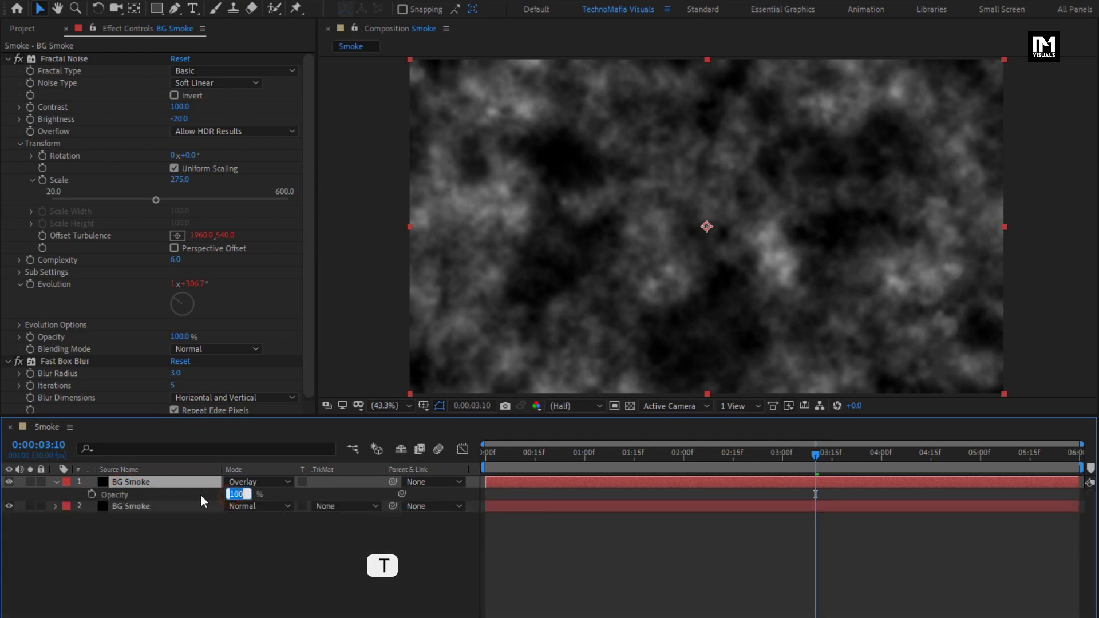
{"action": "type", "text": "45"}
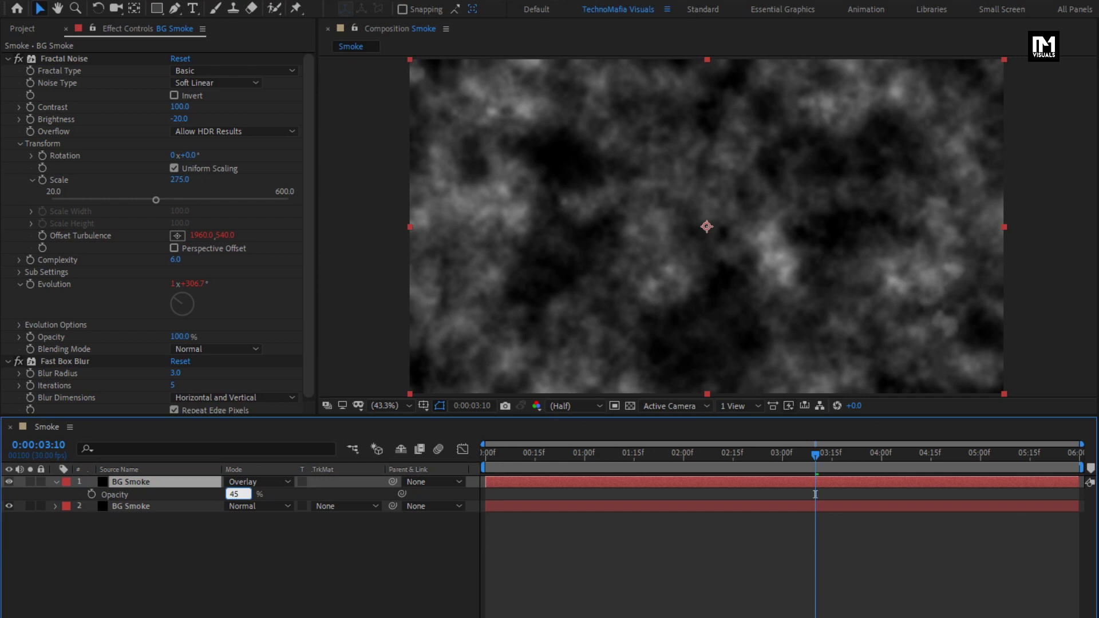
{"action": "left_click", "coordinate": [198, 495]}
{"action": "left_click", "coordinate": [56, 481]}
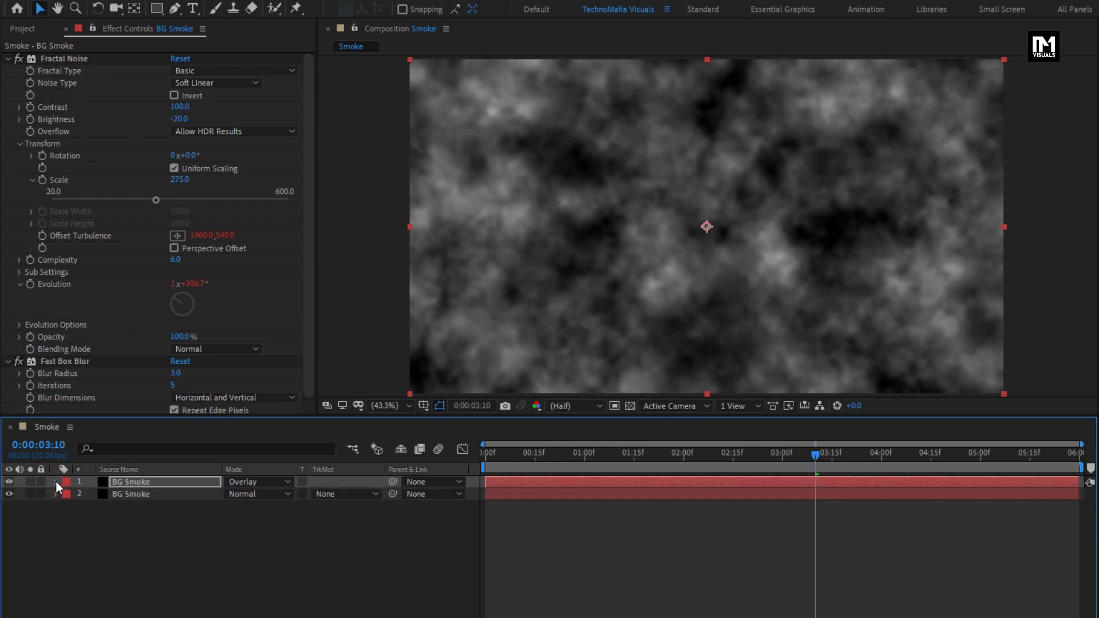
{"action": "mouse_move", "coordinate": [485, 458]}
{"action": "left_mouse_down"}
{"action": "mouse_move", "coordinate": [993, 455]}
{"action": "mouse_move", "coordinate": [482, 460]}
{"action": "left_mouse_up"}
{"action": "left_click_drag", "start_coordinate": [196, 515], "coordinate": [170, 482]}
Pre-compose both BG Smoke layers into a new composition named Fractal Smoke.
{"action": "right_click", "coordinate": [170, 482]}
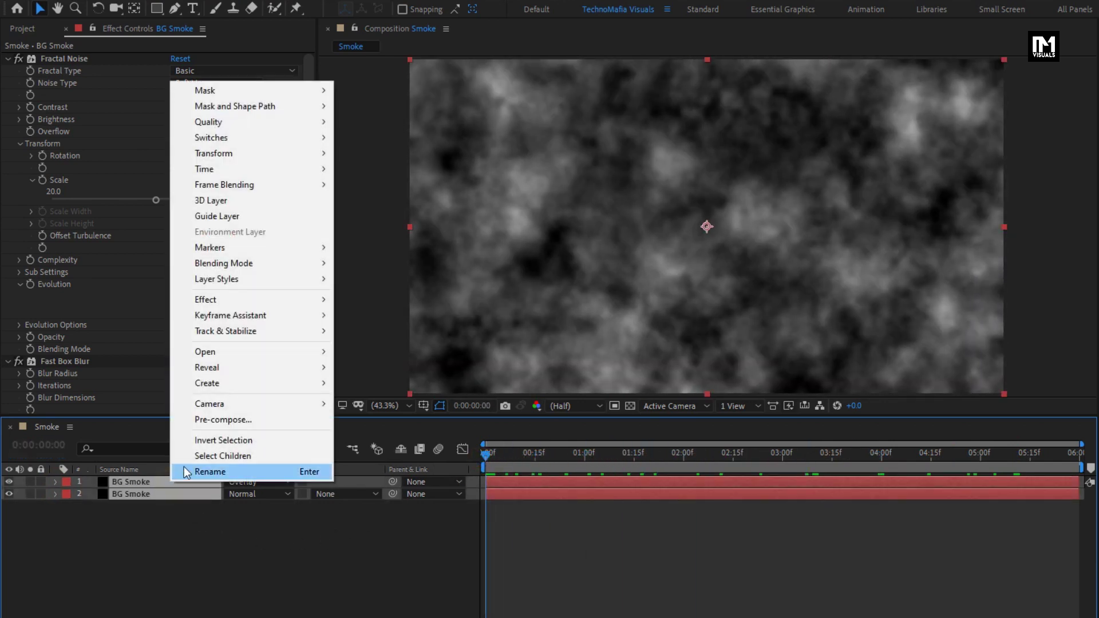
{"action": "left_click", "coordinate": [202, 423]}
{"action": "type", "text": "Fractal"}
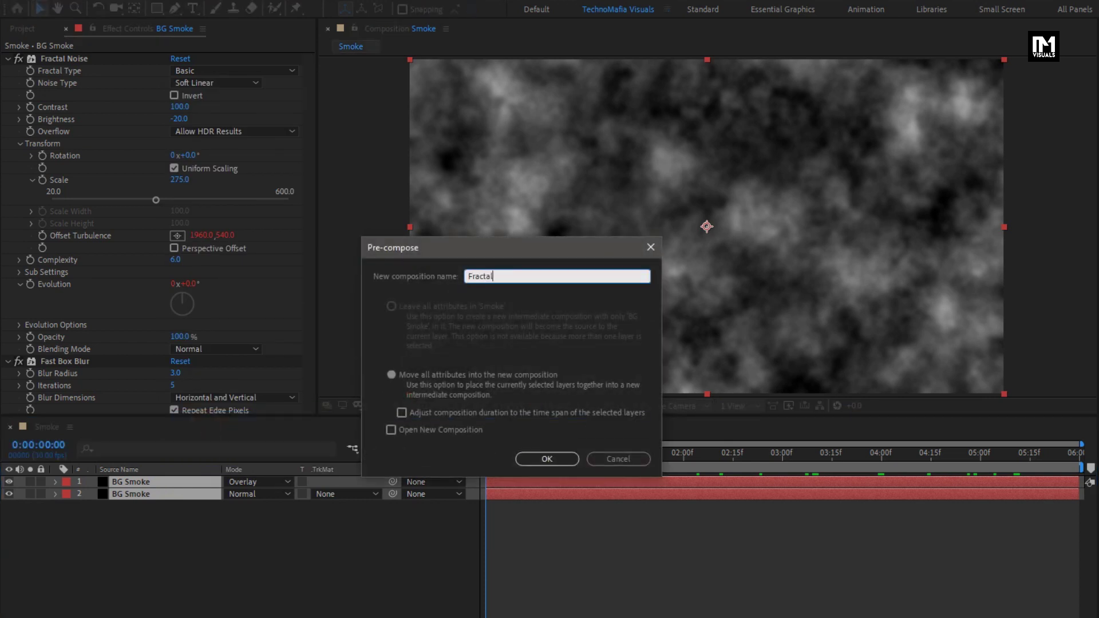
{"action": "type", "text": " Smoke"}
{"action": "left_click", "coordinate": [533, 462]}
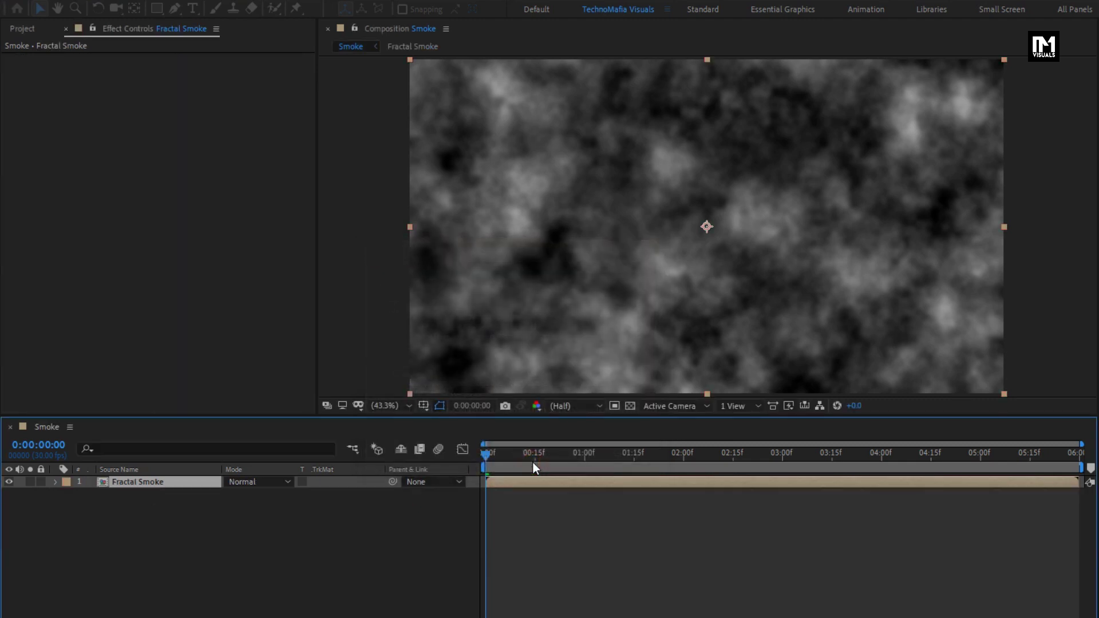
Add a new solid layer named Smoke Color.
{"action": "right_click", "coordinate": [210, 527]}
{"action": "mouse_move", "coordinate": [350, 537]}
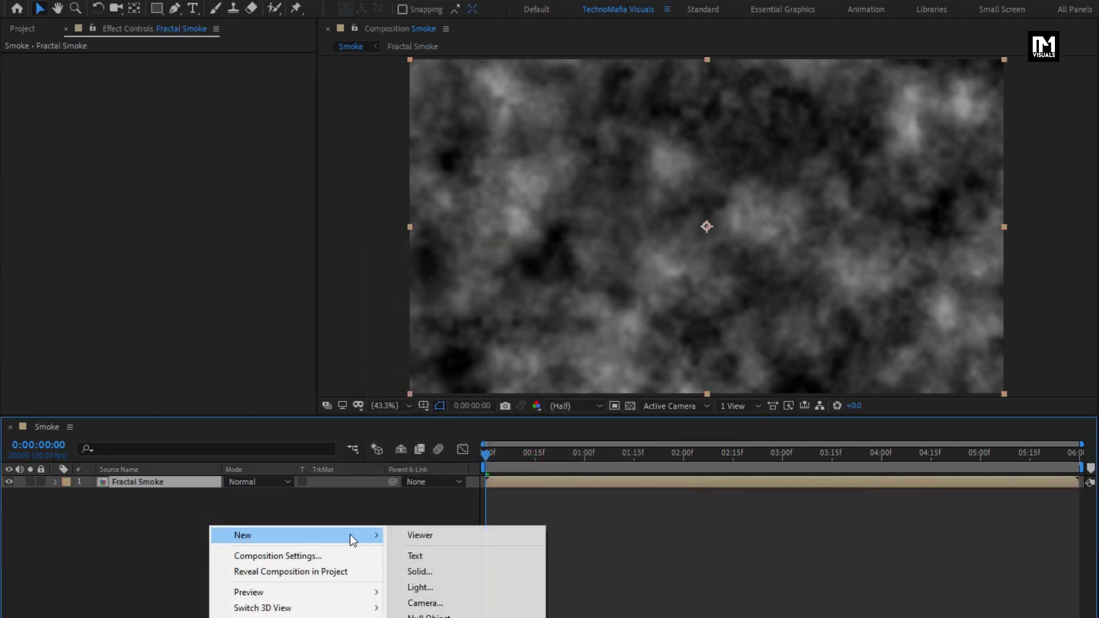
{"action": "left_click", "coordinate": [422, 572]}
{"action": "type", "text": "Smoke Color"}
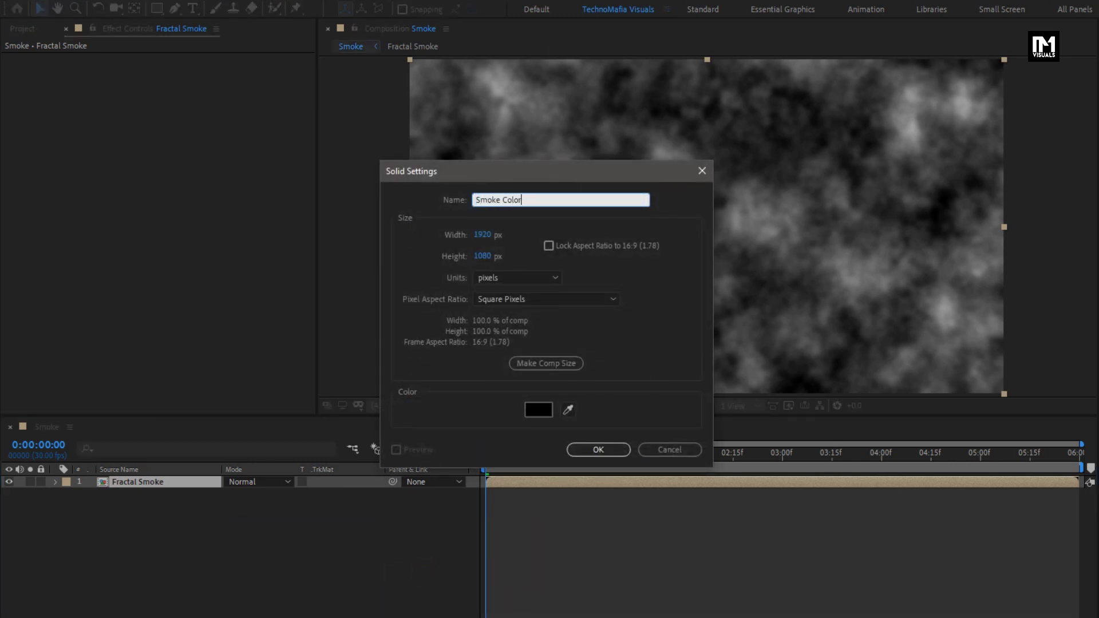
{"action": "left_click", "coordinate": [597, 449]}
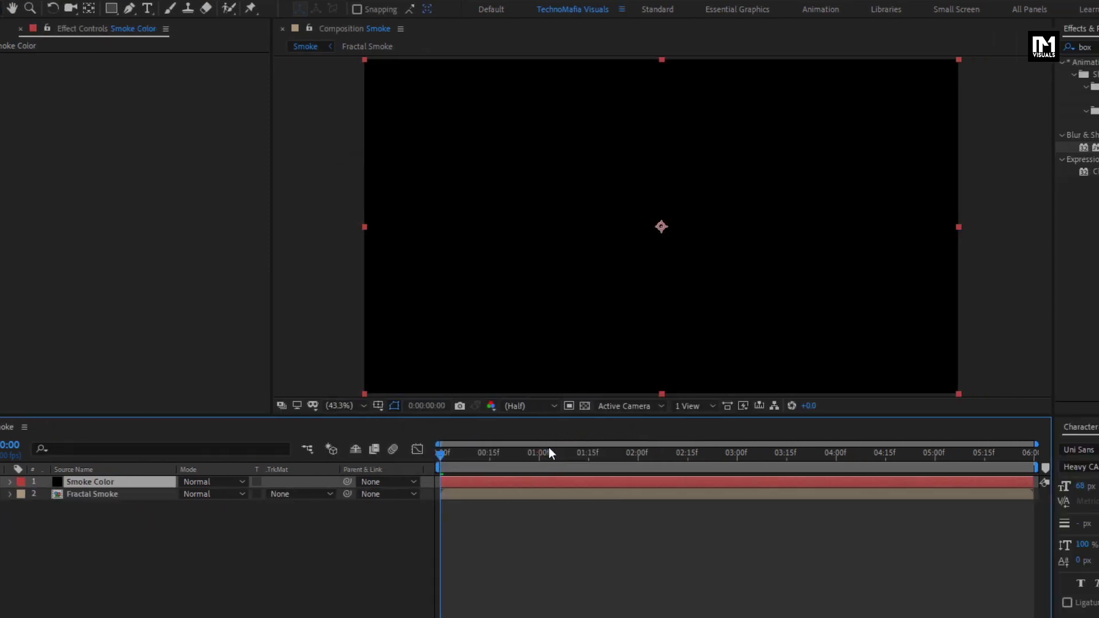
Apply Fill to Smoke Color with a dark grey colour (2C2C2C).
{"action": "left_click", "coordinate": [911, 48]}
{"action": "type", "text": "fill"}
{"action": "left_click", "coordinate": [962, 135]}
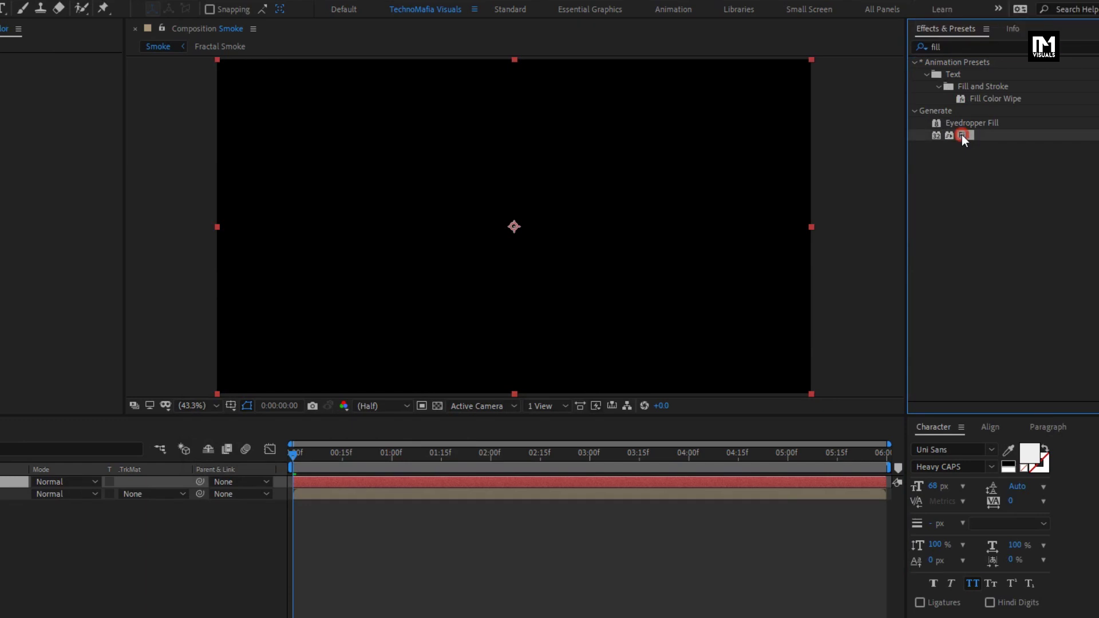
{"action": "left_click_drag", "start_coordinate": [963, 135], "coordinate": [534, 226]}
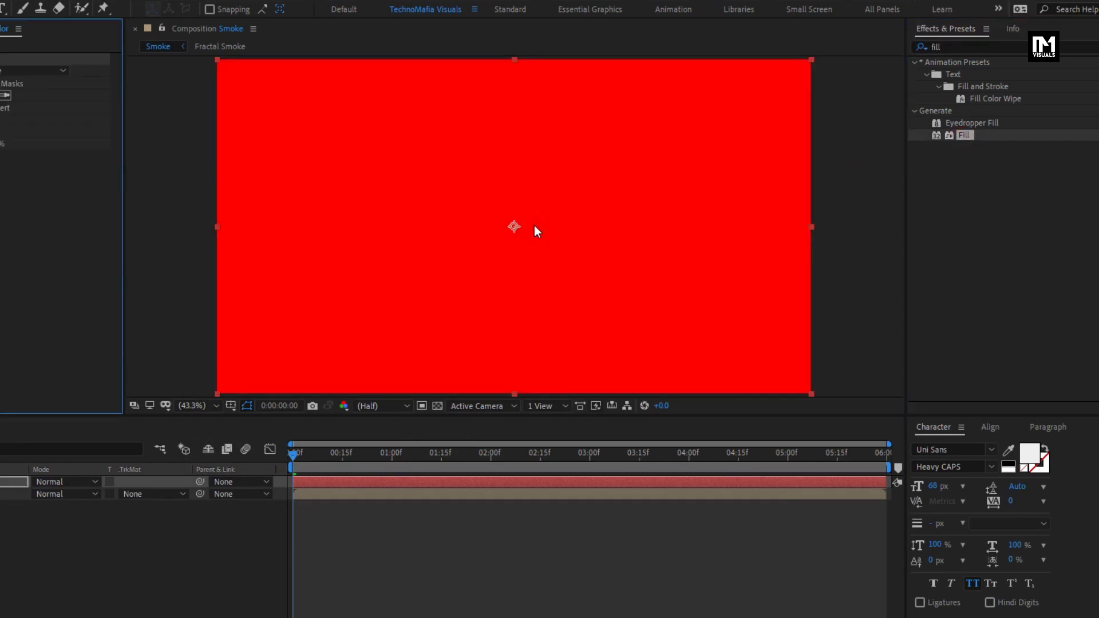
{"action": "left_click", "coordinate": [178, 95]}
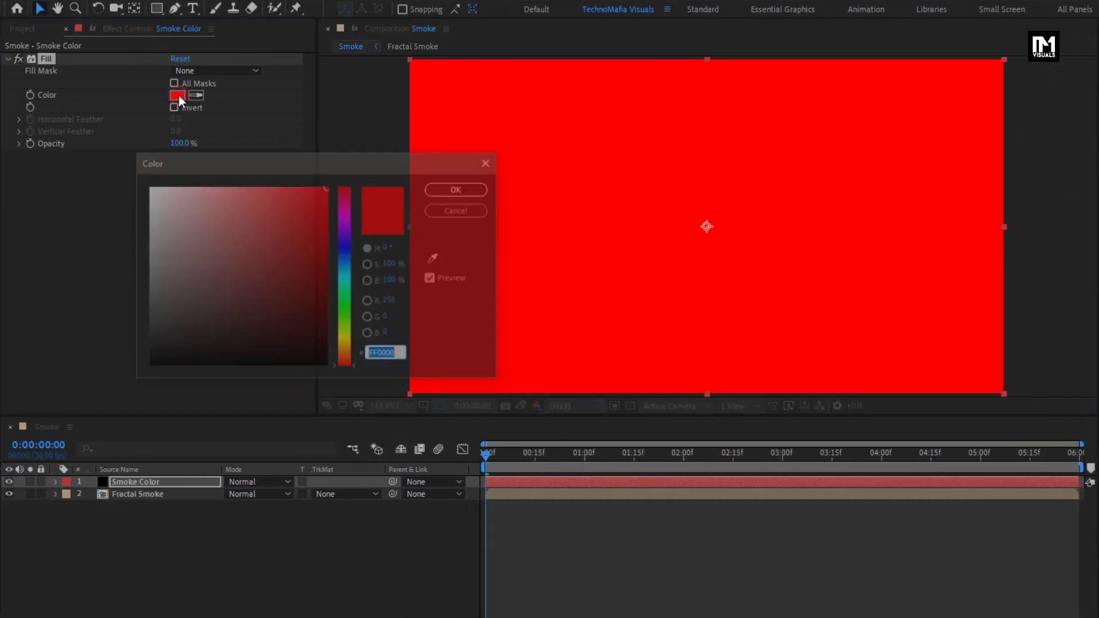
{"action": "left_click_drag", "start_coordinate": [142, 304], "coordinate": [146, 337]}
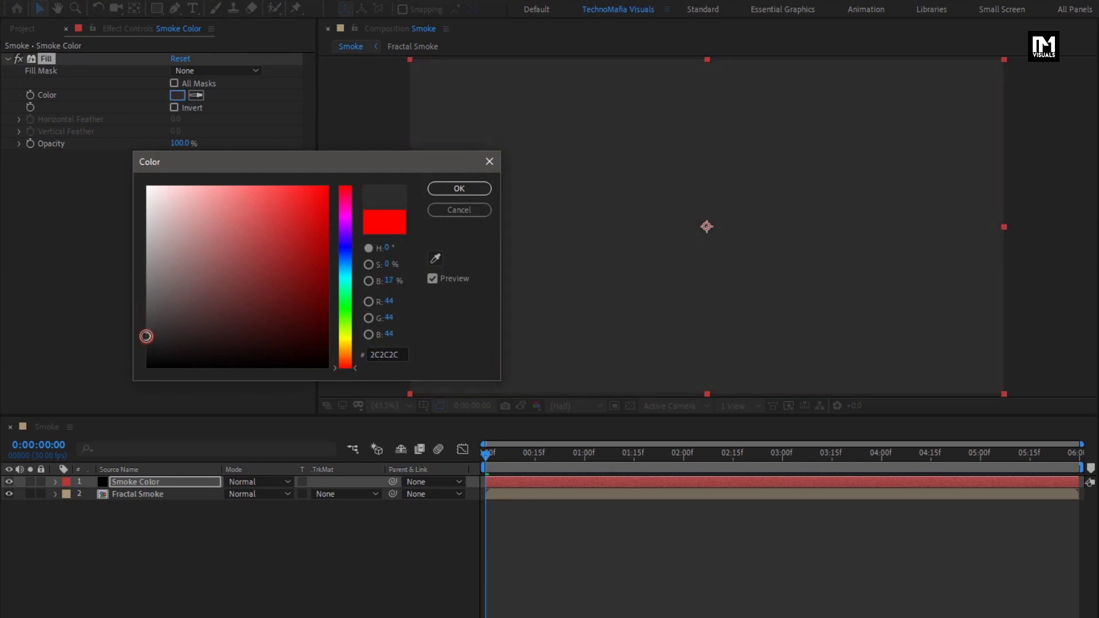
{"action": "left_click", "coordinate": [453, 184]}
Duplicate Smoke Color and move the copy below Fractal Smoke.
{"action": "left_click", "coordinate": [129, 481]}
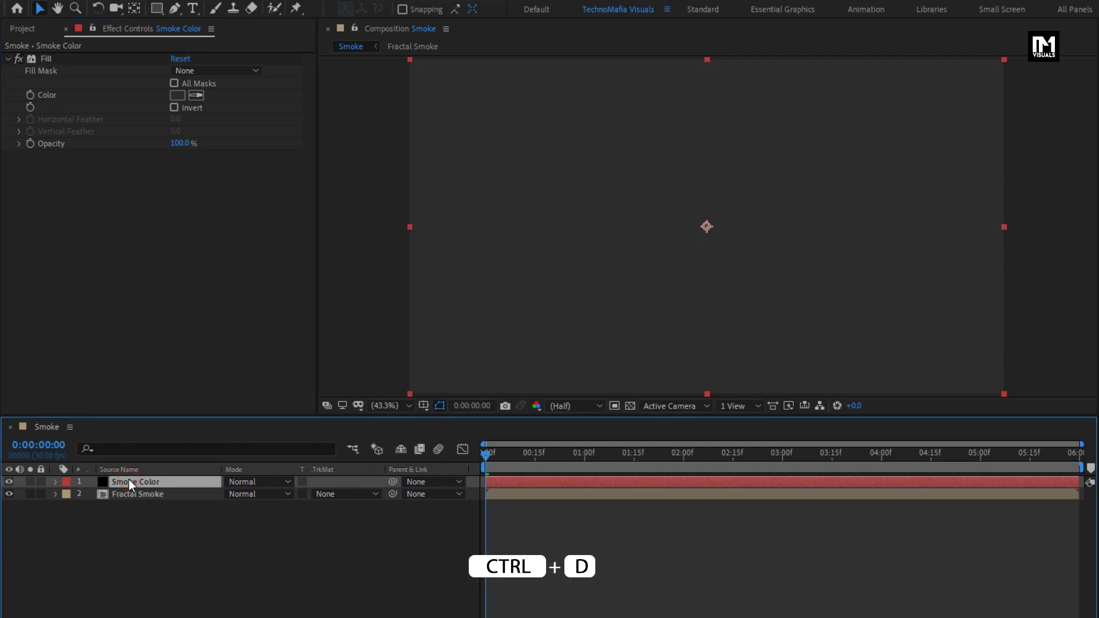
{"action": "key", "text": "ctrl+d"}
{"action": "left_click_drag", "start_coordinate": [129, 479], "coordinate": [135, 534]}
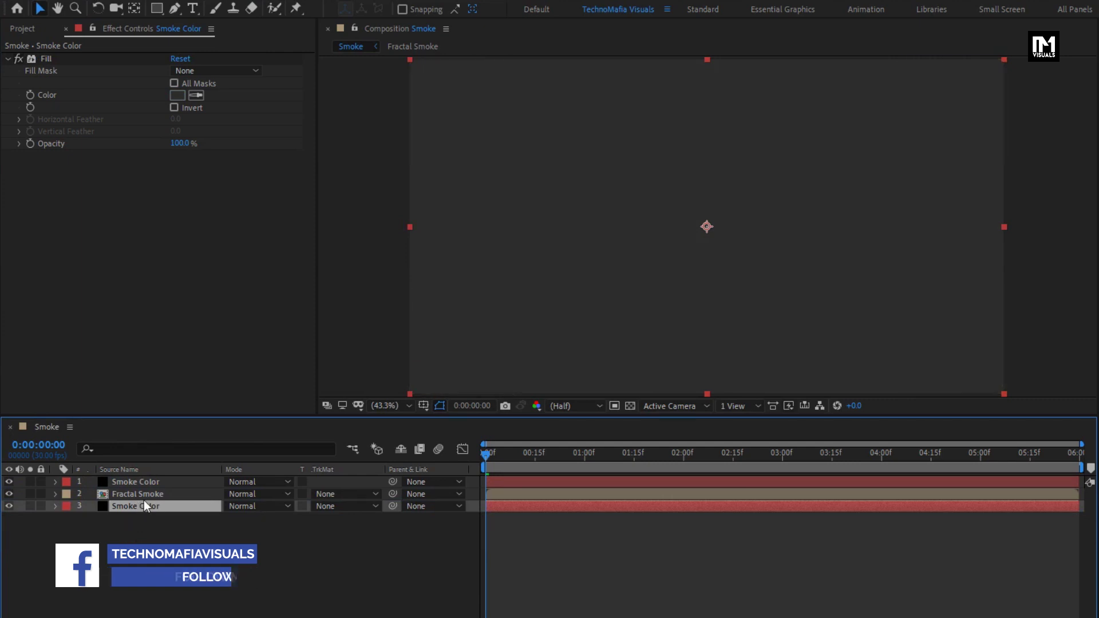
Set Fractal Smoke's track matte to Luma Matte "Smoke Color".
{"action": "left_click", "coordinate": [157, 496]}
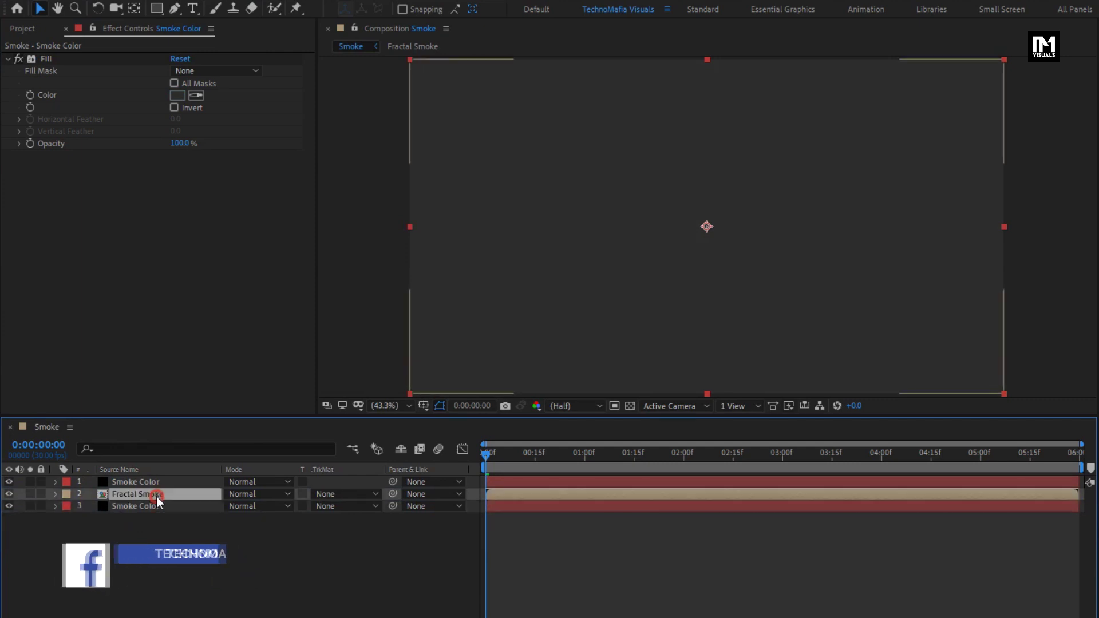
{"action": "left_click", "coordinate": [328, 494]}
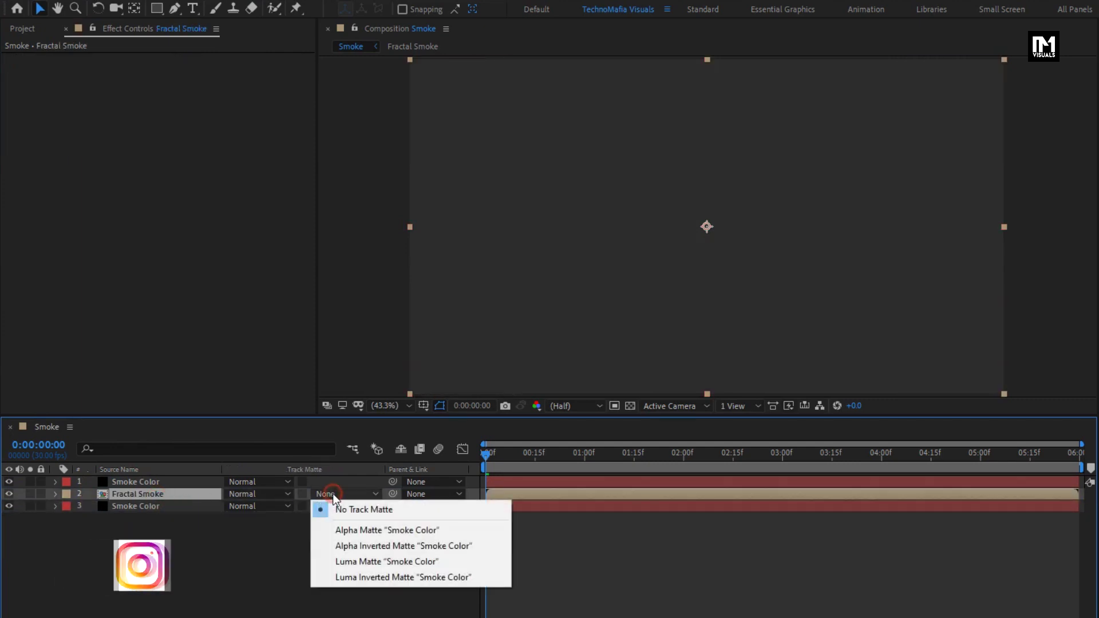
{"action": "left_click", "coordinate": [407, 561]}
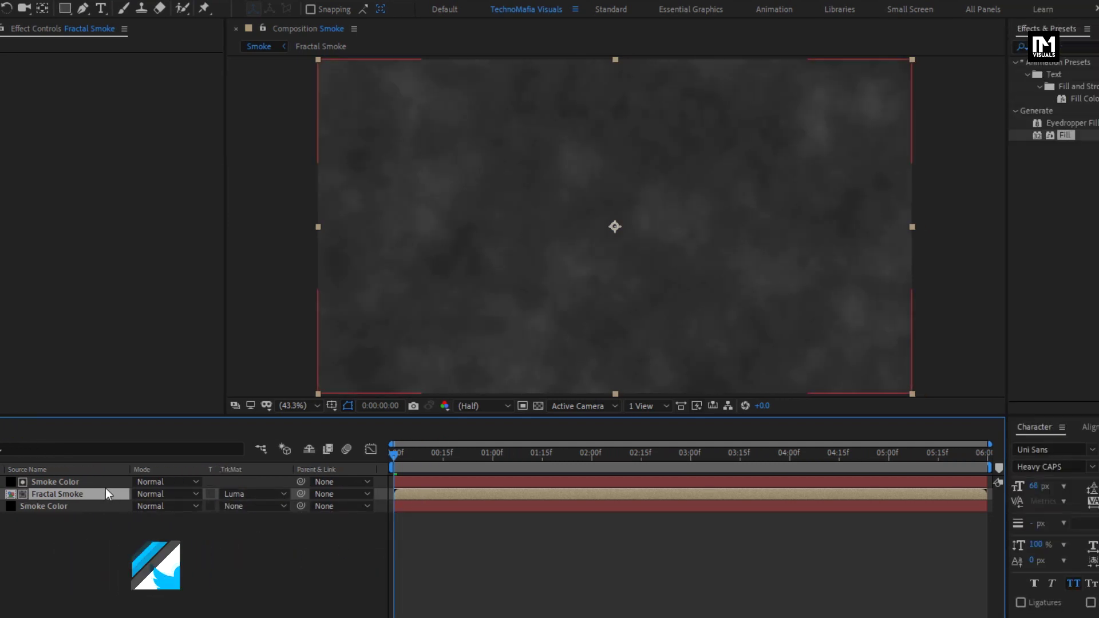
Apply Turbulent Displace to the Fractal Smoke layer.
{"action": "left_click", "coordinate": [916, 46]}
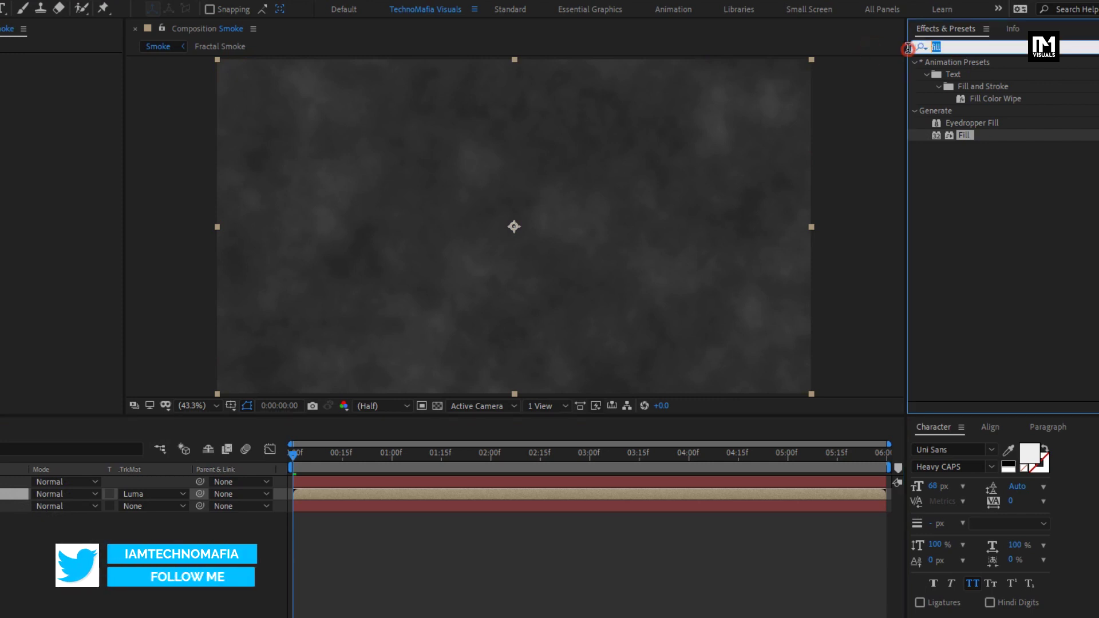
{"action": "type", "text": "turb"}
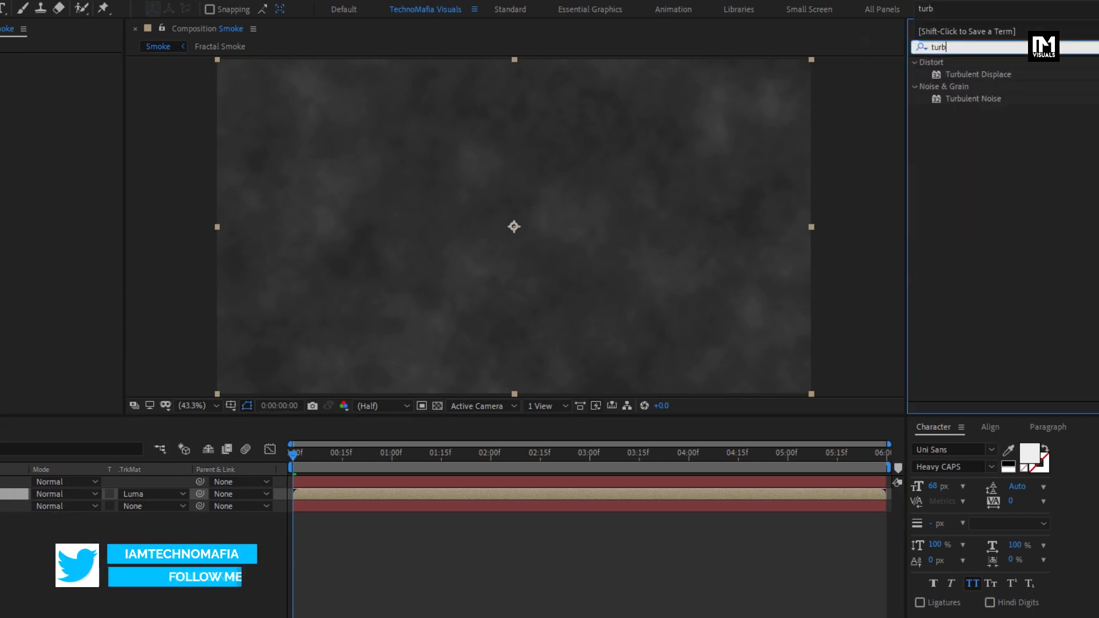
{"action": "left_click", "coordinate": [981, 76]}
{"action": "double_click", "coordinate": [980, 77]}
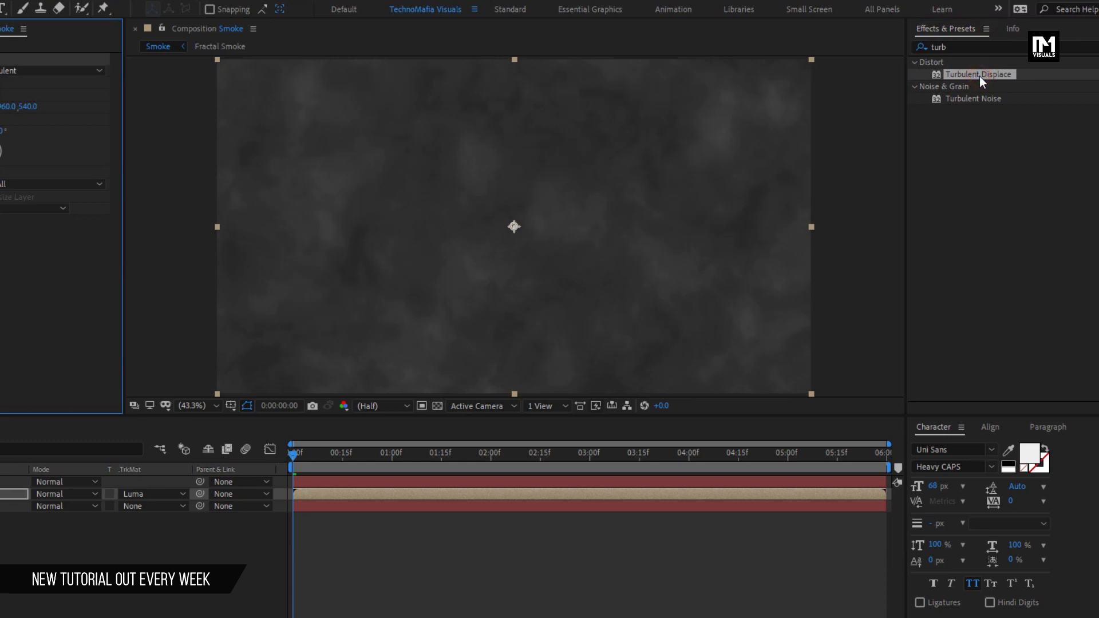
Set Turbulent Displace Amount to 25 and Size to 200.
{"action": "left_click", "coordinate": [0, 83]}
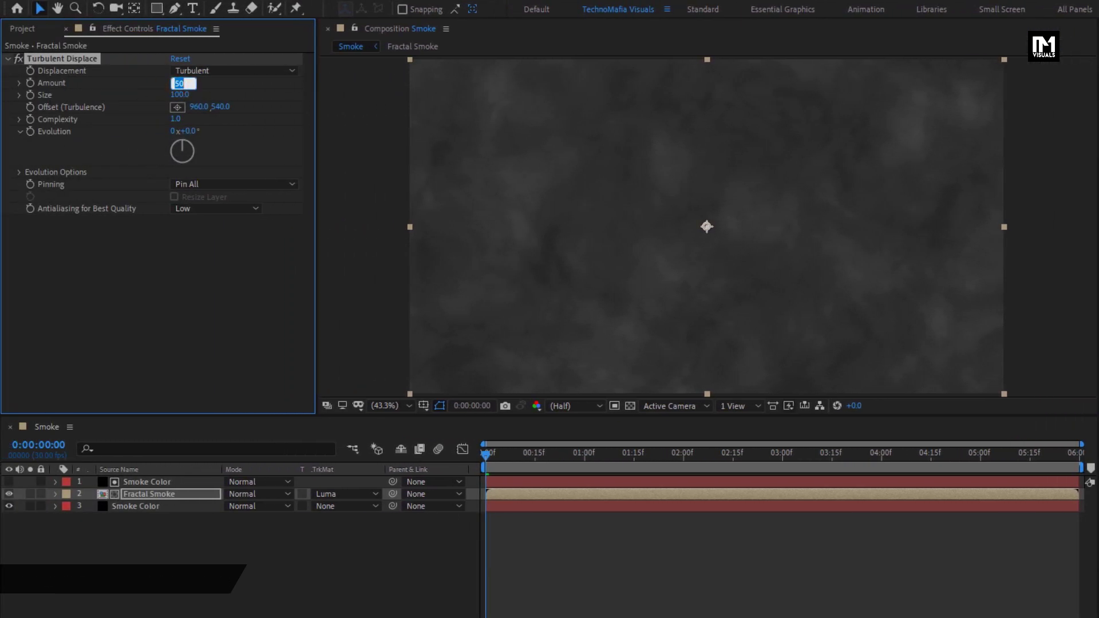
{"action": "type", "text": "25"}
{"action": "key", "text": "Return"}
{"action": "left_click", "coordinate": [179, 94]}
{"action": "type", "text": "200"}
{"action": "key", "text": "Return"}
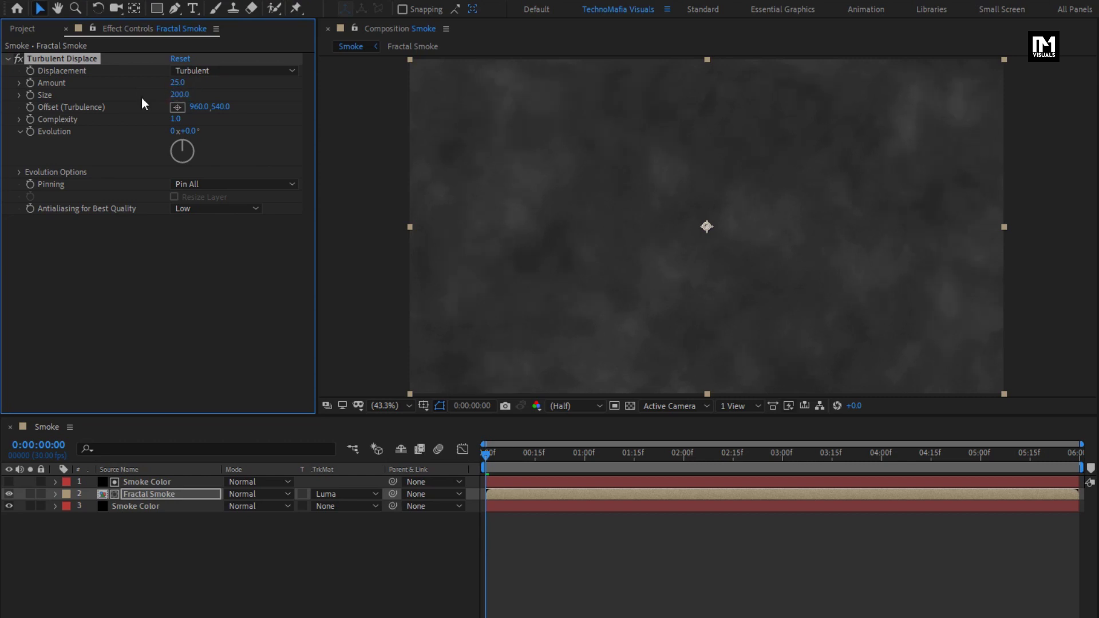
Drive Turbulent Displace Evolution with the expression time*15 and preview it.
{"action": "key", "text": "alt"}
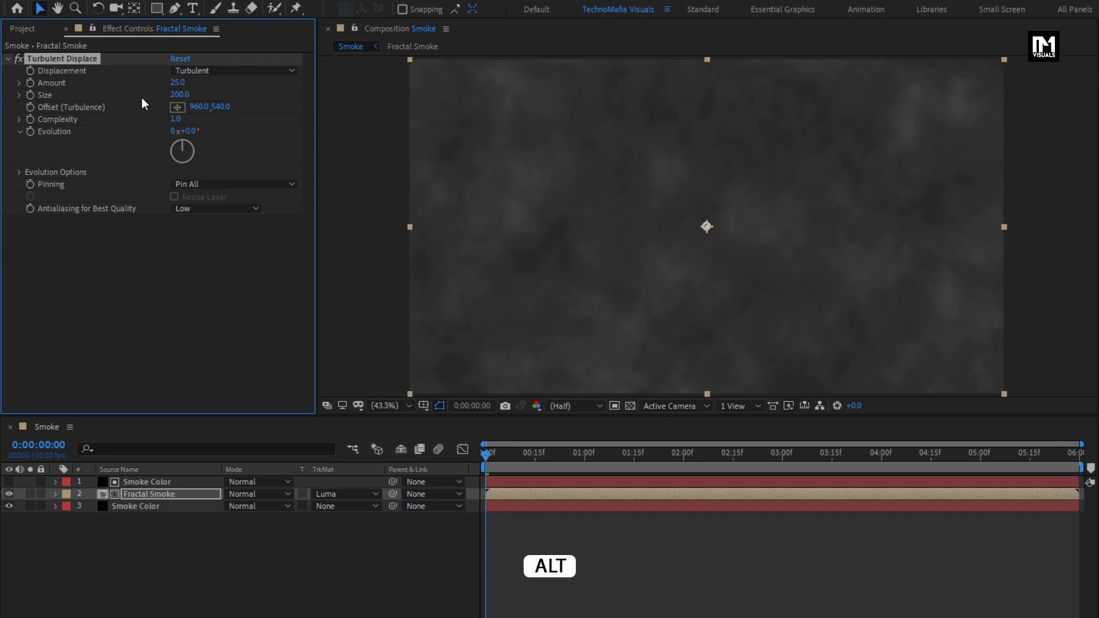
{"action": "left_click", "coordinate": [29, 131], "text": "alt"}
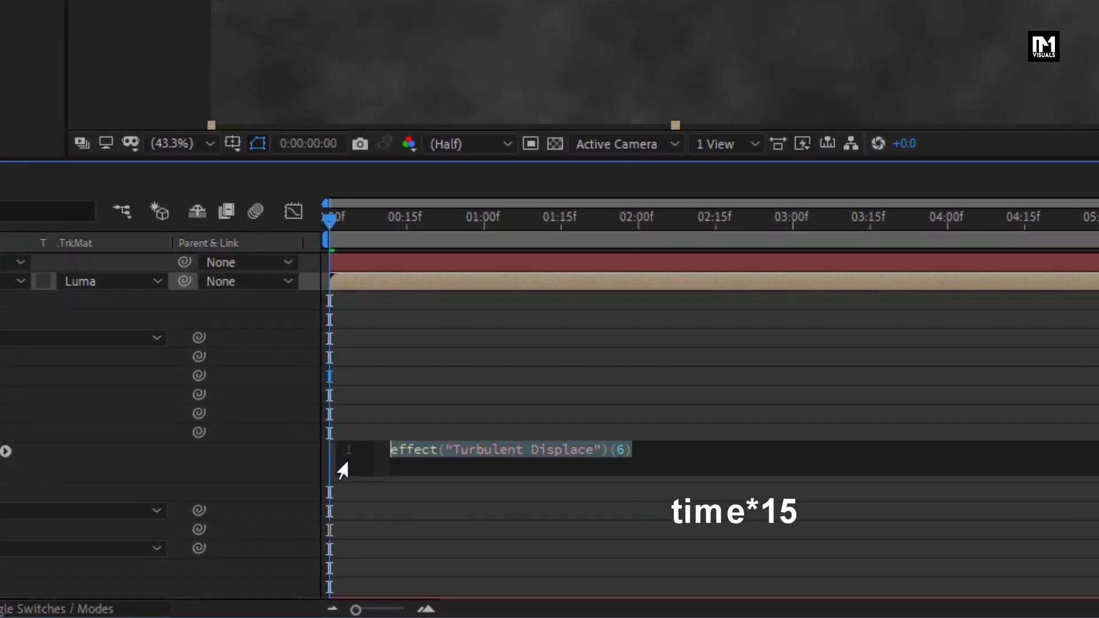
{"action": "type", "text": "time"}
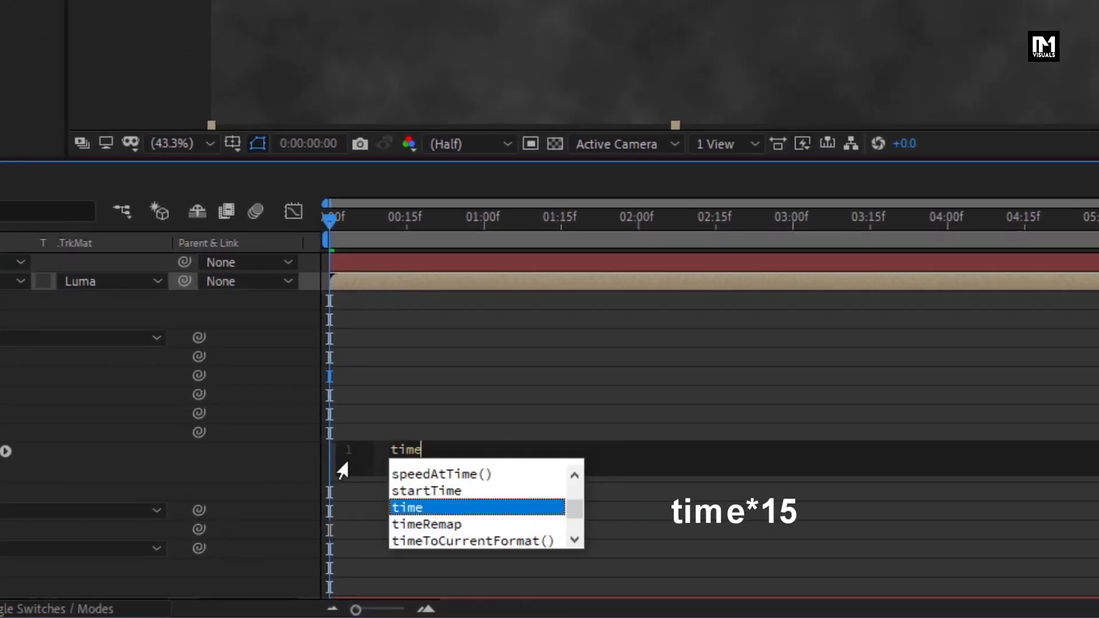
{"action": "type", "text": "*"}
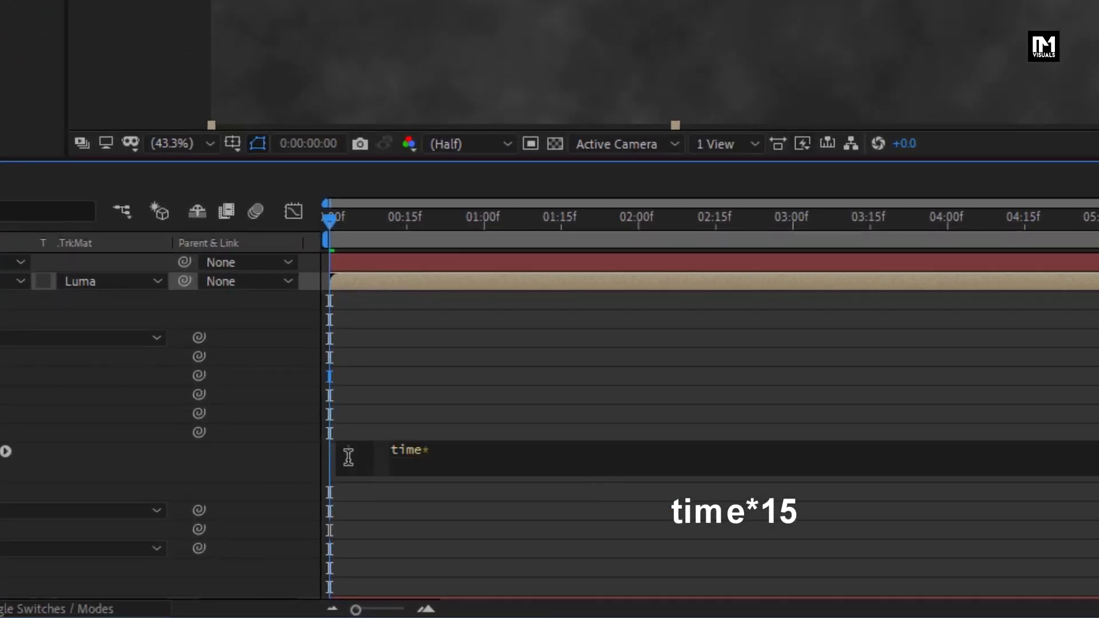
{"action": "left_click", "coordinate": [348, 456]}
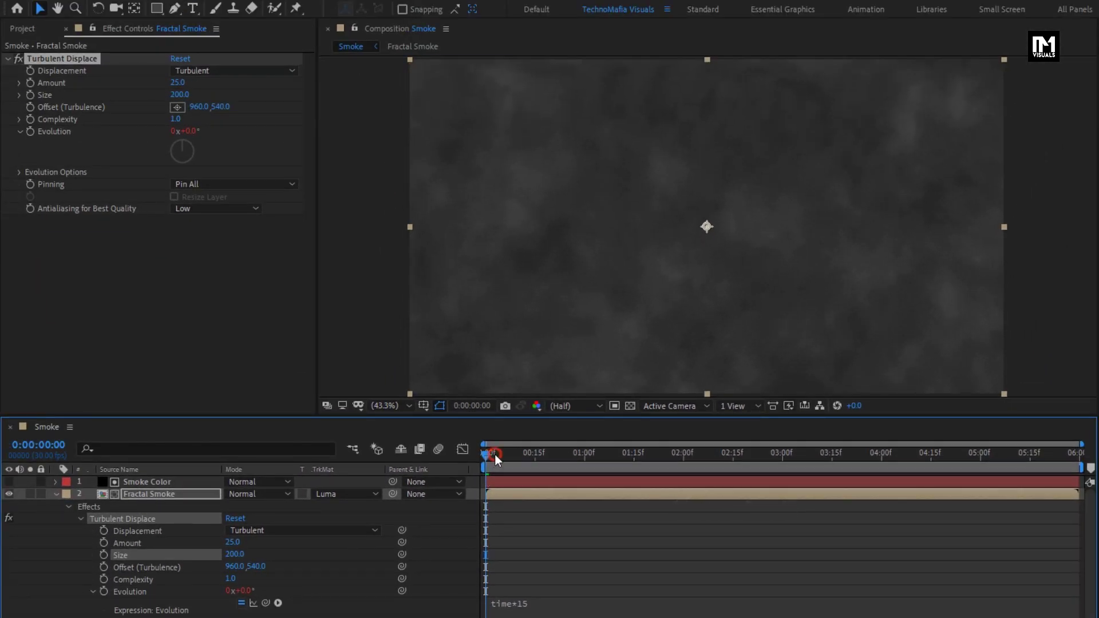
{"action": "left_click_drag", "start_coordinate": [495, 455], "coordinate": [517, 458]}
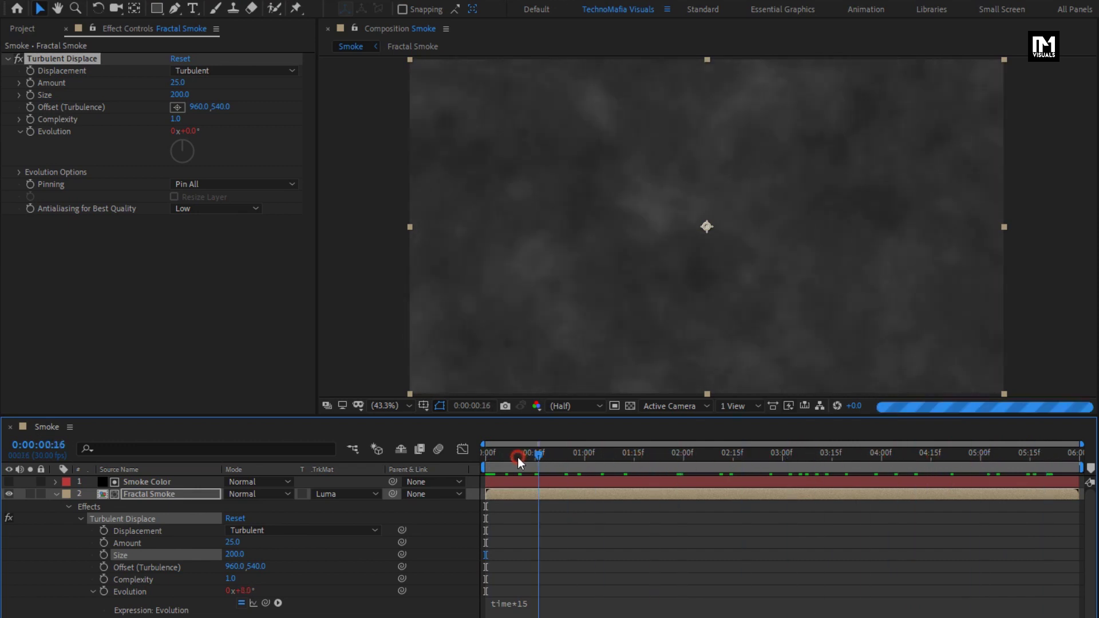
Add a new solid layer named Color on top.
{"action": "left_click", "coordinate": [55, 497]}
{"action": "left_click", "coordinate": [112, 533]}
{"action": "right_click", "coordinate": [113, 533]}
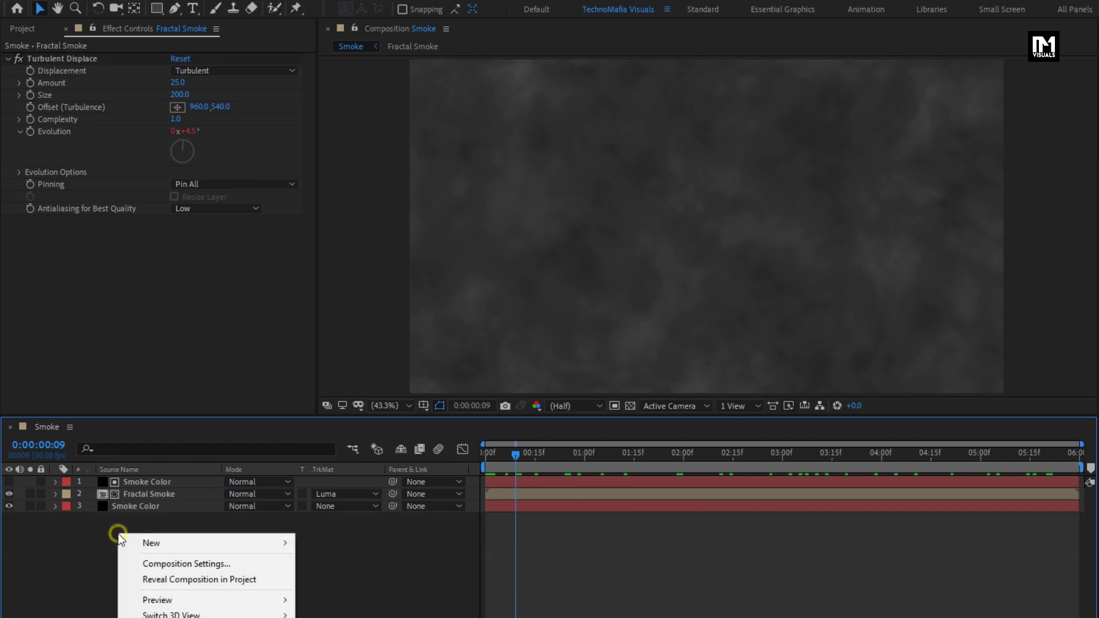
{"action": "mouse_move", "coordinate": [270, 544]}
{"action": "left_click", "coordinate": [321, 575]}
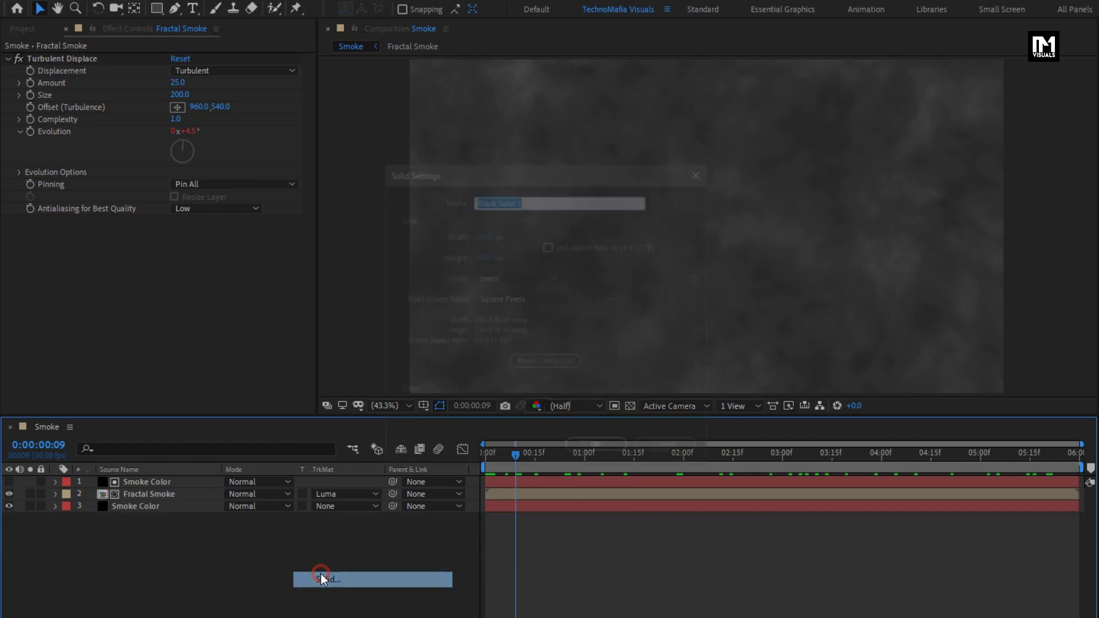
{"action": "type", "text": "Color"}
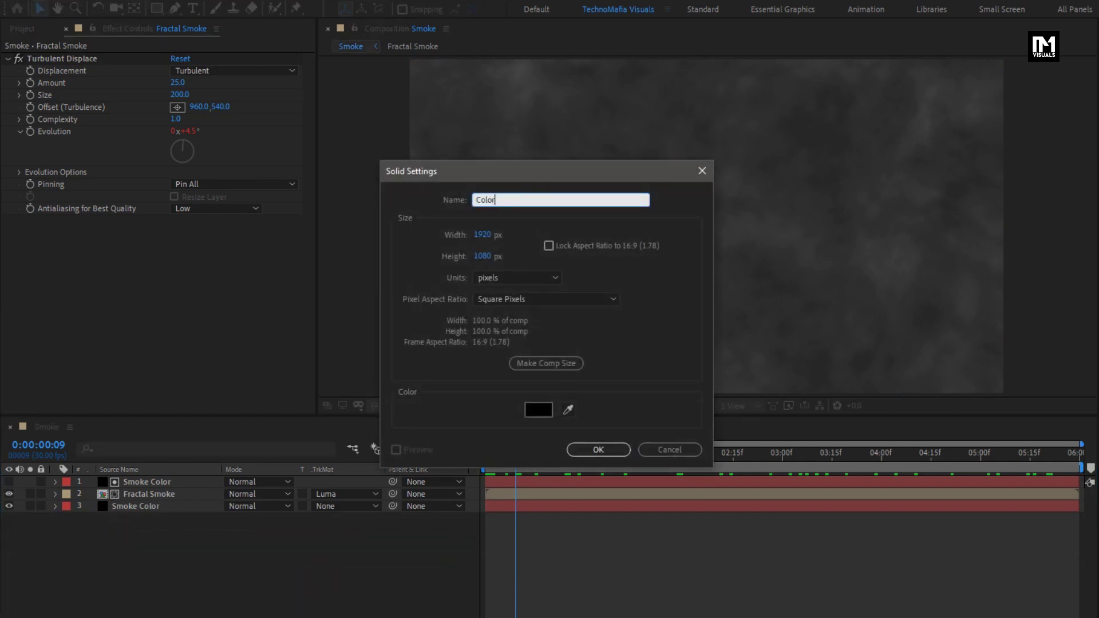
{"action": "left_click", "coordinate": [586, 455]}
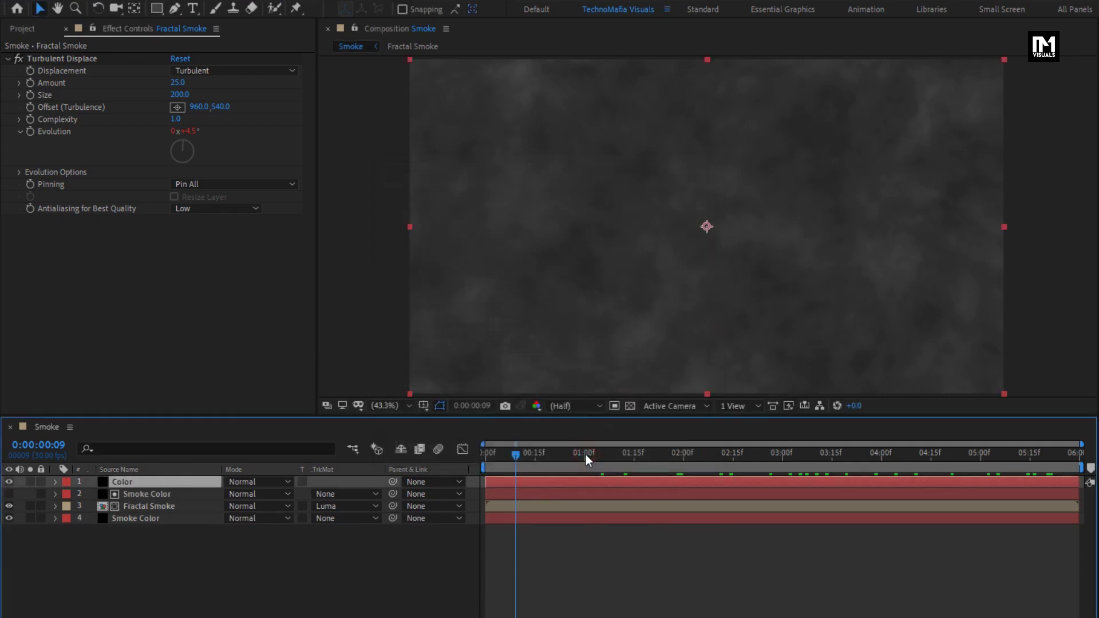
Fill the Color solid with light cyan 7CEEFC at 5% opacity.
{"action": "double_click", "coordinate": [949, 49]}
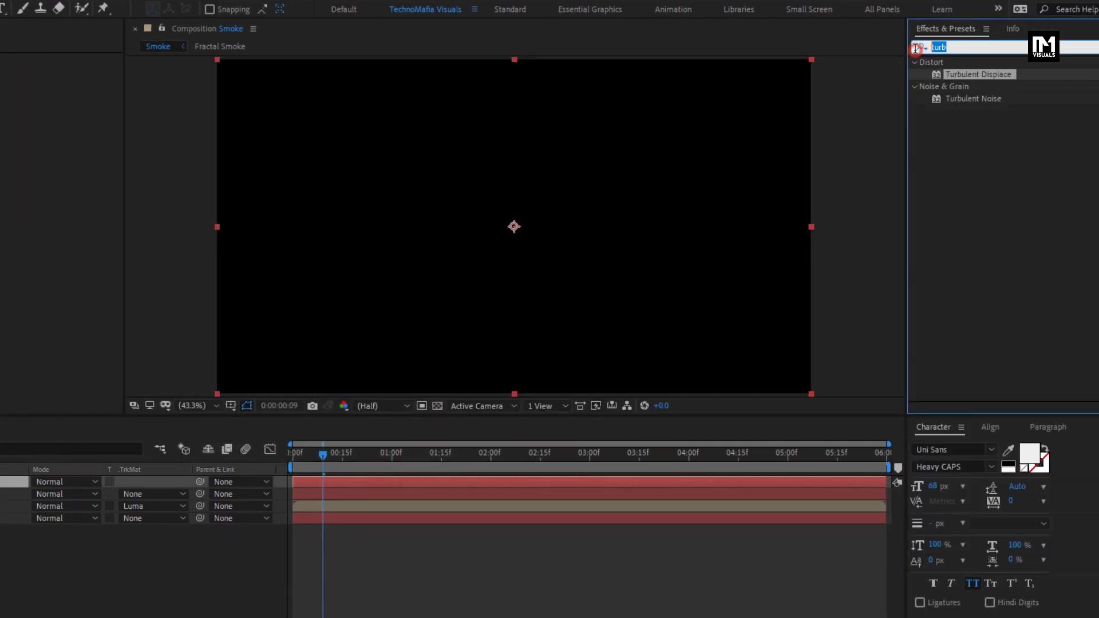
{"action": "type", "text": "fill"}
{"action": "left_click_drag", "start_coordinate": [970, 140], "coordinate": [545, 225]}
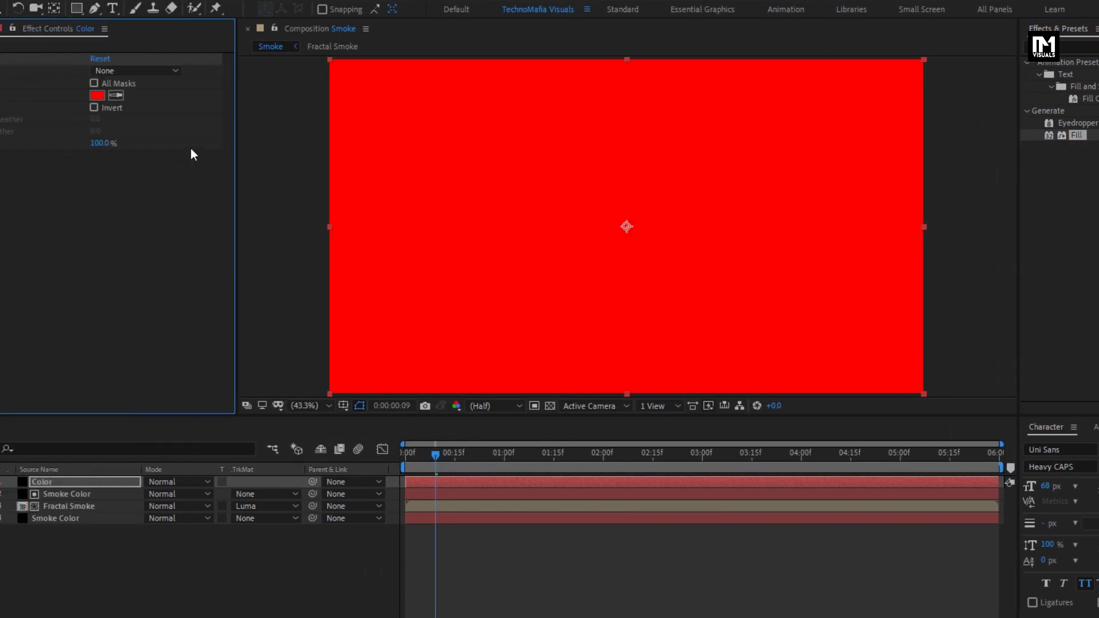
{"action": "left_click", "coordinate": [82, 95]}
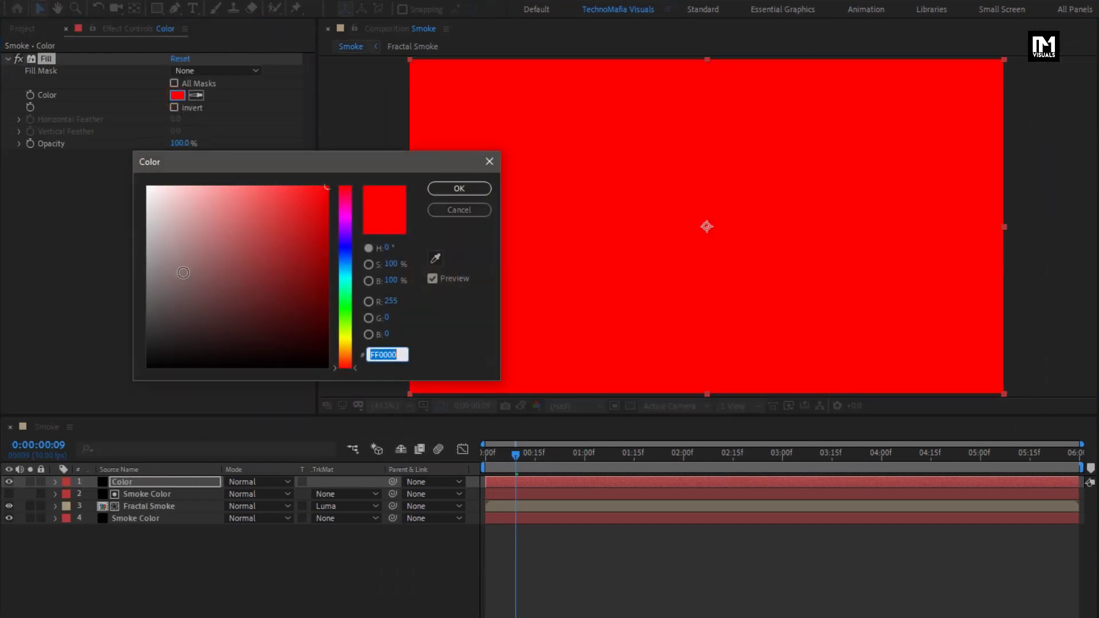
{"action": "mouse_move", "coordinate": [345, 266]}
{"action": "left_mouse_down"}
{"action": "mouse_move", "coordinate": [345, 247]}
{"action": "mouse_move", "coordinate": [345, 273]}
{"action": "left_mouse_up"}
{"action": "left_click_drag", "start_coordinate": [211, 210], "coordinate": [239, 187]}
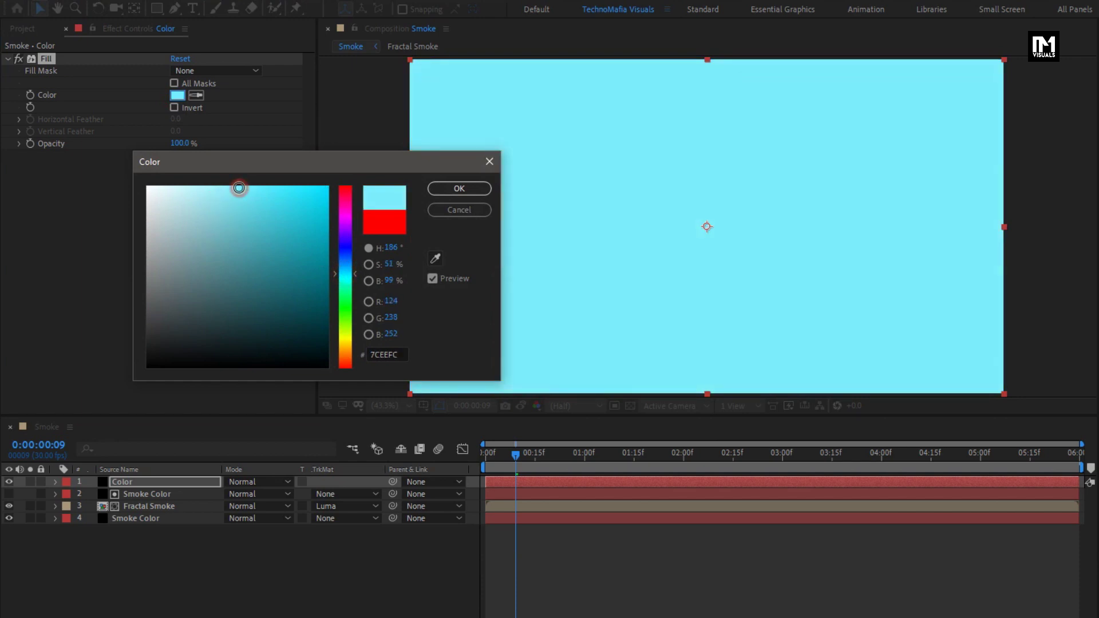
{"action": "left_click", "coordinate": [448, 187]}
{"action": "left_click", "coordinate": [177, 143]}
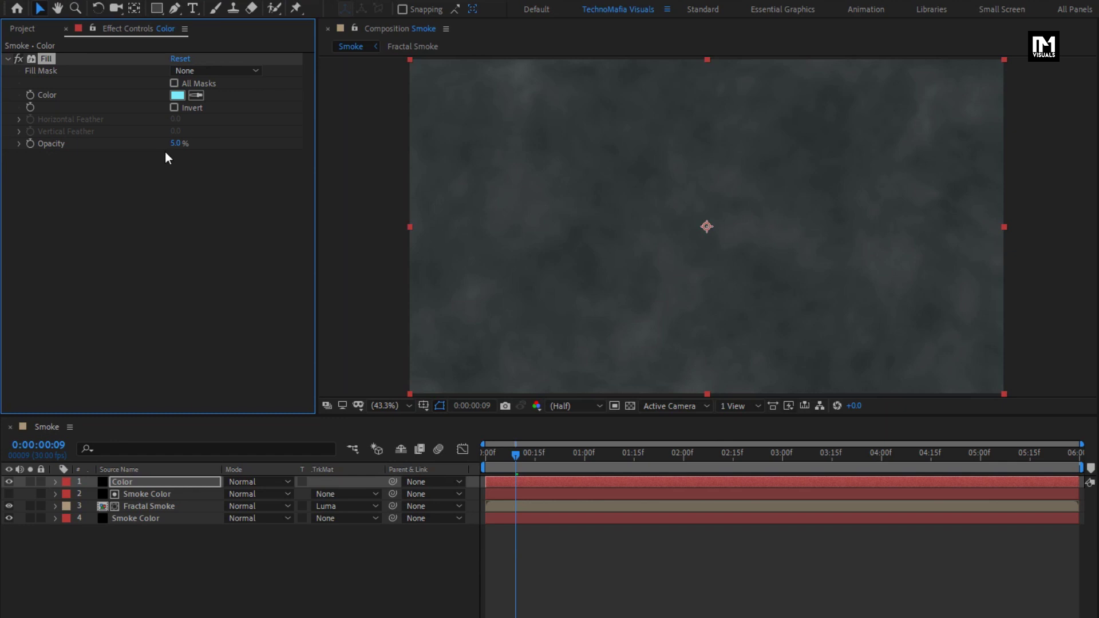
{"action": "left_click", "coordinate": [184, 553]}
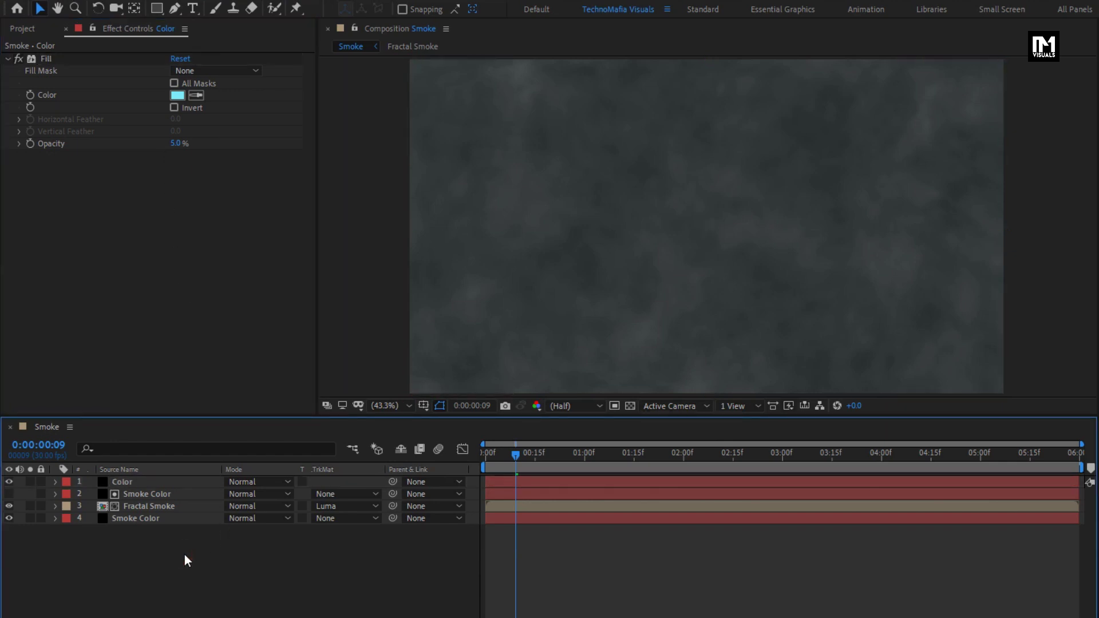
Add Adjustment Layer 1 with a full-frame ellipse mask.
{"action": "right_click", "coordinate": [185, 554]}
{"action": "mouse_move", "coordinate": [225, 403]}
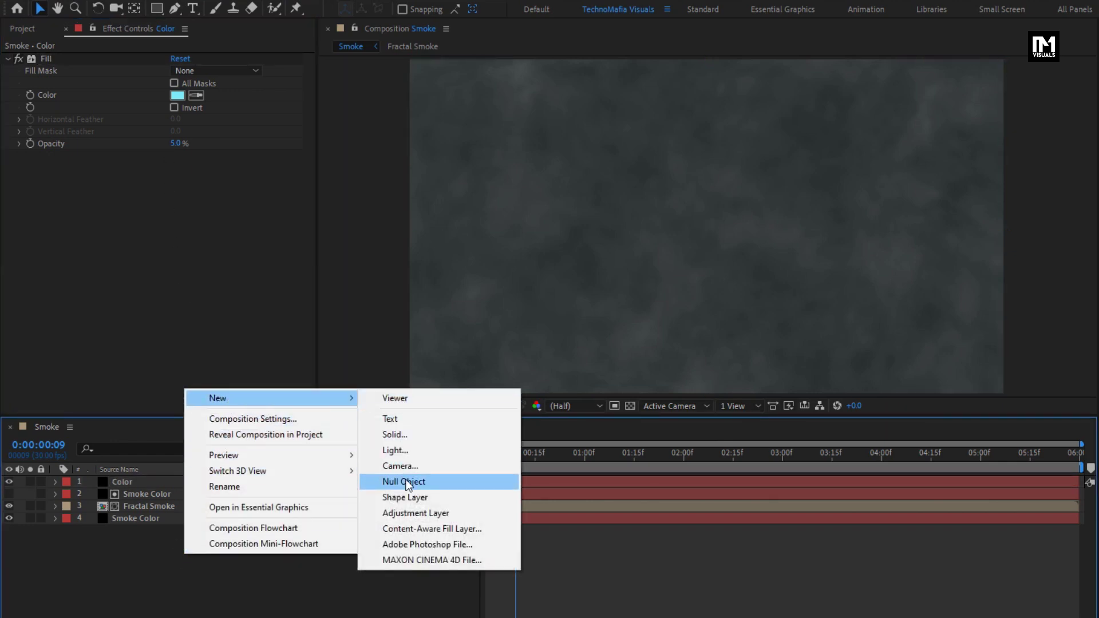
{"action": "left_click", "coordinate": [412, 513]}
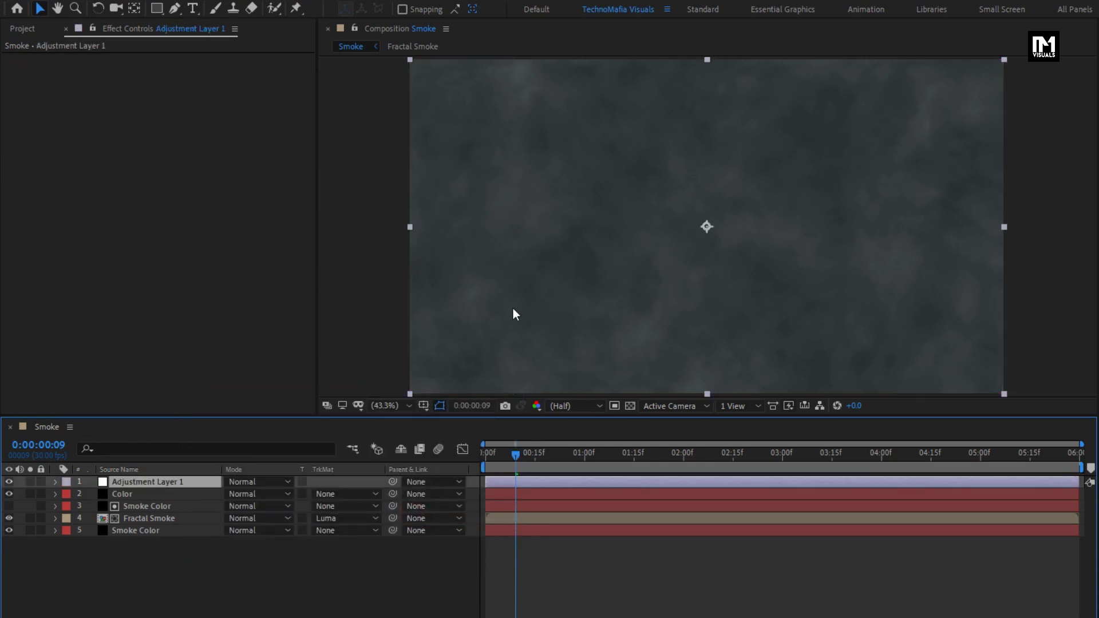
{"action": "left_click", "coordinate": [158, 9]}
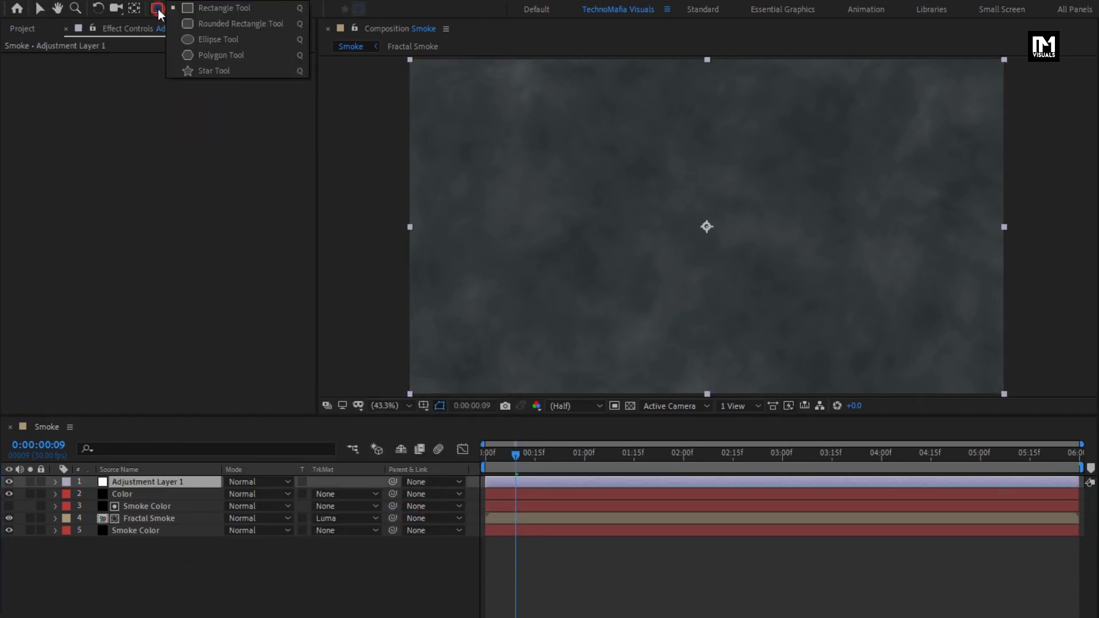
{"action": "left_click", "coordinate": [235, 40]}
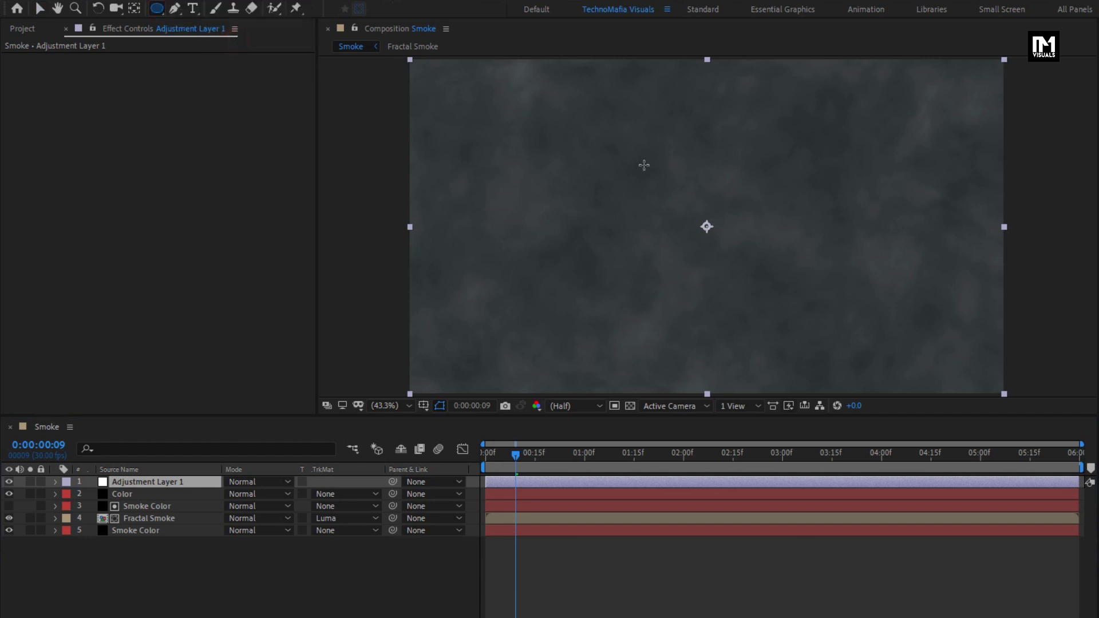
{"action": "double_click", "coordinate": [158, 9]}
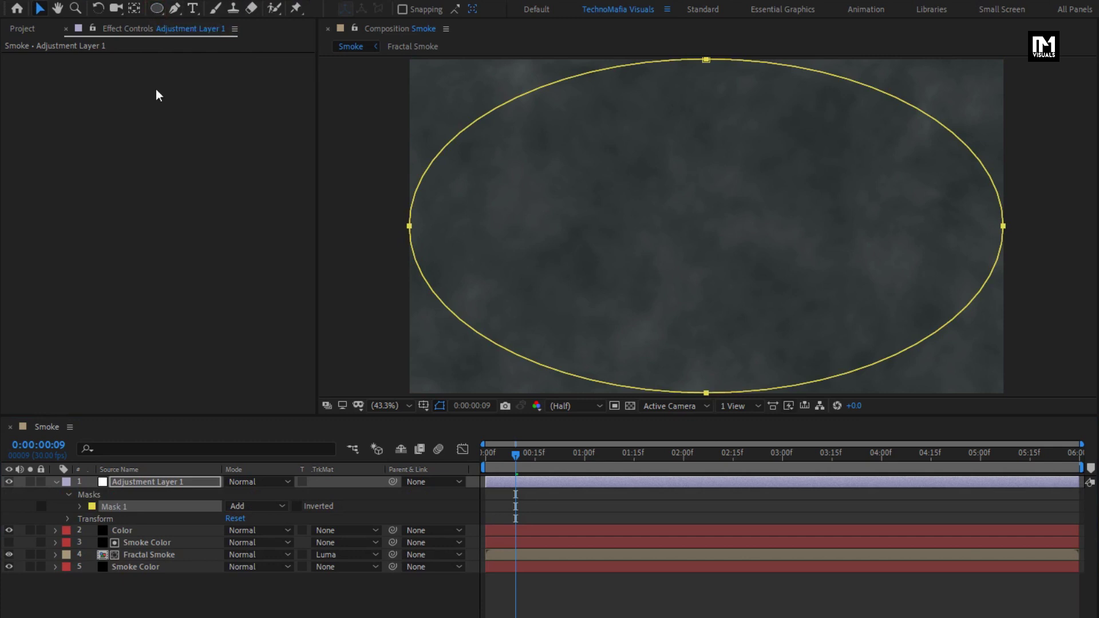
{"action": "left_click", "coordinate": [148, 486]}
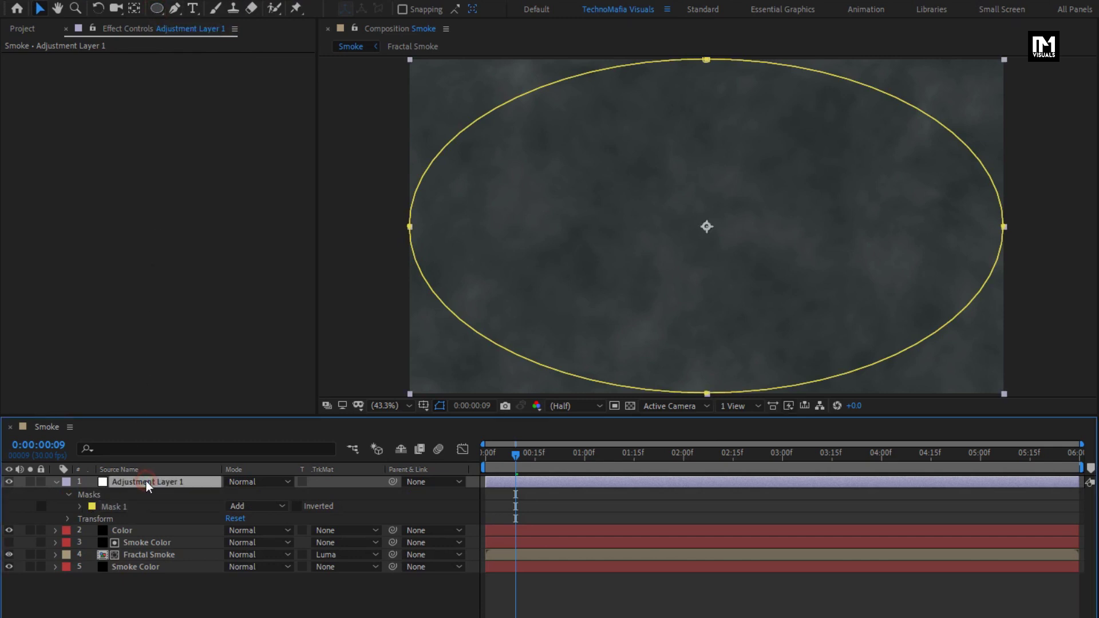
Apply Curves to the adjustment layer and pull the curve down to darken.
{"action": "left_click", "coordinate": [950, 44]}
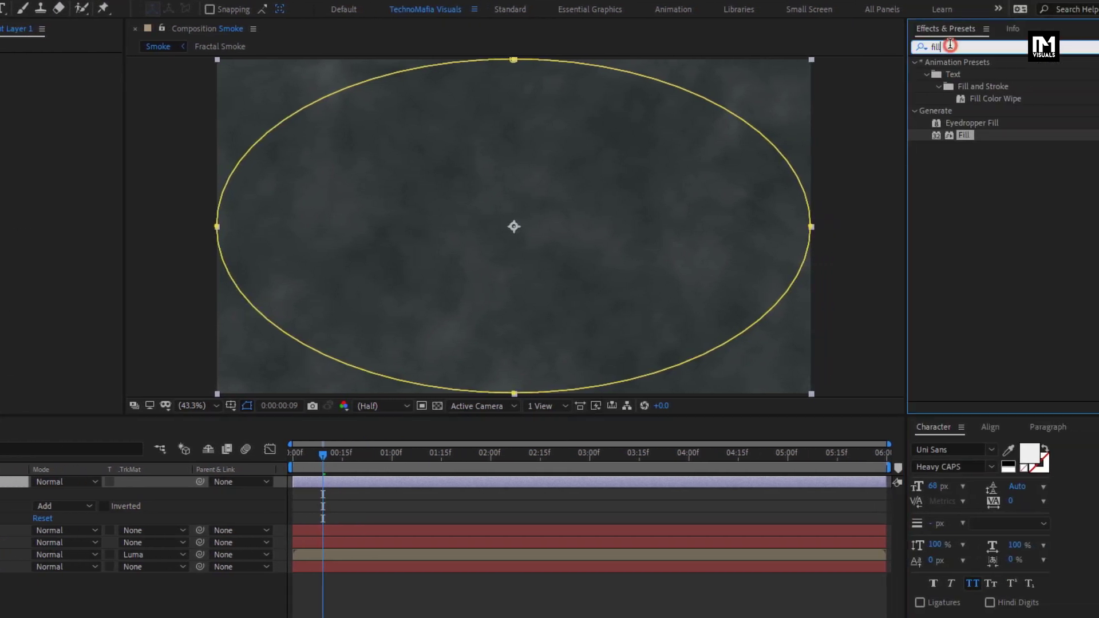
{"action": "double_click", "coordinate": [950, 44]}
{"action": "type", "text": "curv"}
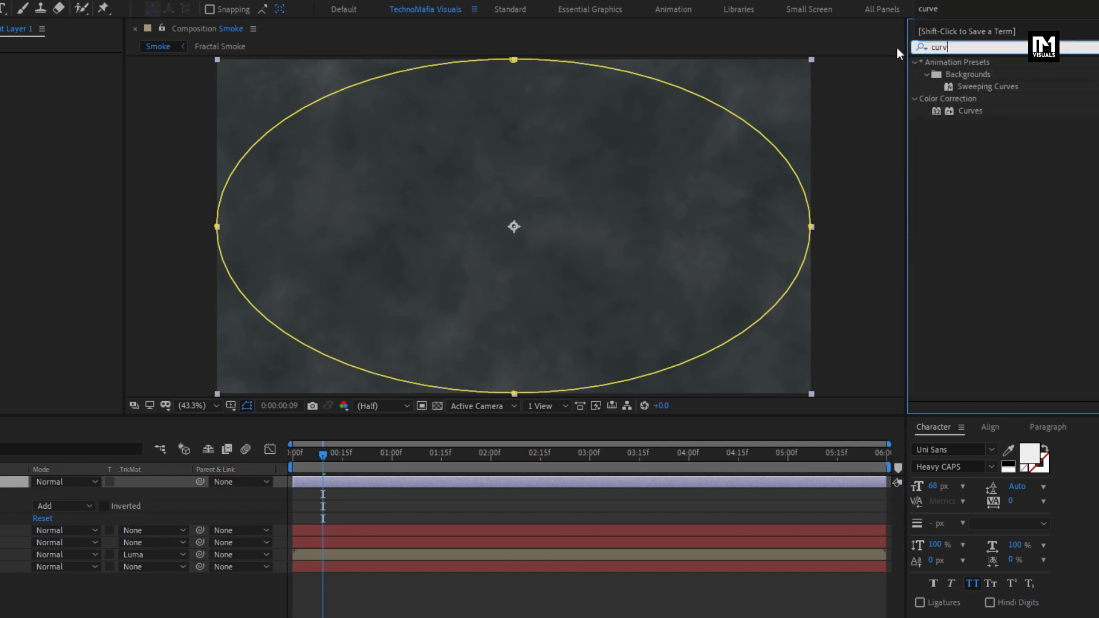
{"action": "left_click", "coordinate": [967, 111]}
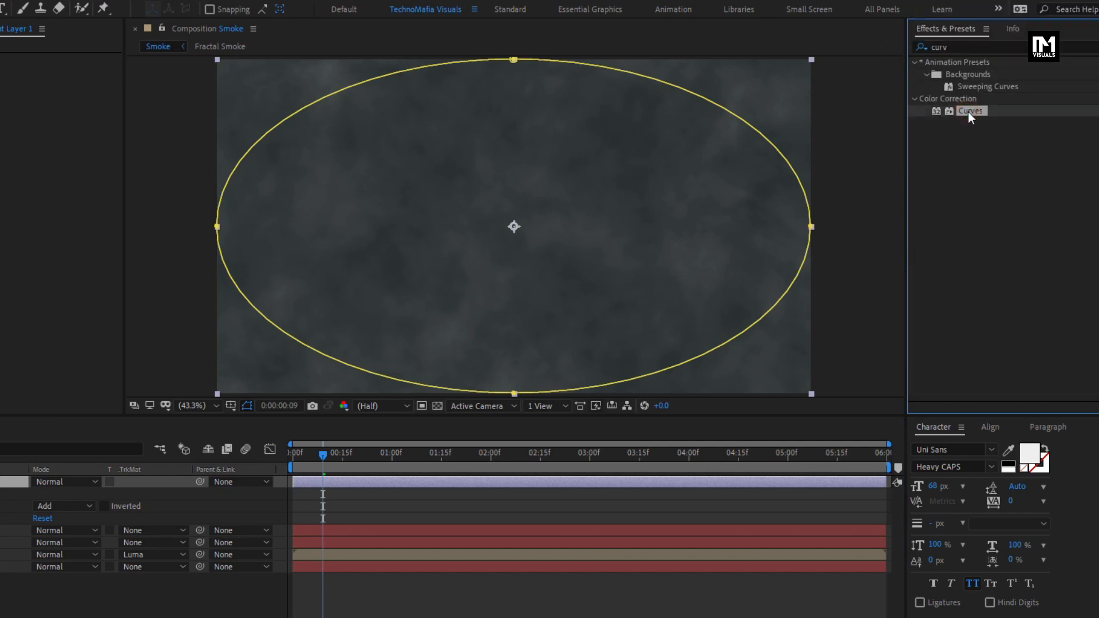
{"action": "double_click", "coordinate": [967, 111]}
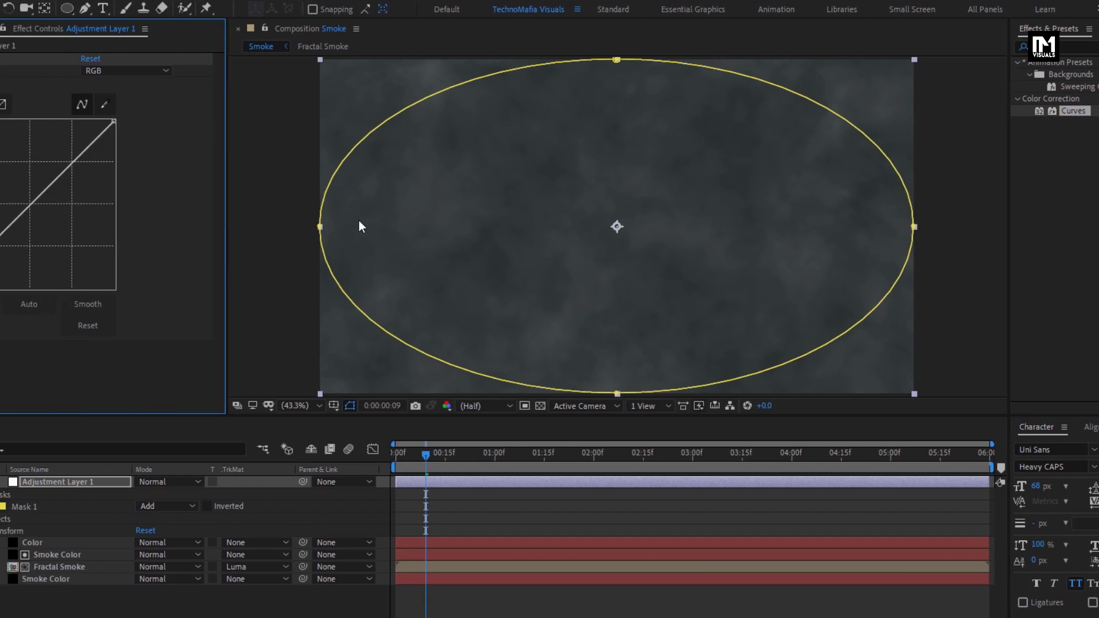
{"action": "left_click_drag", "start_coordinate": [116, 205], "coordinate": [127, 215]}
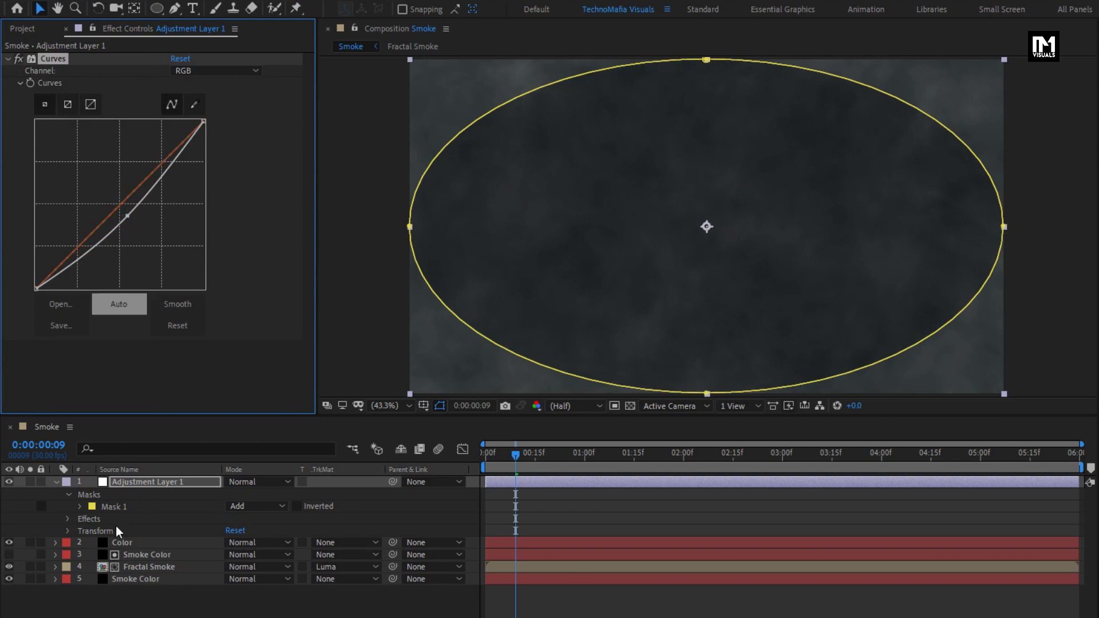
Set the mask to 500 feather, -200 expansion, and inverted.
{"action": "left_click", "coordinate": [80, 507]}
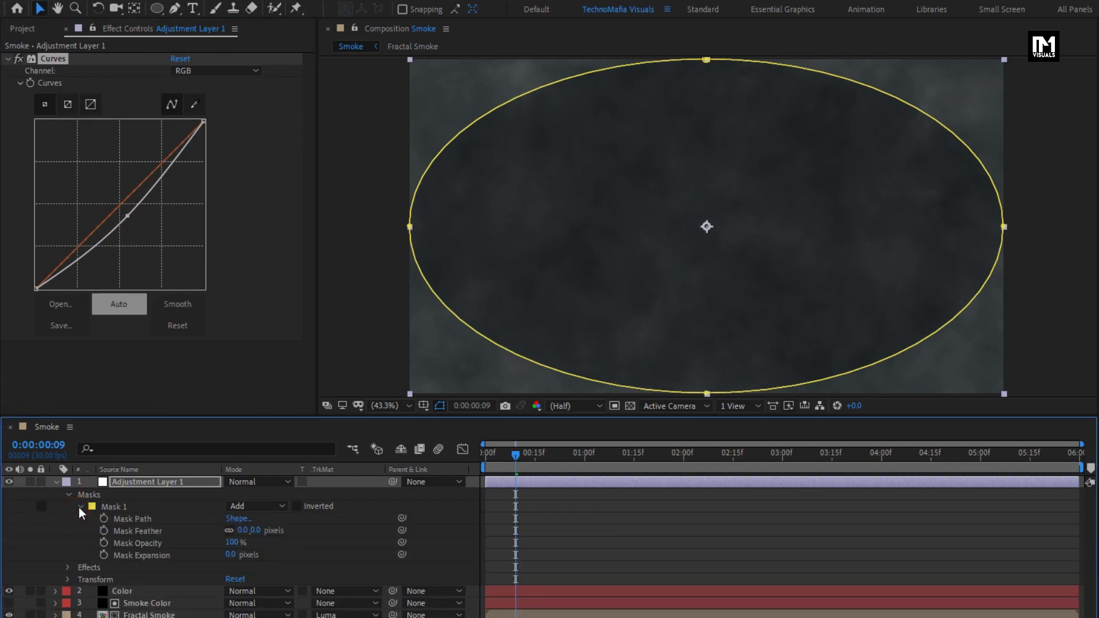
{"action": "left_click", "coordinate": [255, 530]}
{"action": "left_click", "coordinate": [203, 531]}
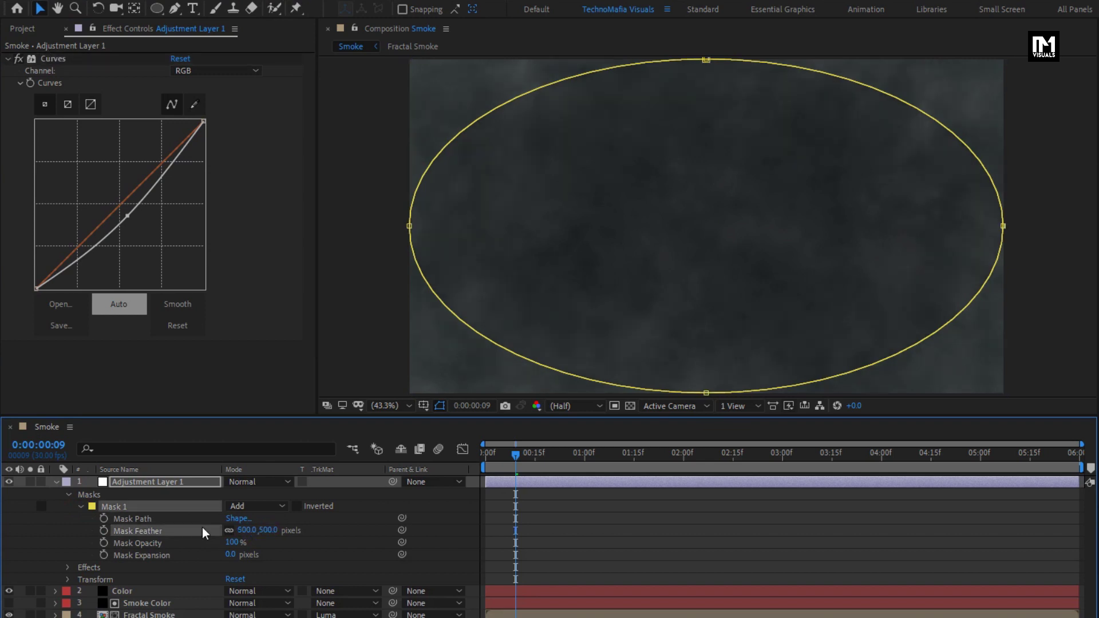
{"action": "left_click", "coordinate": [231, 555]}
{"action": "type", "text": "-200"}
{"action": "left_click", "coordinate": [207, 558]}
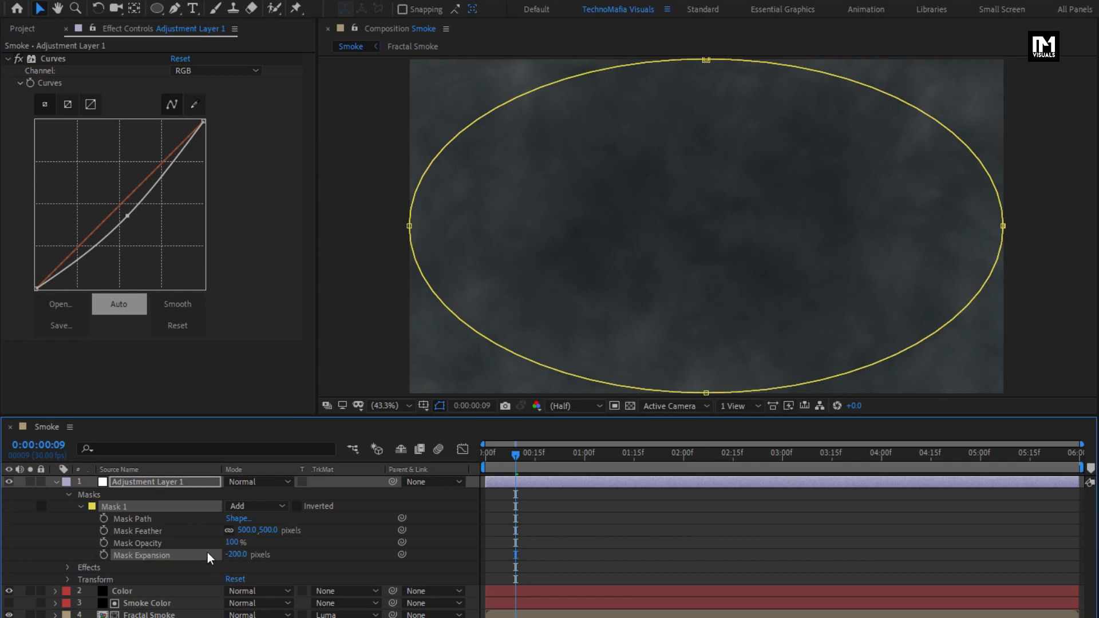
{"action": "left_click", "coordinate": [297, 506]}
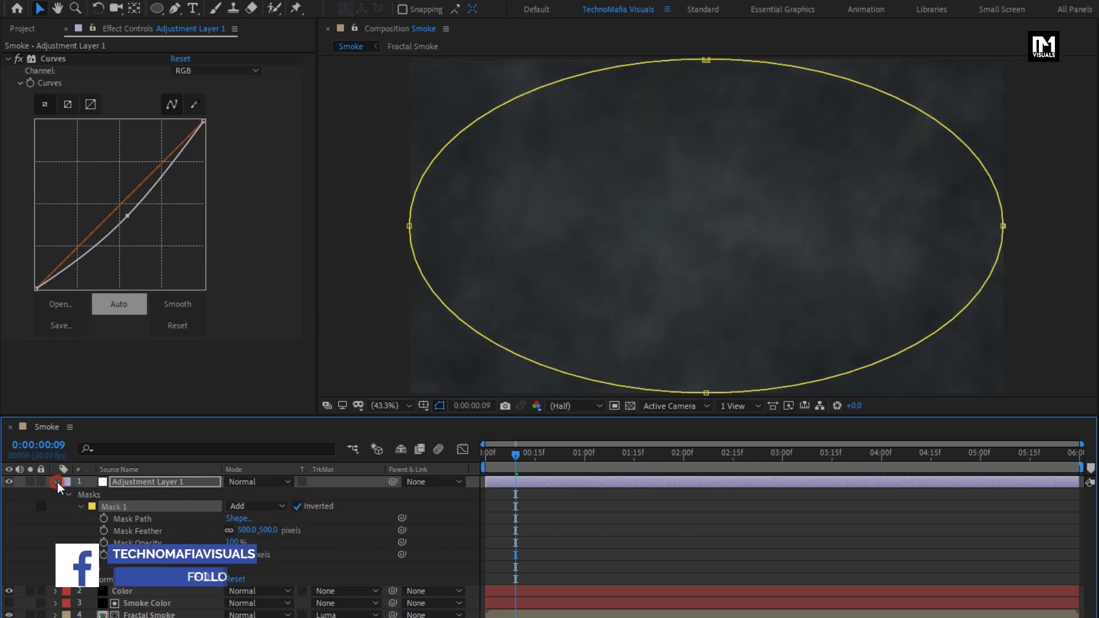
{"action": "left_click", "coordinate": [56, 483]}
{"action": "left_click", "coordinate": [162, 543]}
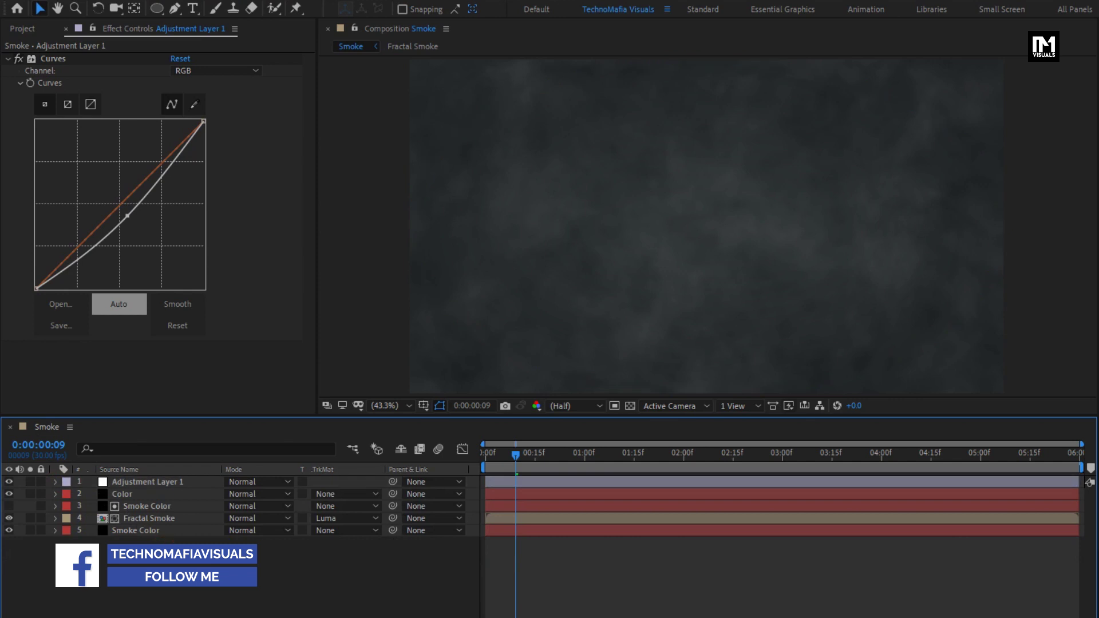
Add a new adjustment layer on top and apply the Curves effect to it.
{"action": "right_click", "coordinate": [162, 547]}
{"action": "mouse_move", "coordinate": [198, 395]}
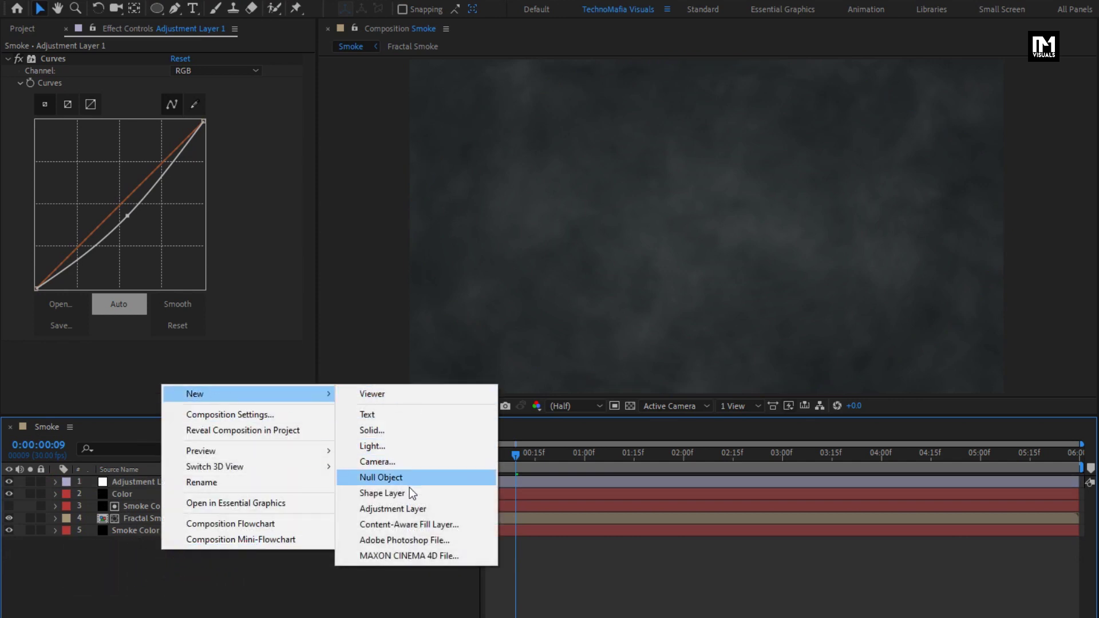
{"action": "left_click", "coordinate": [409, 509]}
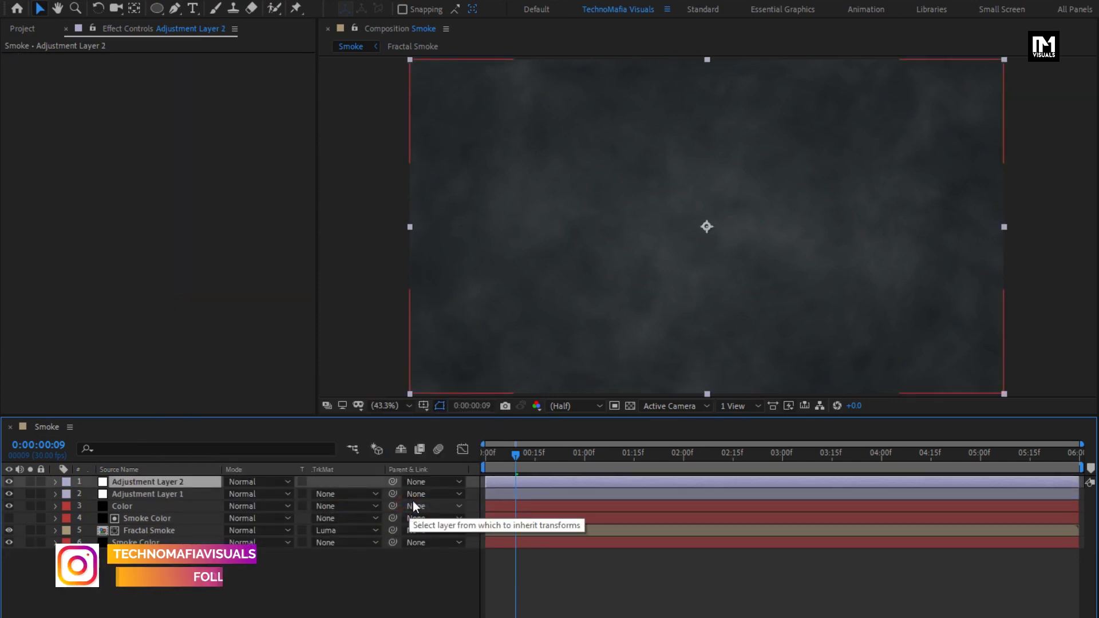
{"action": "left_click", "coordinate": [898, 46]}
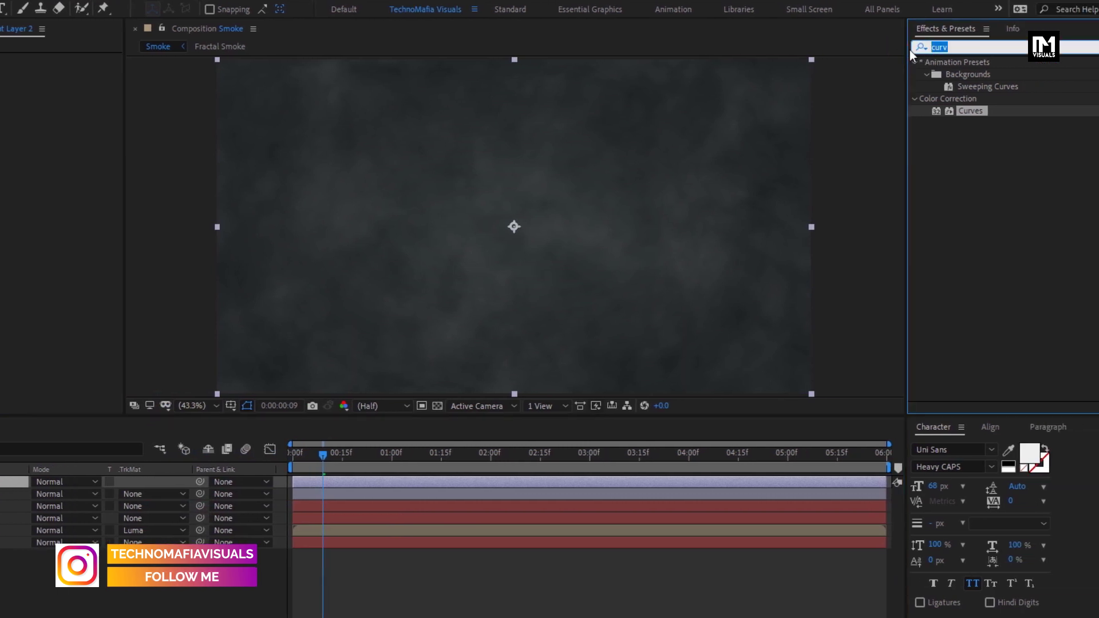
{"action": "left_click_drag", "start_coordinate": [973, 111], "coordinate": [566, 172]}
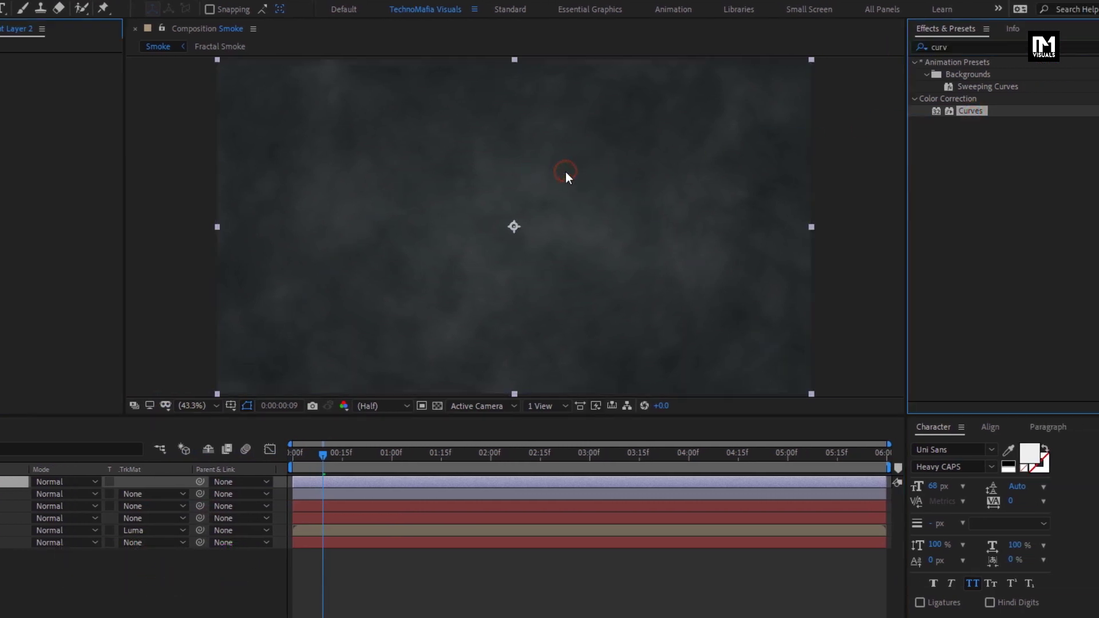
Pull the lower Curves point down and fine-tune both points, then search 'nois'.
{"action": "left_click", "coordinate": [149, 173]}
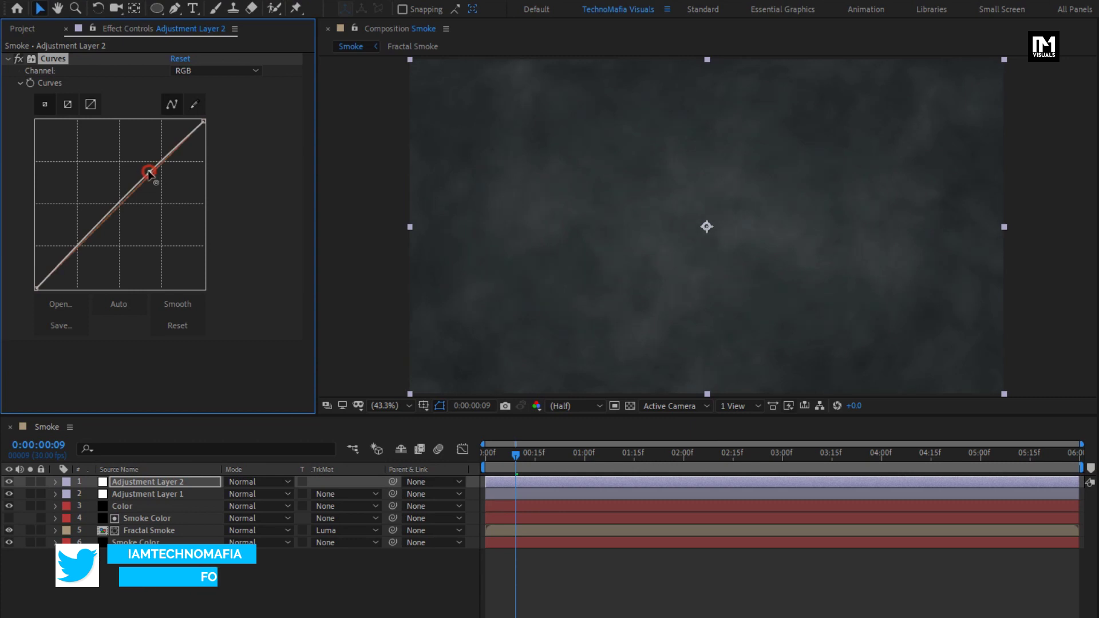
{"action": "left_click_drag", "start_coordinate": [67, 257], "coordinate": [69, 266]}
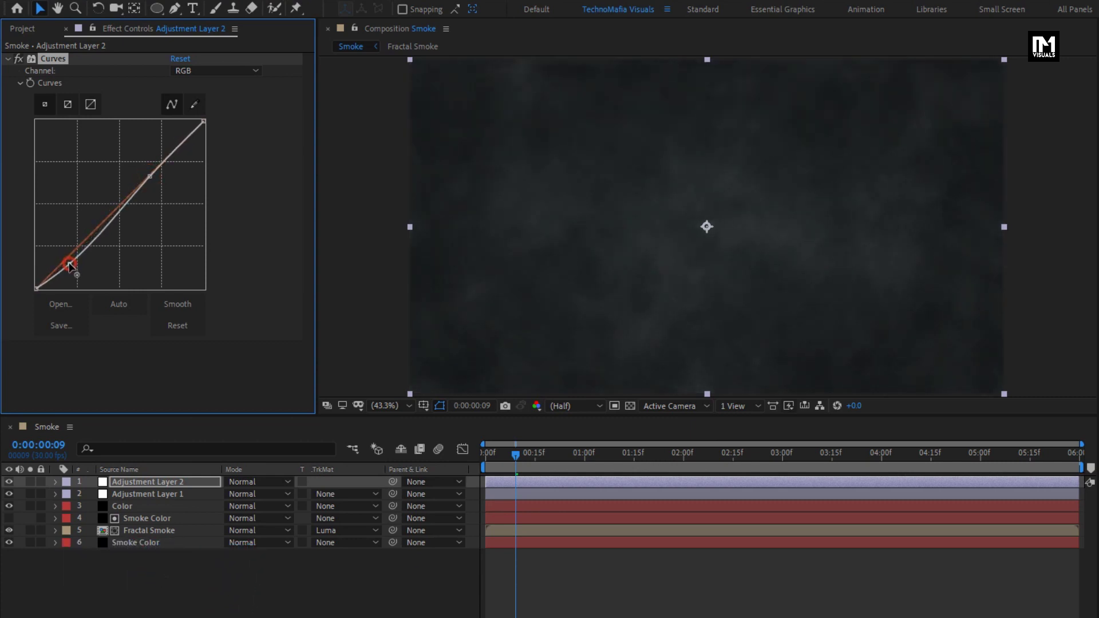
{"action": "left_click_drag", "start_coordinate": [150, 176], "coordinate": [153, 176]}
{"action": "left_click_drag", "start_coordinate": [69, 266], "coordinate": [71, 263]}
{"action": "left_click_drag", "start_coordinate": [949, 47], "coordinate": [897, 51]}
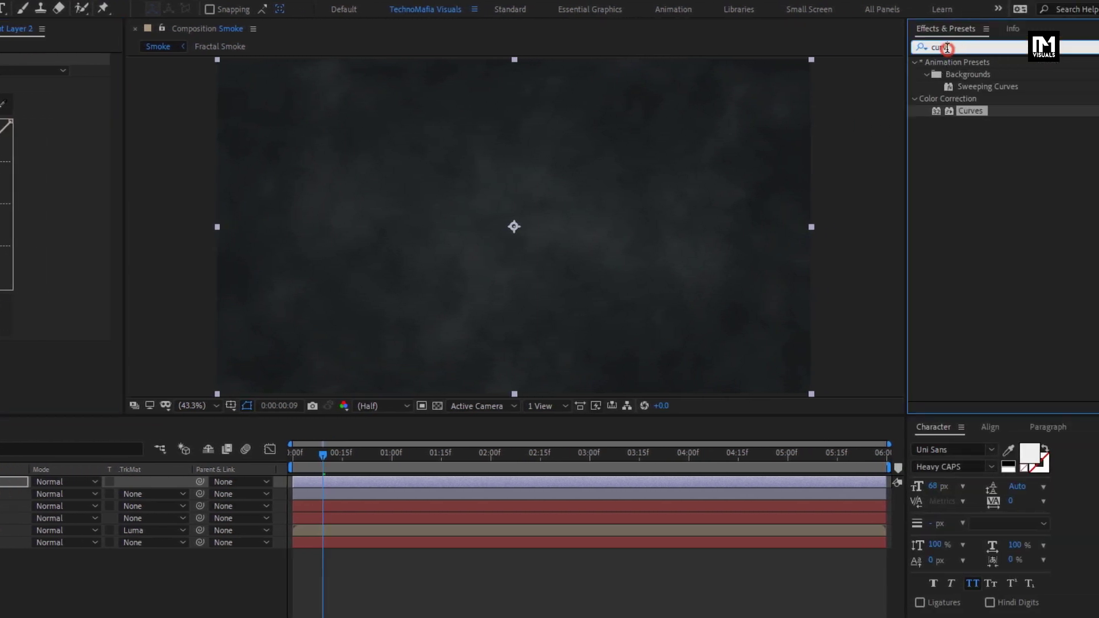
{"action": "type", "text": "nois"}
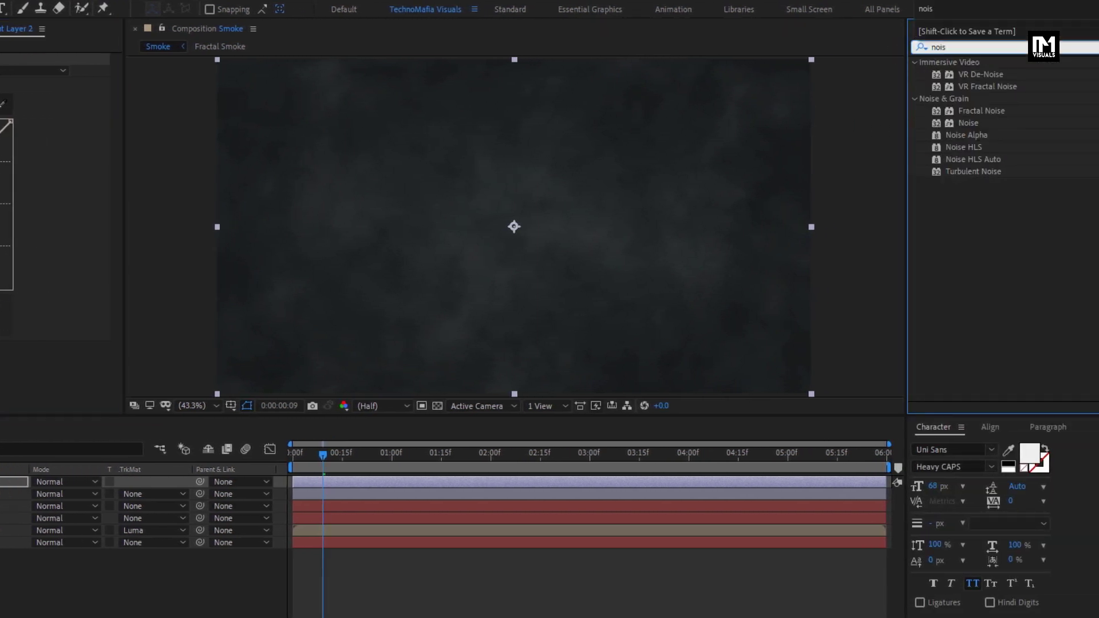
Apply Noise to Adjustment Layer 2 at 7% with Use Color Noise turned off.
{"action": "left_click", "coordinate": [967, 124]}
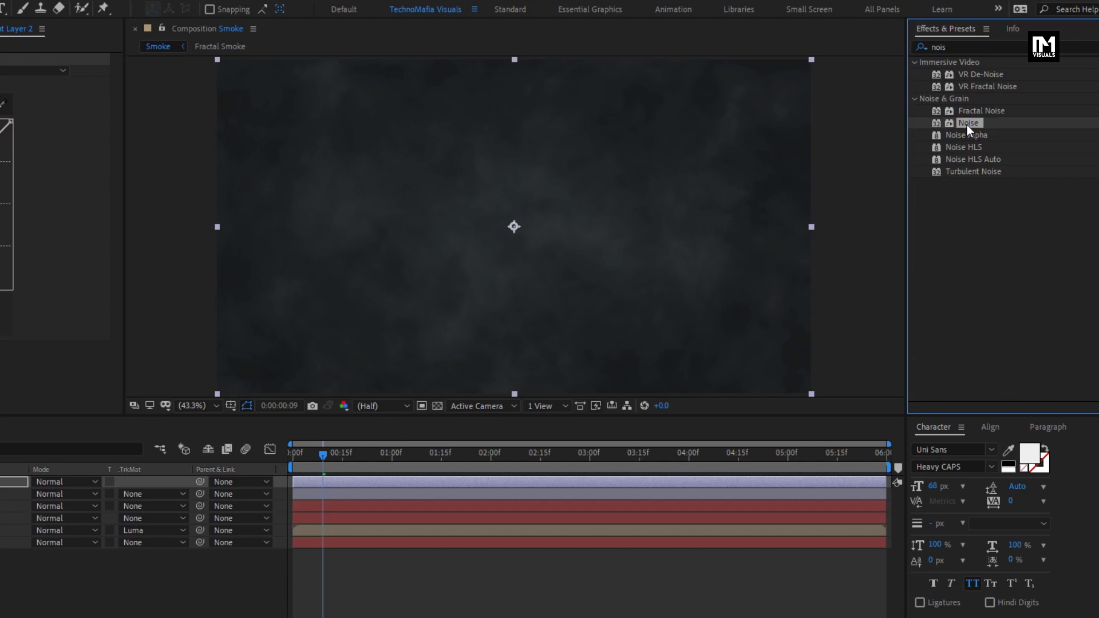
{"action": "left_click_drag", "start_coordinate": [967, 124], "coordinate": [563, 183]}
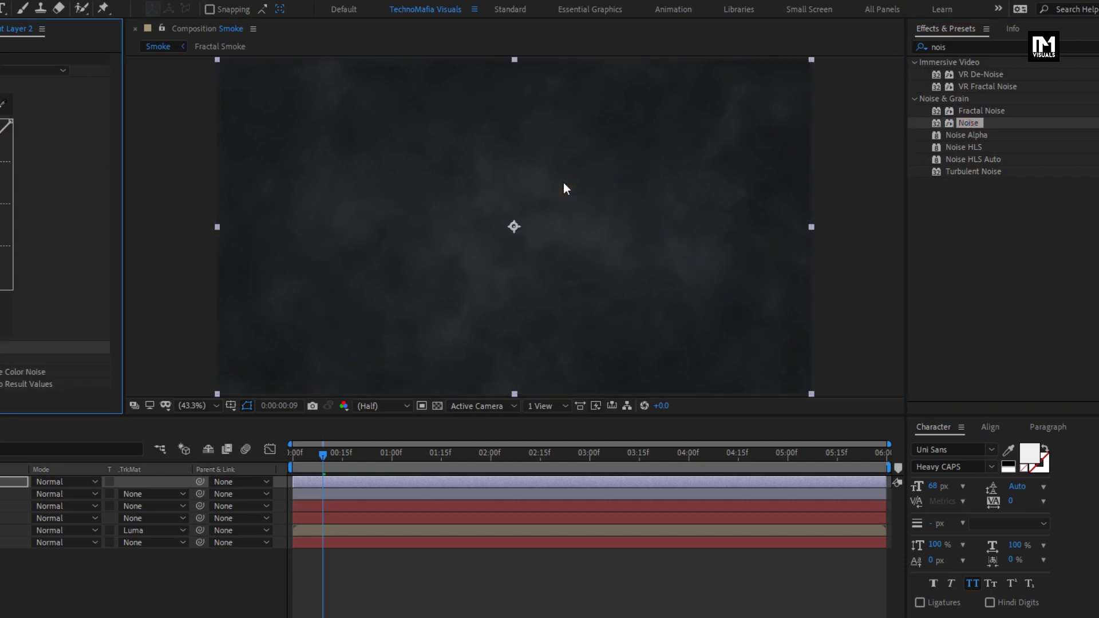
{"action": "left_click", "coordinate": [183, 360]}
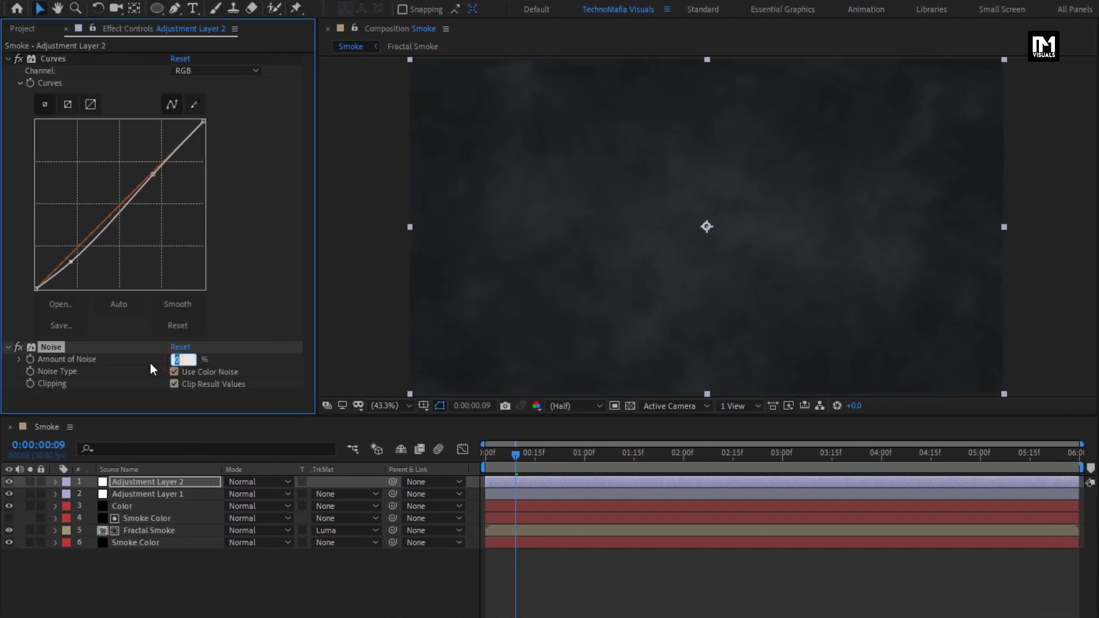
{"action": "type", "text": "5"}
{"action": "key", "text": "Return"}
{"action": "left_click", "coordinate": [174, 372]}
{"action": "left_click", "coordinate": [174, 359]}
{"action": "left_click_drag", "start_coordinate": [579, 465], "coordinate": [738, 456]}
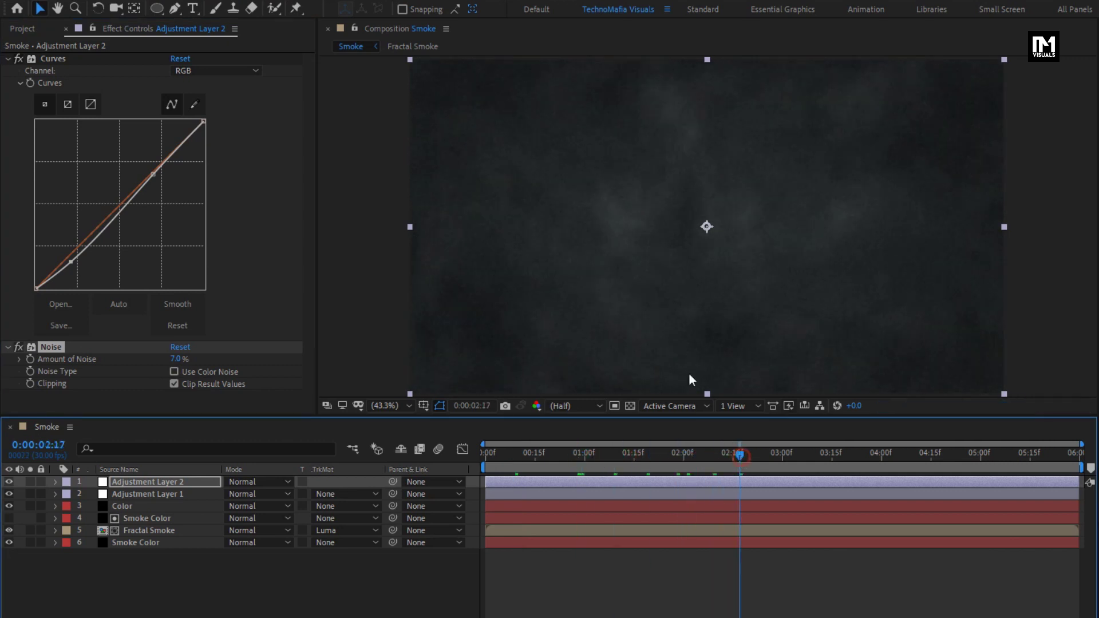
Nudge the middle point of Adjustment Layer 1's vignette curve.
{"action": "left_click", "coordinate": [126, 494]}
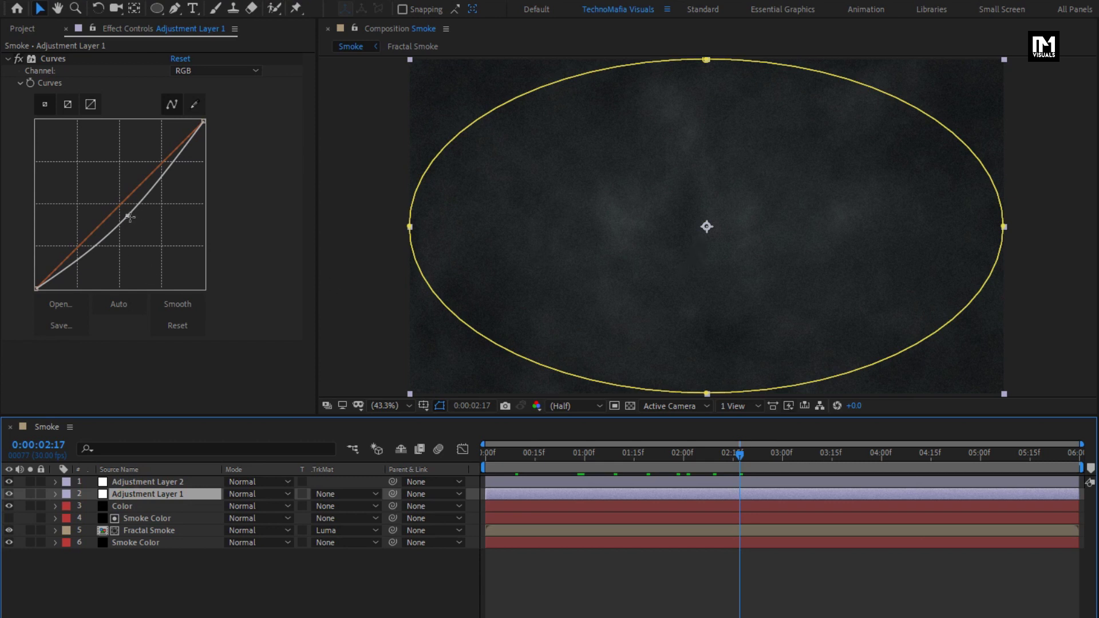
{"action": "left_click_drag", "start_coordinate": [129, 216], "coordinate": [127, 217]}
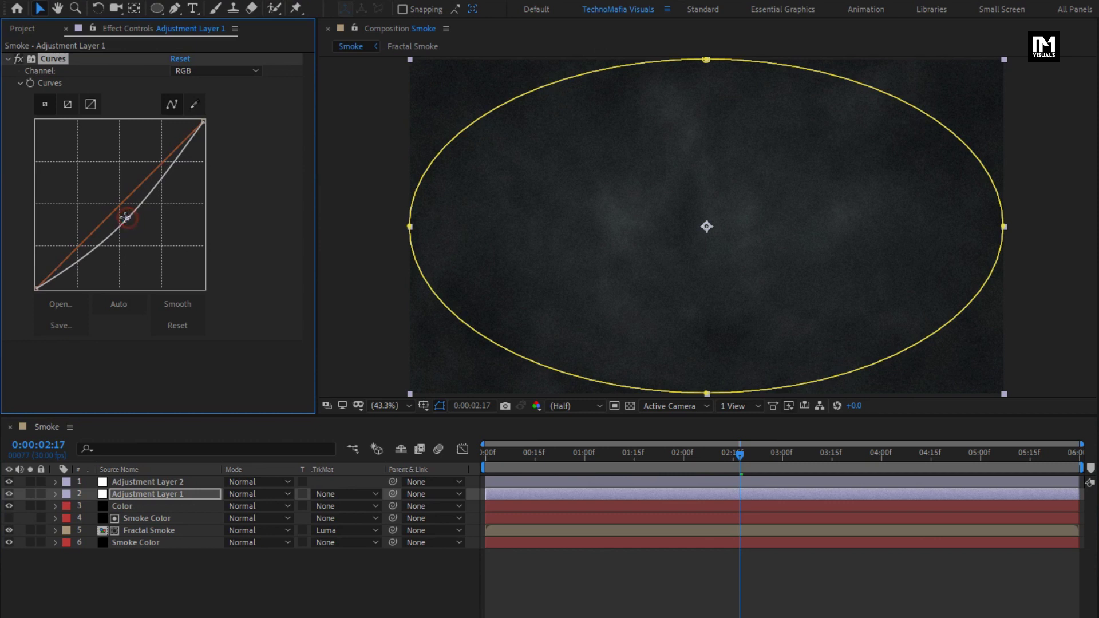
{"action": "left_click", "coordinate": [188, 566]}
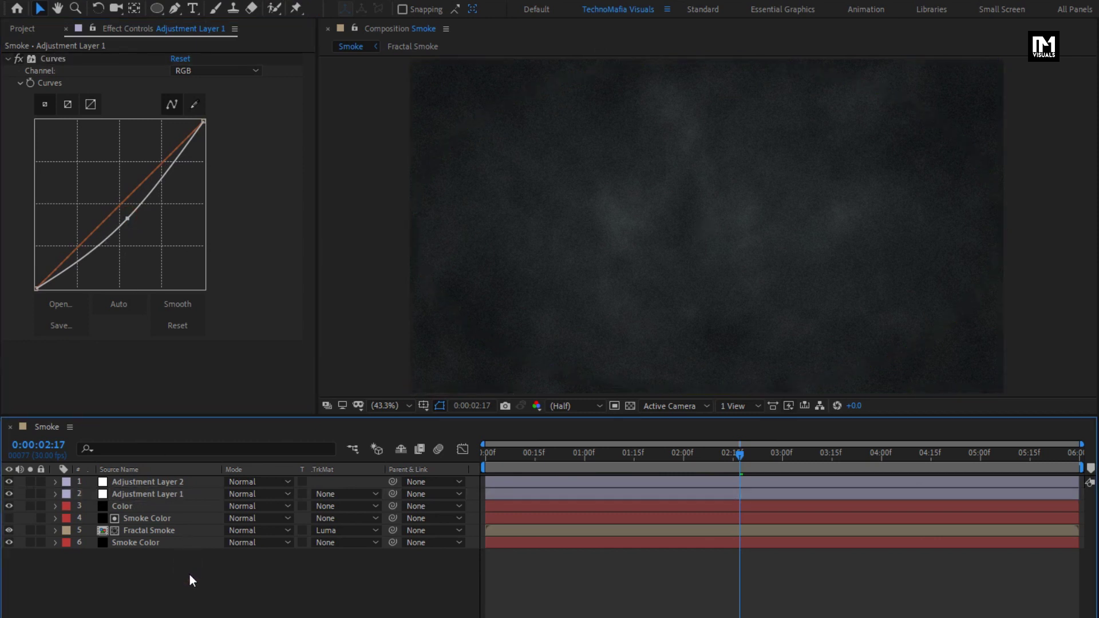
Create a black 1920×1080 solid named 'Frame' at the top of the Smoke composition.
{"action": "right_click", "coordinate": [193, 600]}
{"action": "mouse_move", "coordinate": [221, 437]}
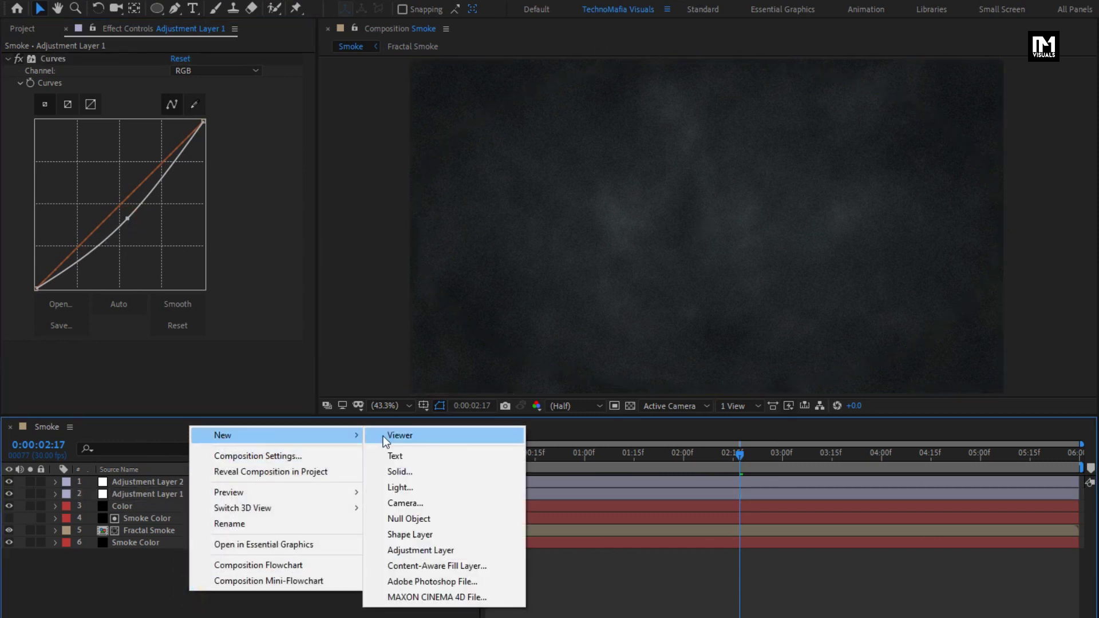
{"action": "left_click", "coordinate": [386, 471]}
{"action": "type", "text": "Frame"}
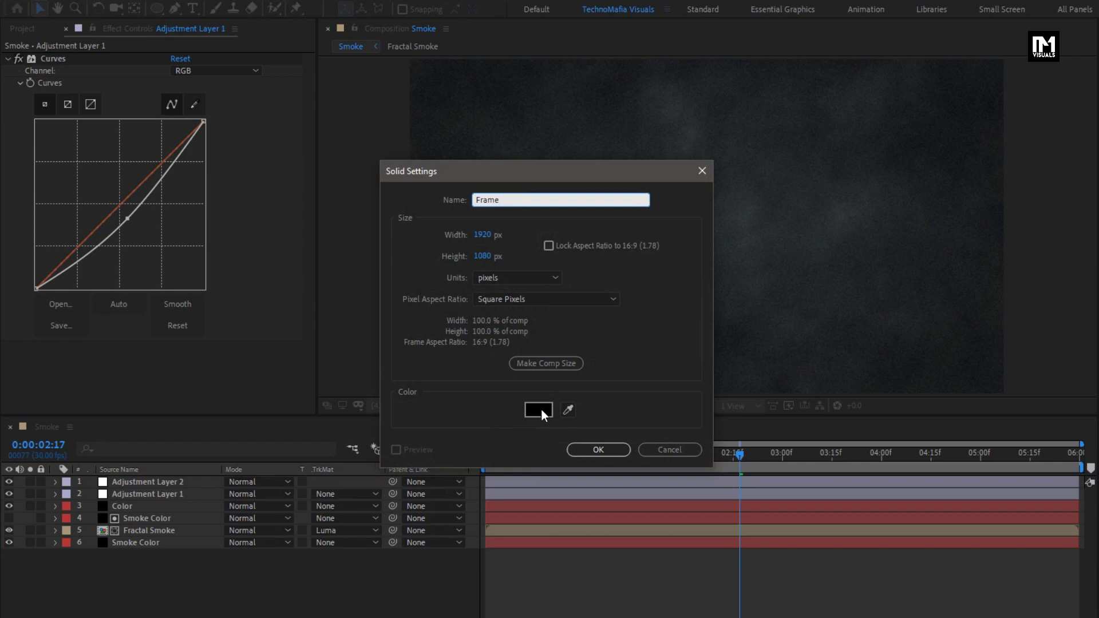
{"action": "left_click", "coordinate": [593, 451]}
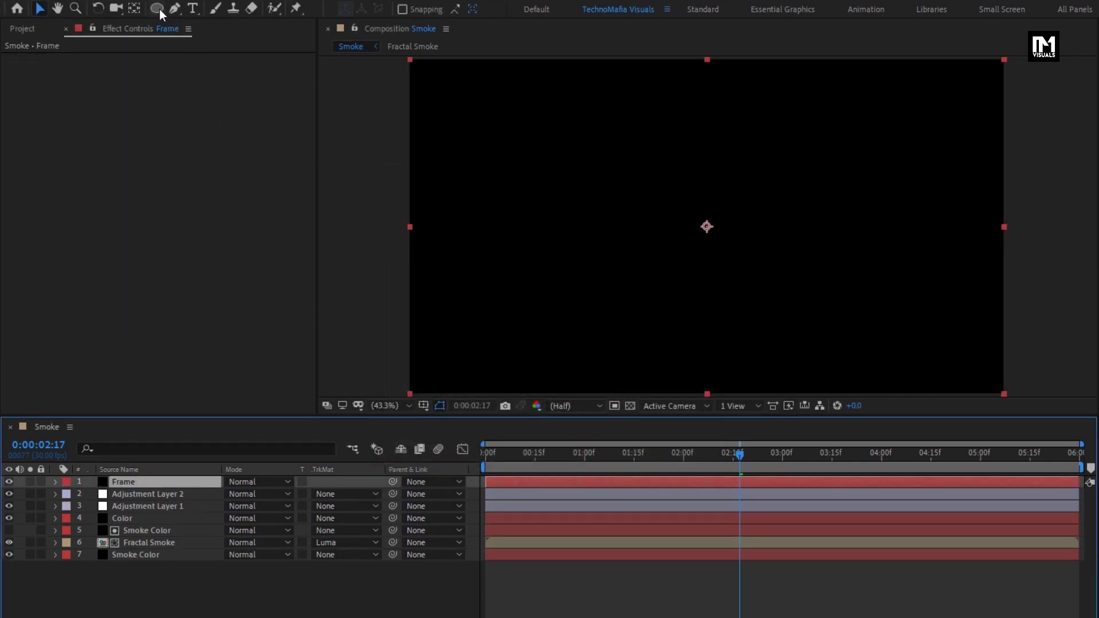
{"action": "left_click_drag", "start_coordinate": [159, 9], "coordinate": [239, 10]}
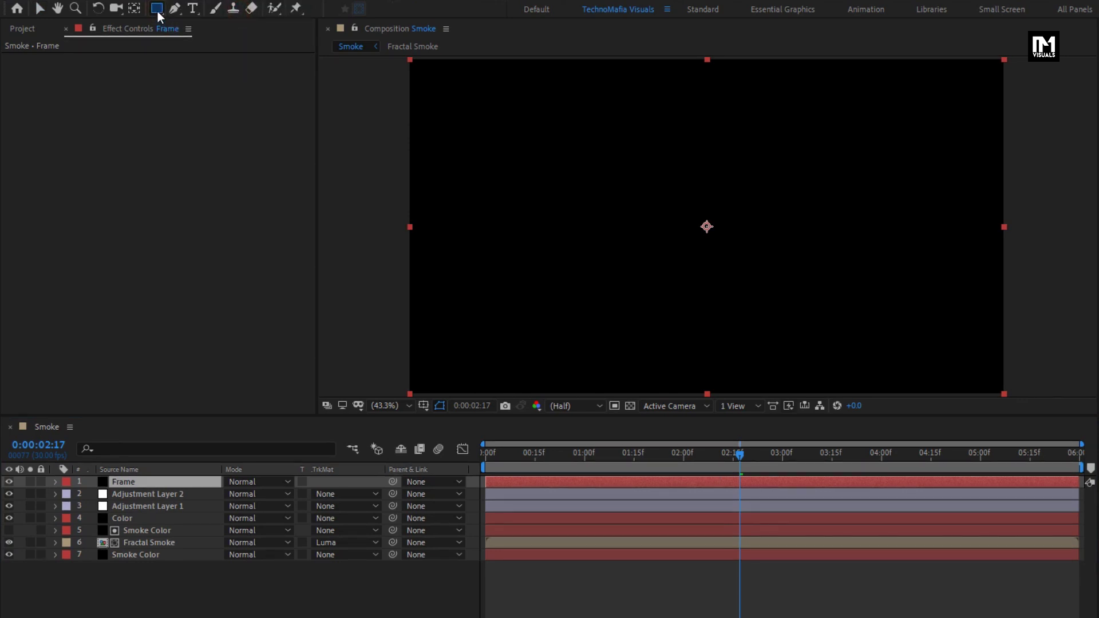
Mask Frame to 10%–90% of source height and invert it into letterbox bars.
{"action": "double_click", "coordinate": [157, 8]}
{"action": "key", "text": "v"}
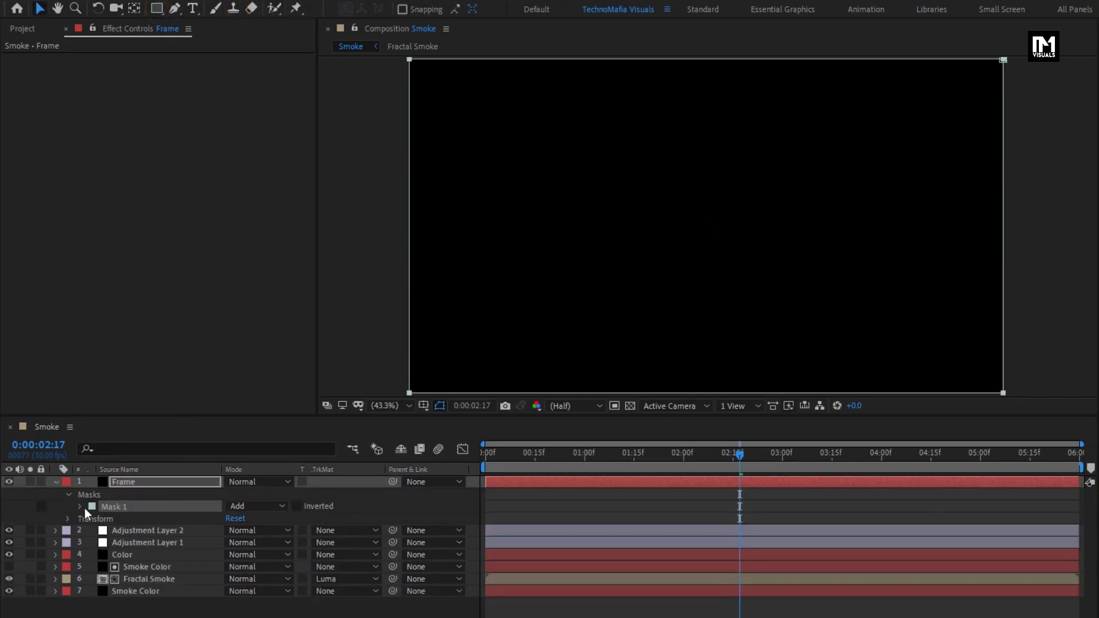
{"action": "left_click", "coordinate": [78, 507]}
{"action": "left_click", "coordinate": [235, 523]}
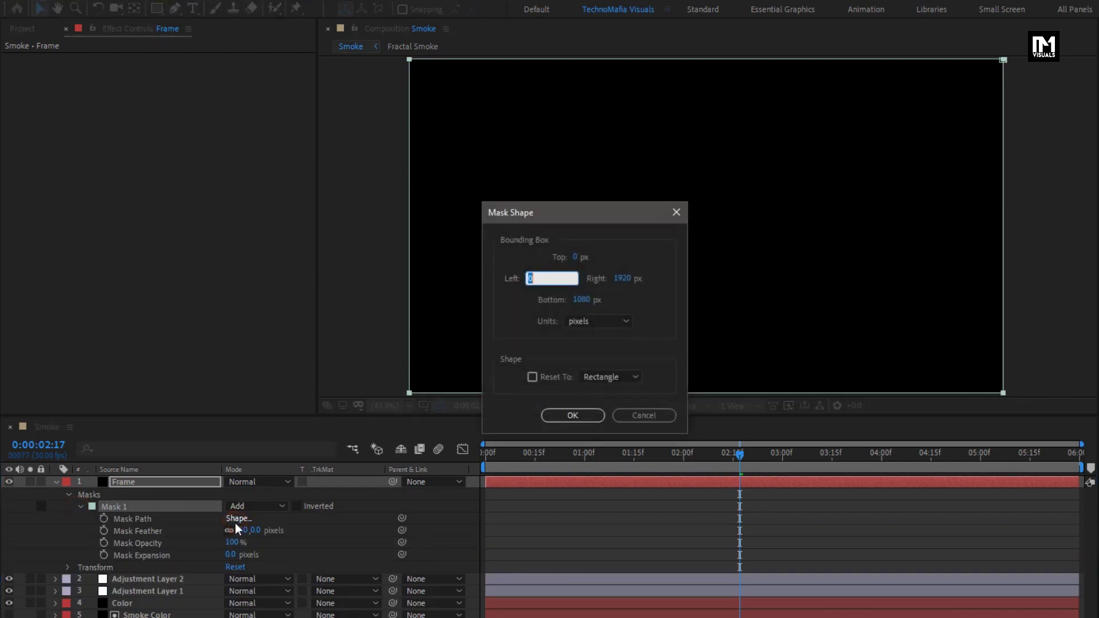
{"action": "left_click", "coordinate": [576, 321]}
{"action": "left_click", "coordinate": [583, 381]}
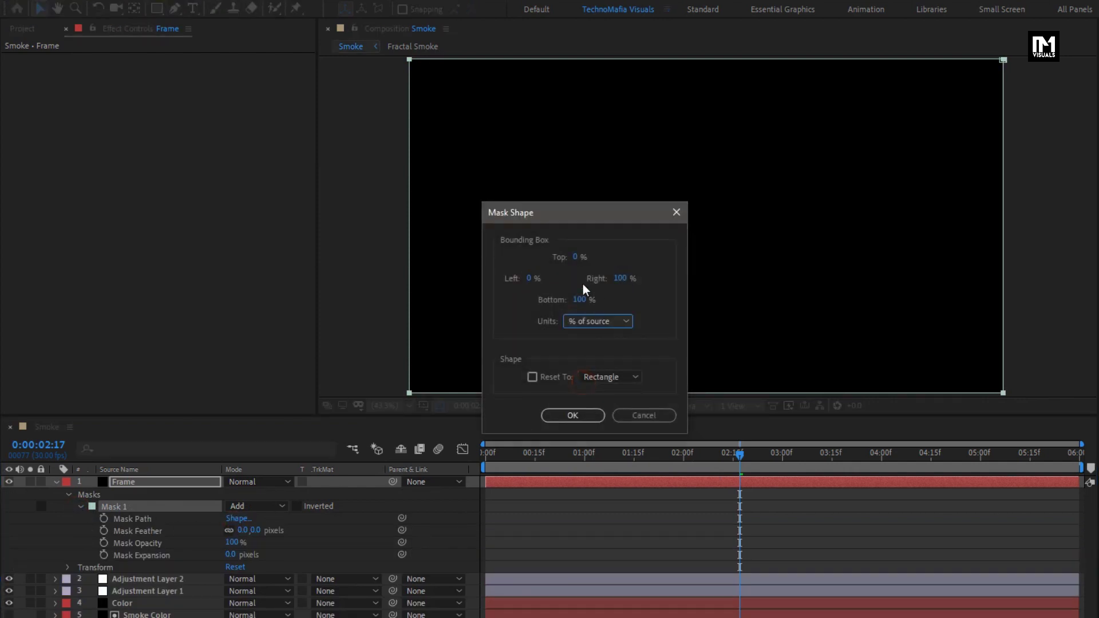
{"action": "left_click", "coordinate": [575, 258]}
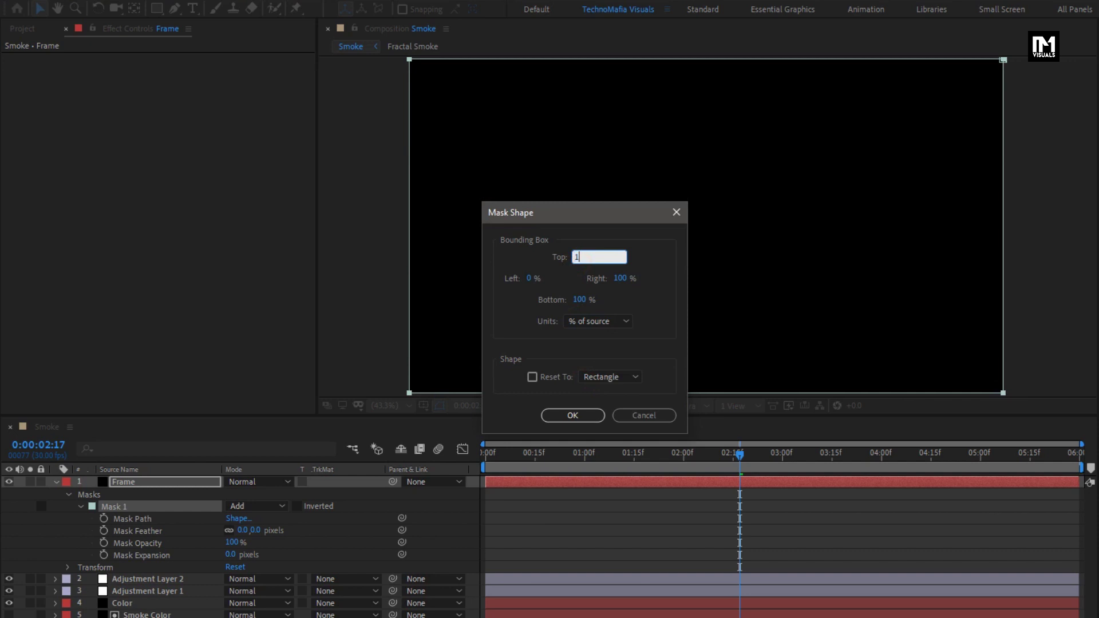
{"action": "left_click", "coordinate": [581, 300]}
{"action": "type", "text": "90"}
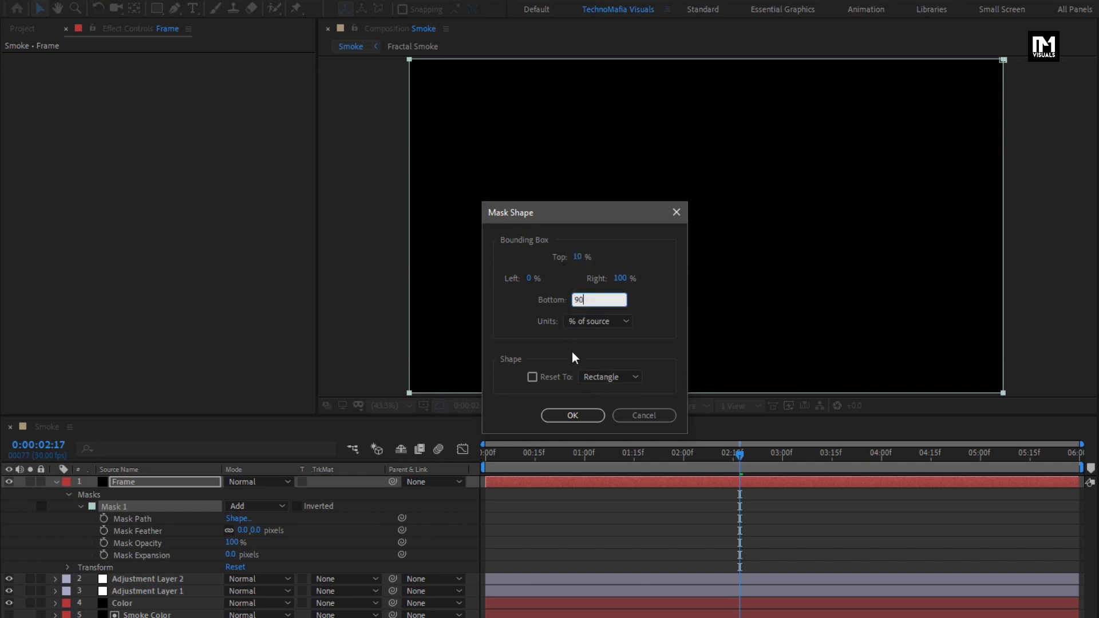
{"action": "left_click", "coordinate": [572, 415]}
{"action": "left_click", "coordinate": [297, 506]}
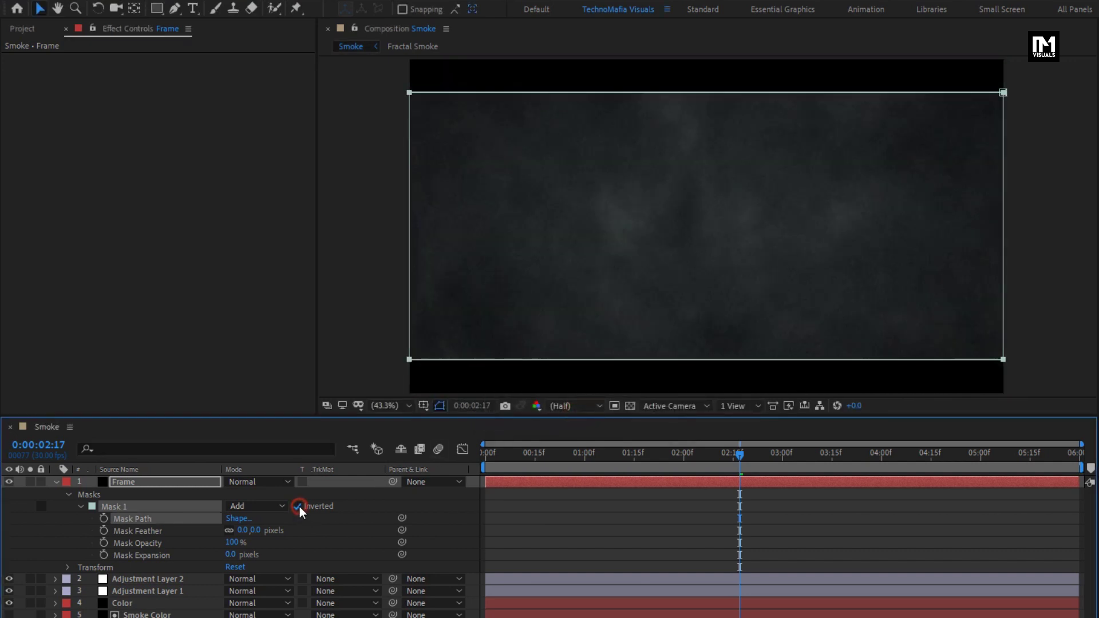
Collapse the Frame layer and play the composition from the start to preview the bars.
{"action": "left_click", "coordinate": [55, 482]}
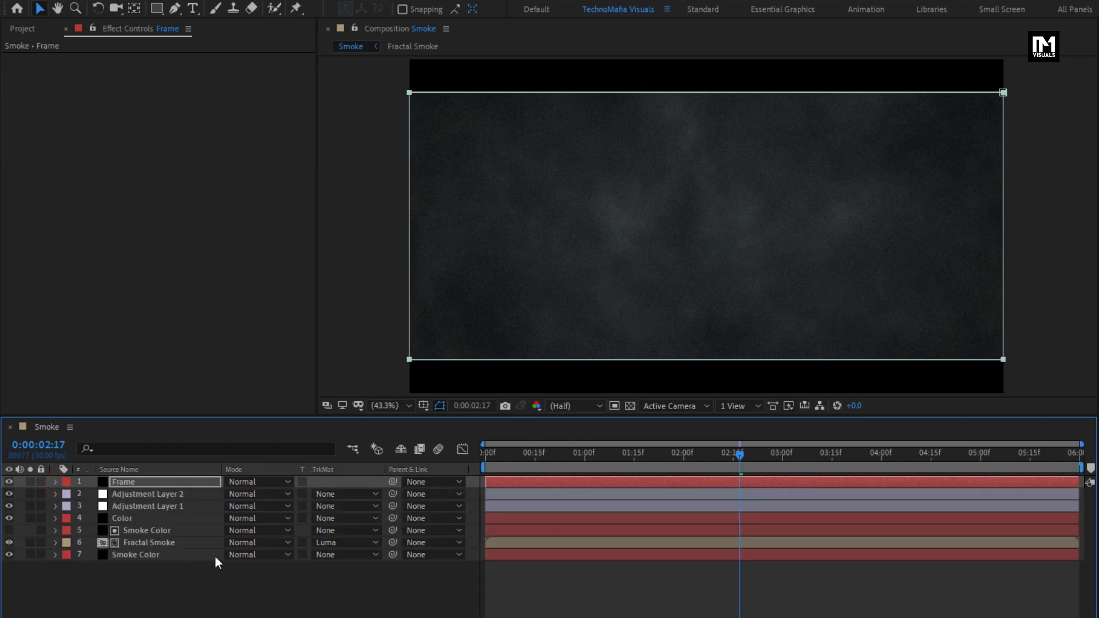
{"action": "left_click", "coordinate": [236, 571]}
{"action": "left_click", "coordinate": [487, 458]}
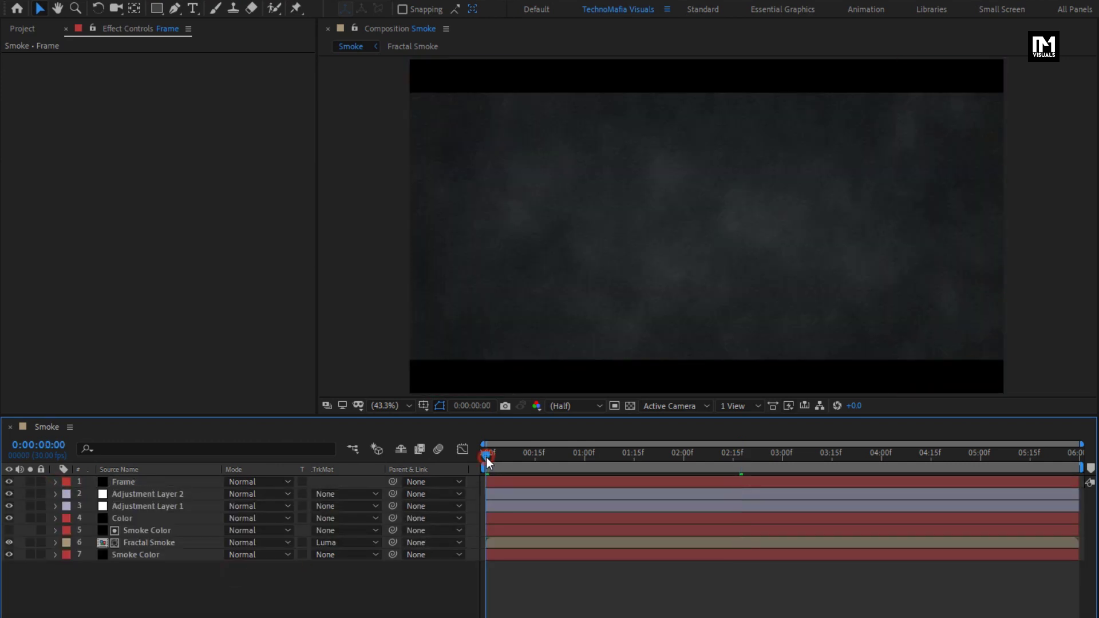
{"action": "key", "text": "space"}
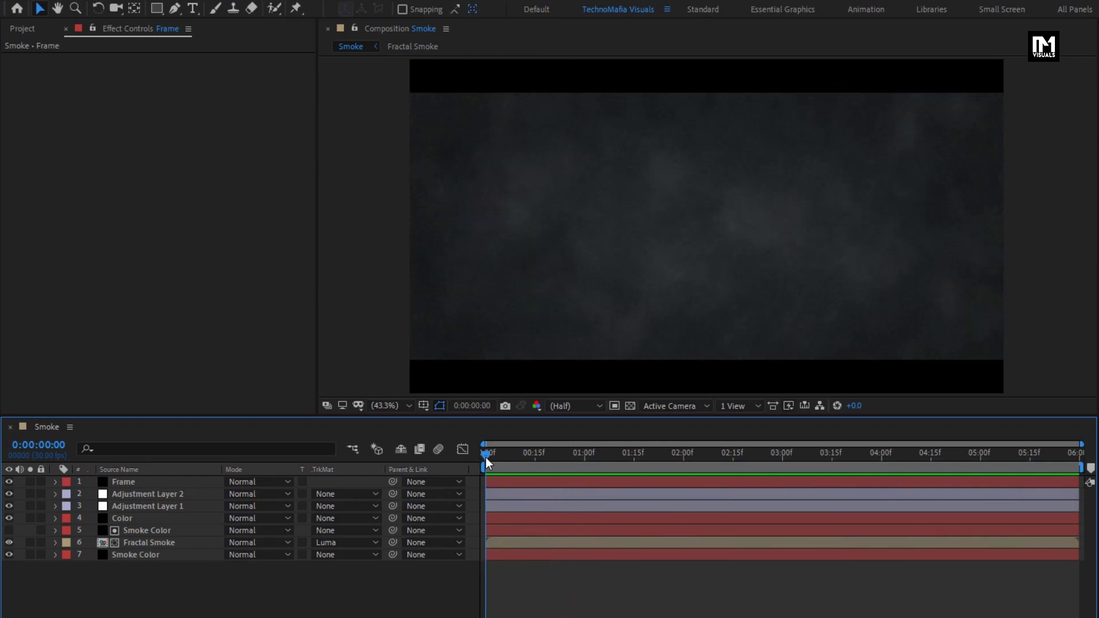
Change the Smoke Color solid's fill to hex 151414 and scrub to check the darker smoke.
{"action": "left_click_drag", "start_coordinate": [486, 458], "coordinate": [687, 458]}
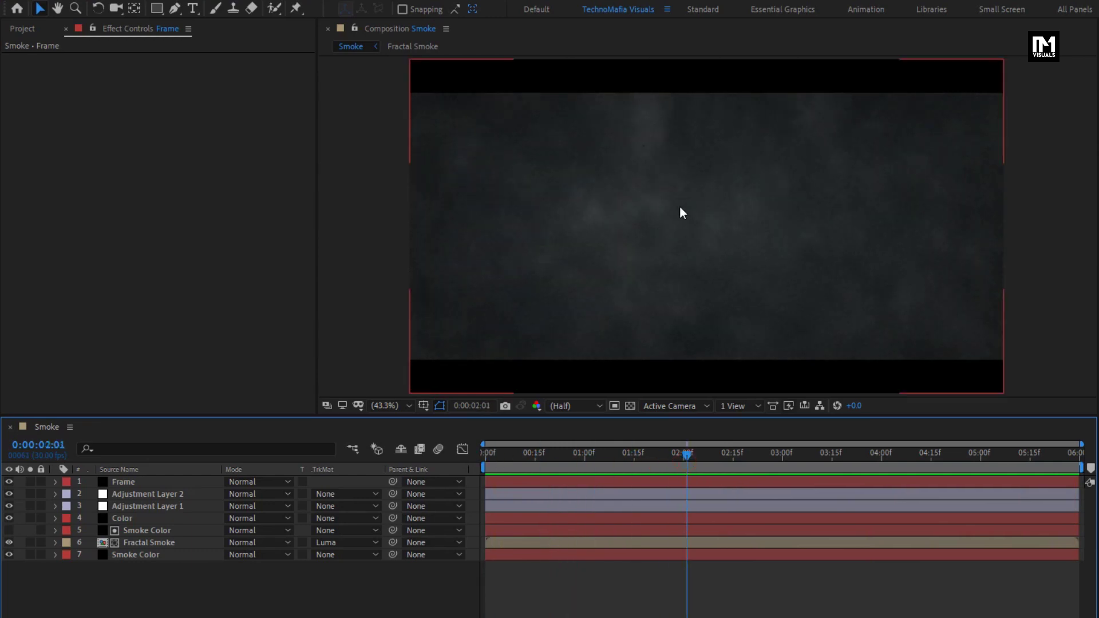
{"action": "left_click", "coordinate": [136, 542]}
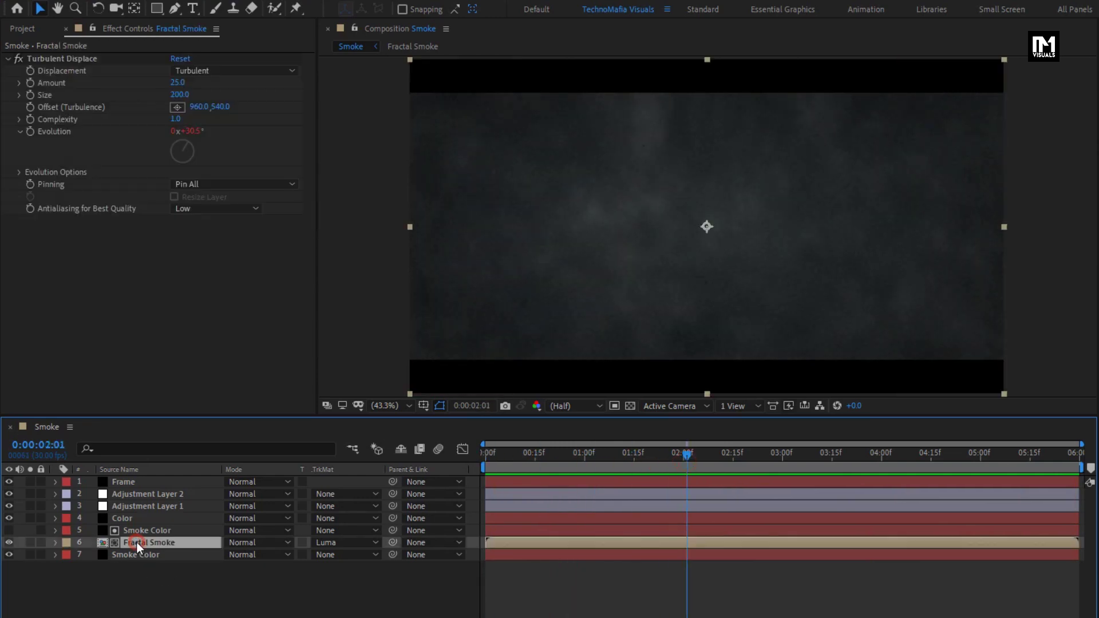
{"action": "left_click", "coordinate": [147, 554]}
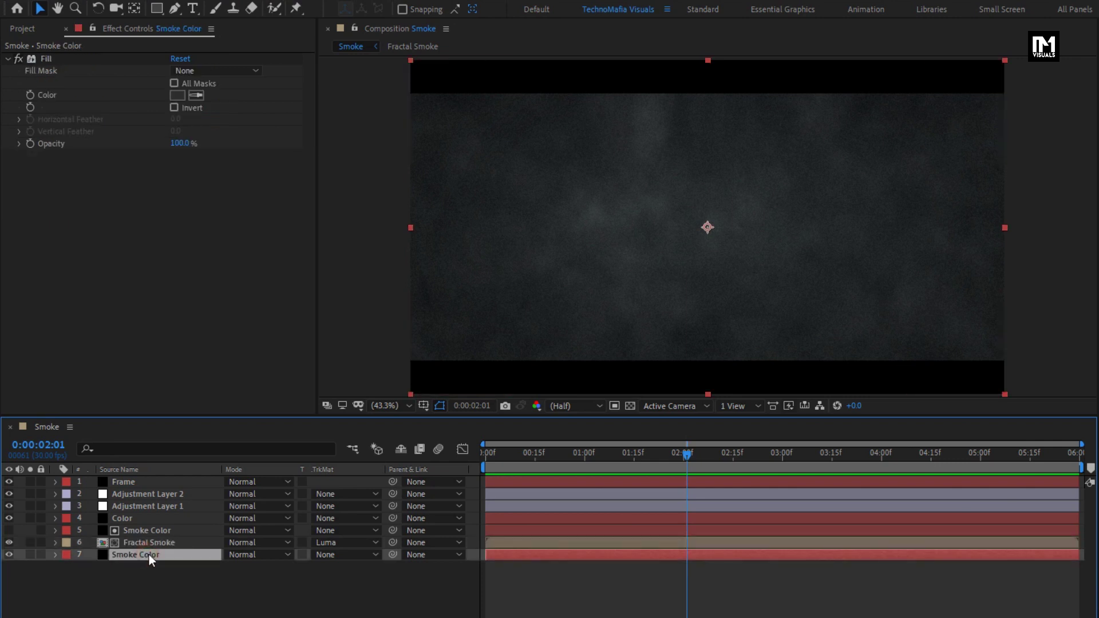
{"action": "left_click", "coordinate": [182, 97]}
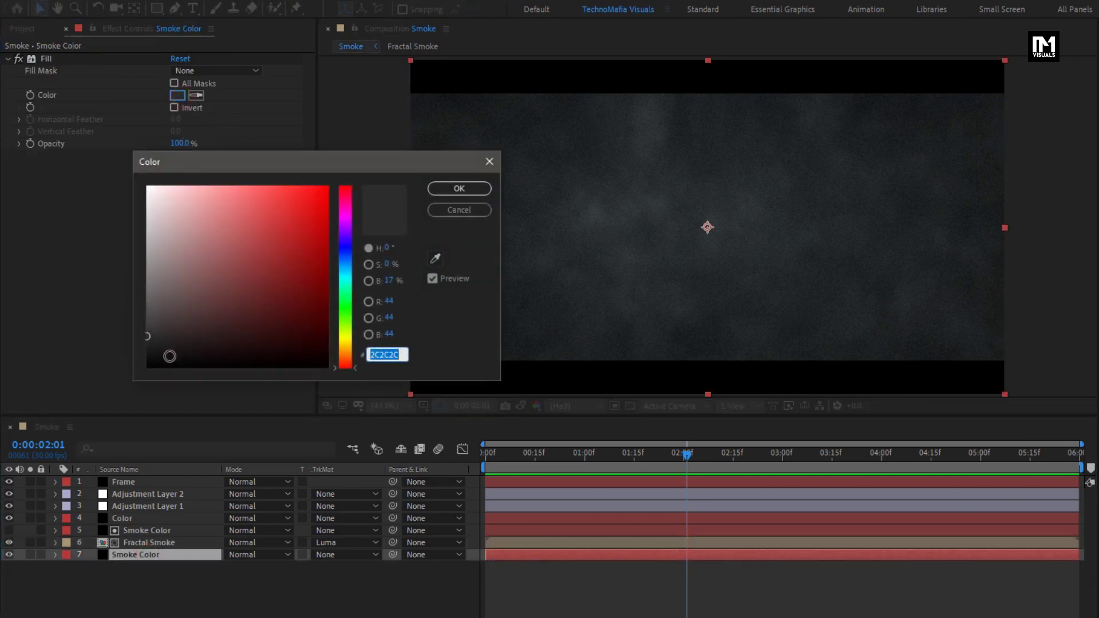
{"action": "left_click_drag", "start_coordinate": [150, 342], "coordinate": [153, 346]}
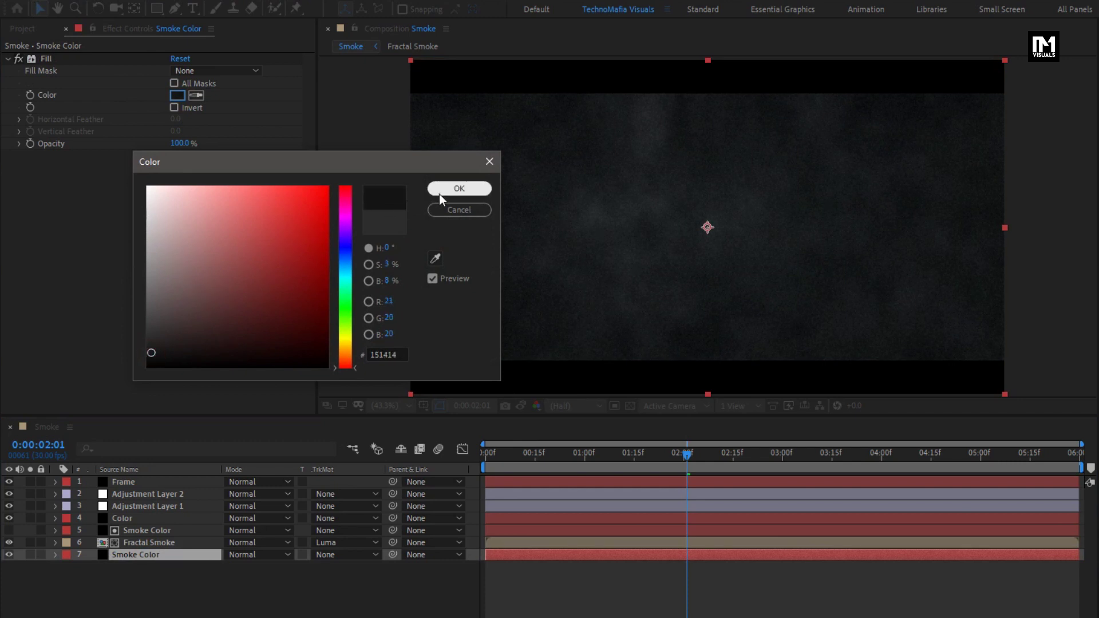
{"action": "double_click", "coordinate": [385, 353]}
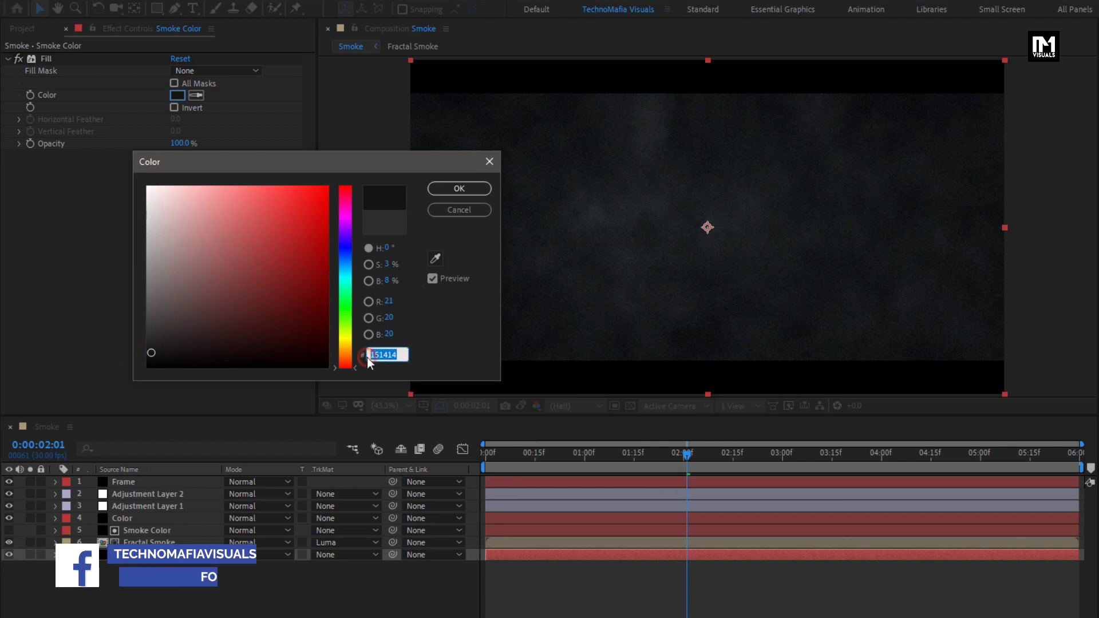
{"action": "left_click", "coordinate": [453, 190]}
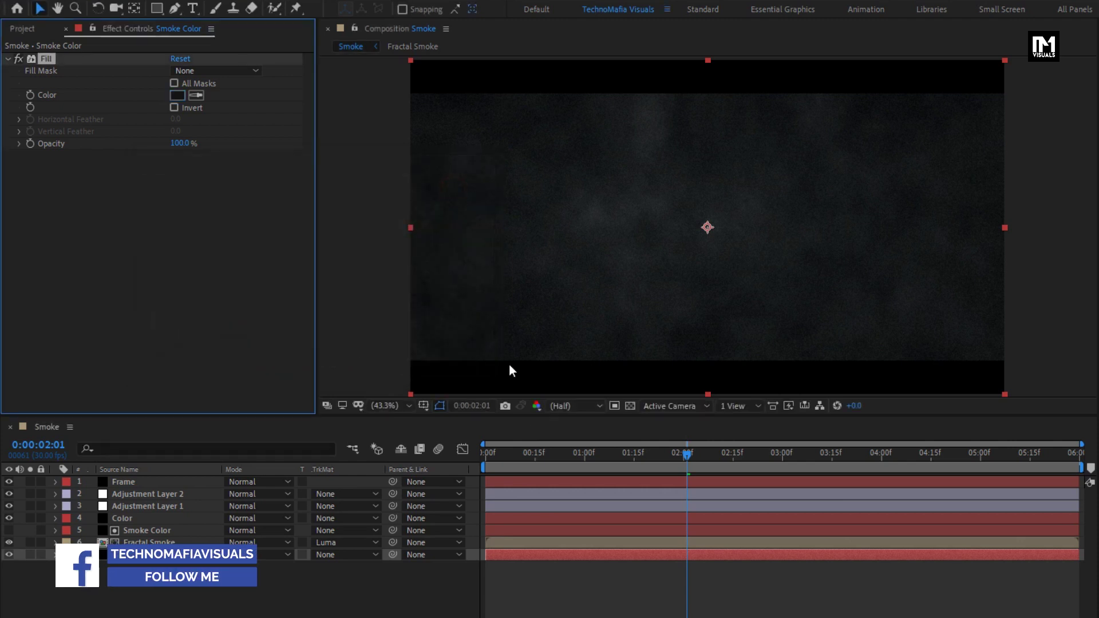
{"action": "left_click_drag", "start_coordinate": [510, 458], "coordinate": [610, 462]}
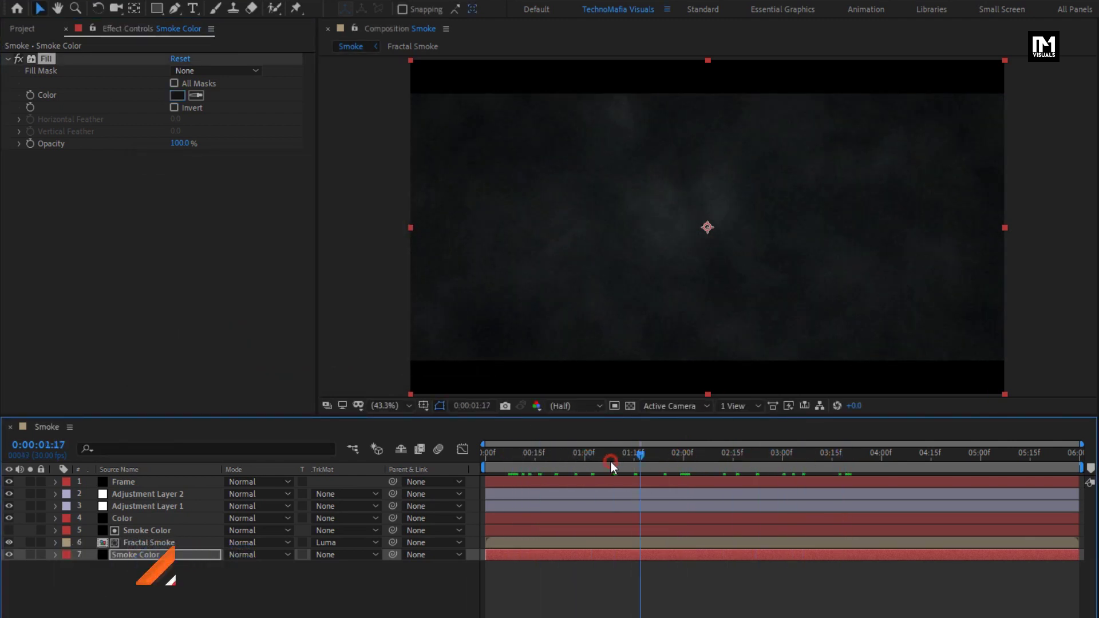
{"action": "left_click", "coordinate": [139, 519]}
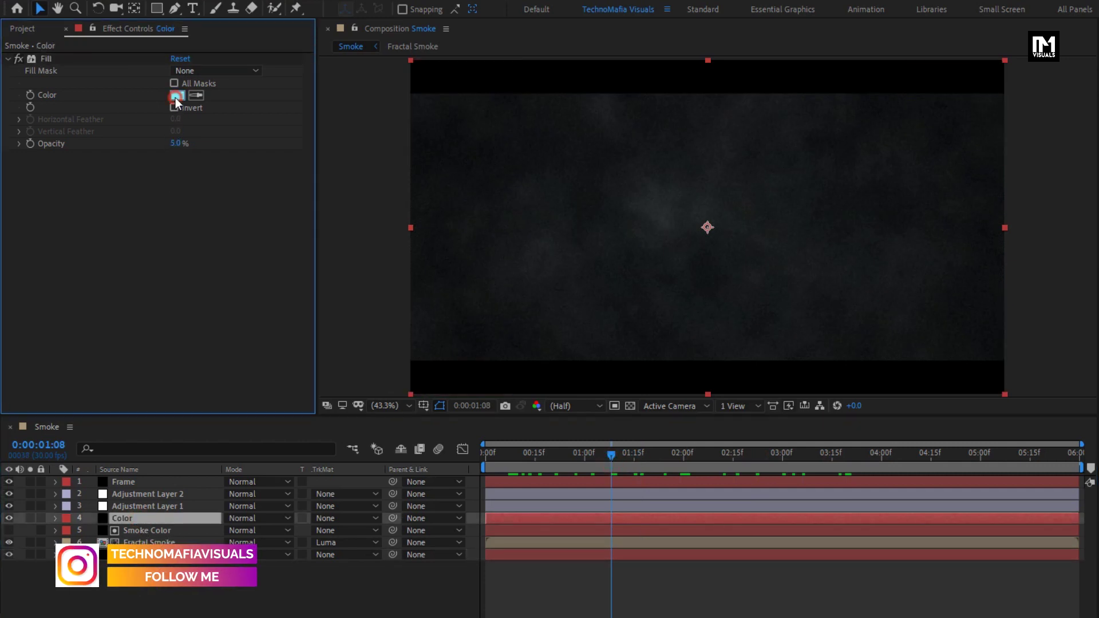